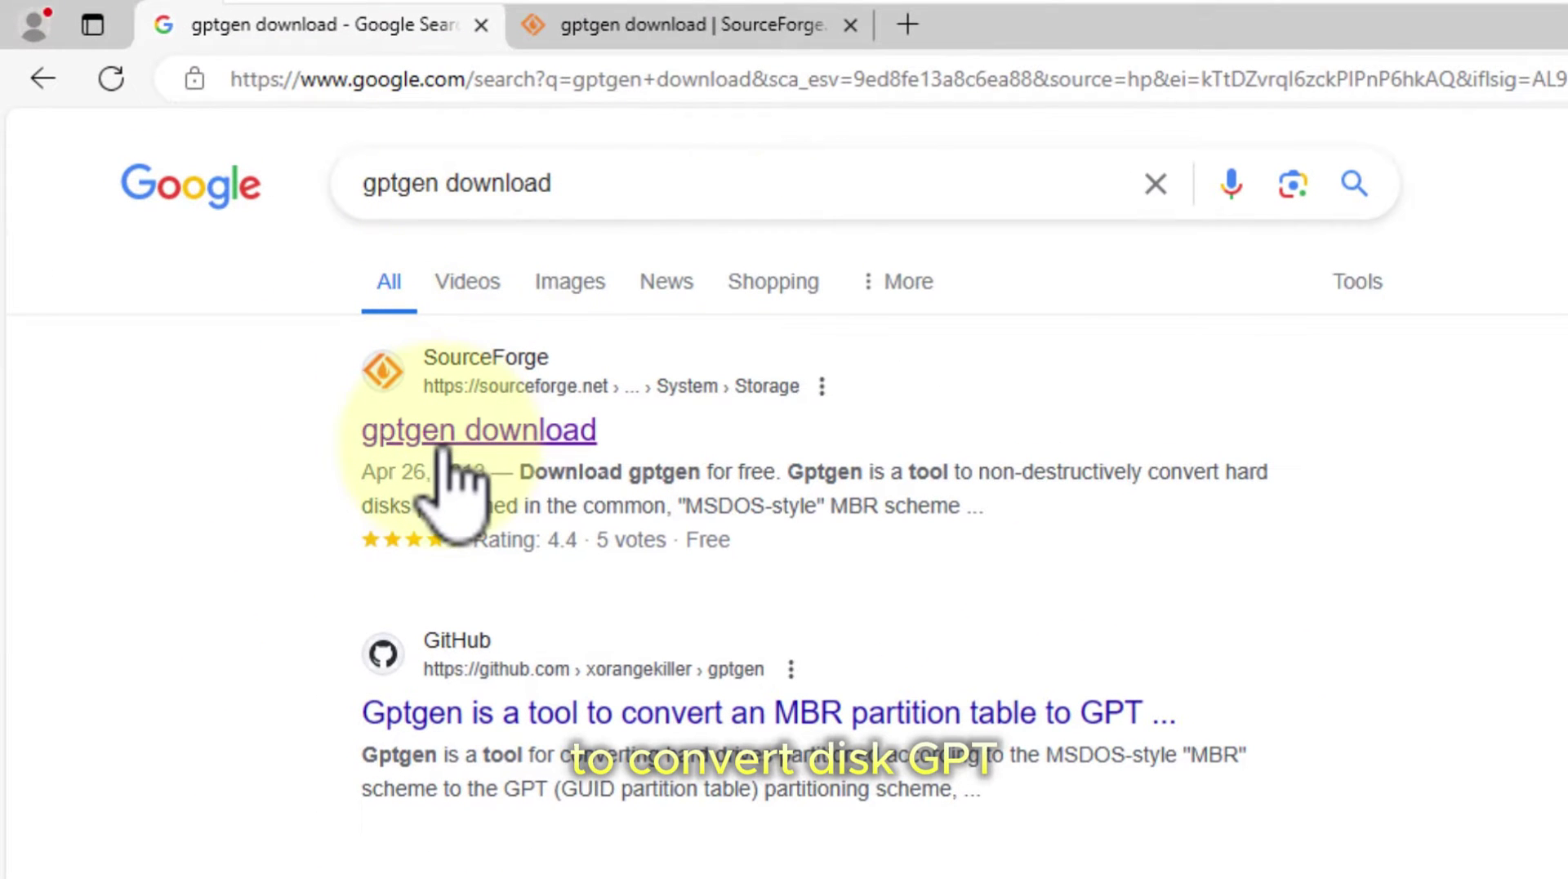
- Switch to the gptgen download page on SourceForge
{"action": "left_click", "coordinate": [709, 32]}
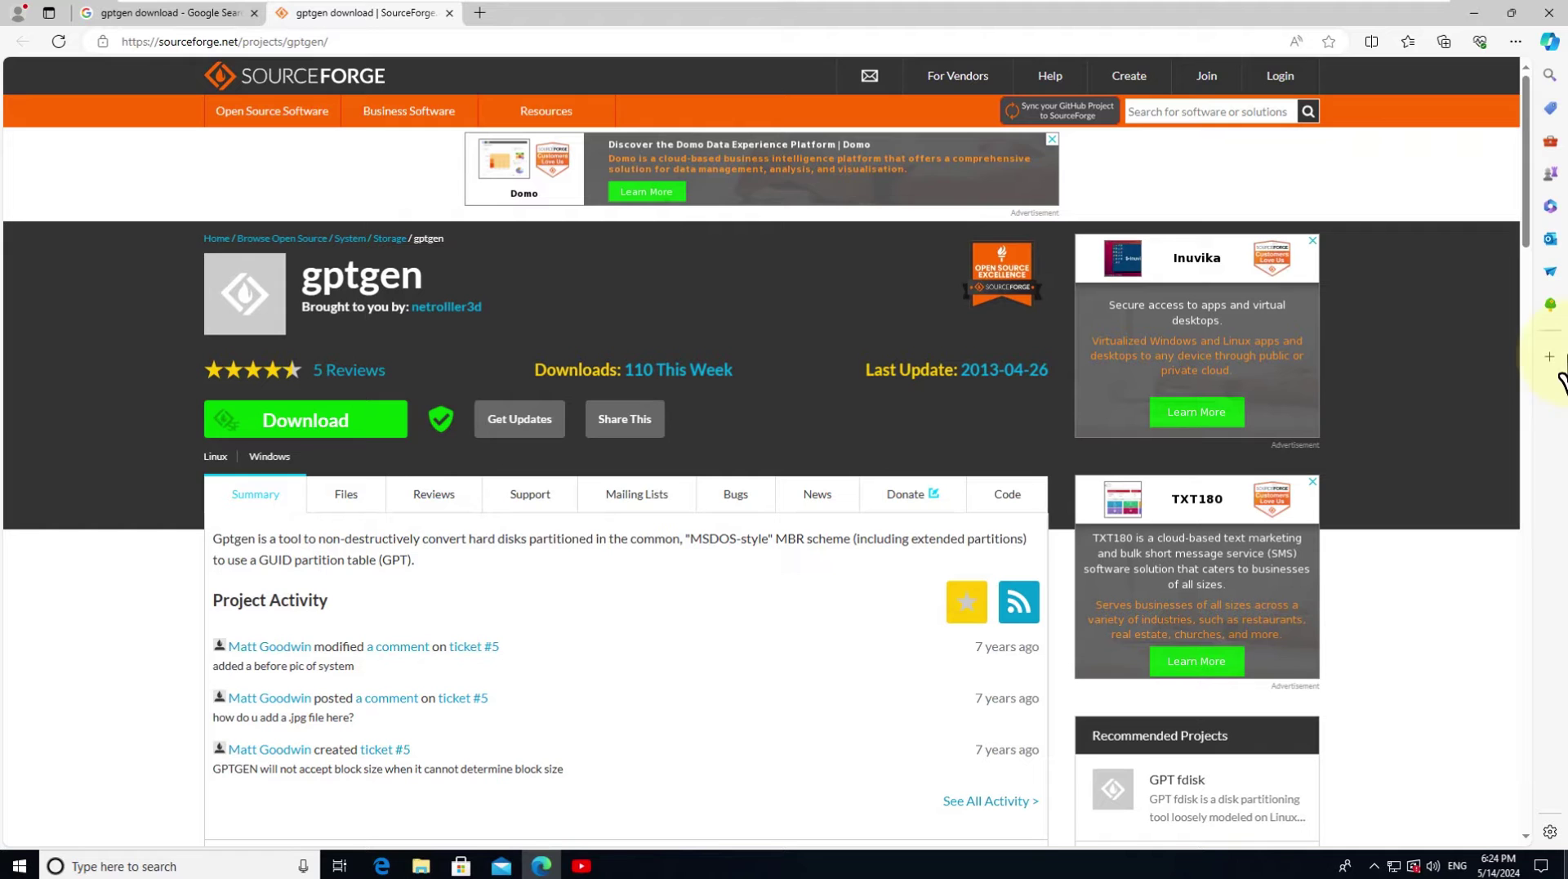
- Open the desktop gptgen > gptgen-1.1 folder and copy its address as text
{"action": "left_click", "coordinate": [1471, 14]}
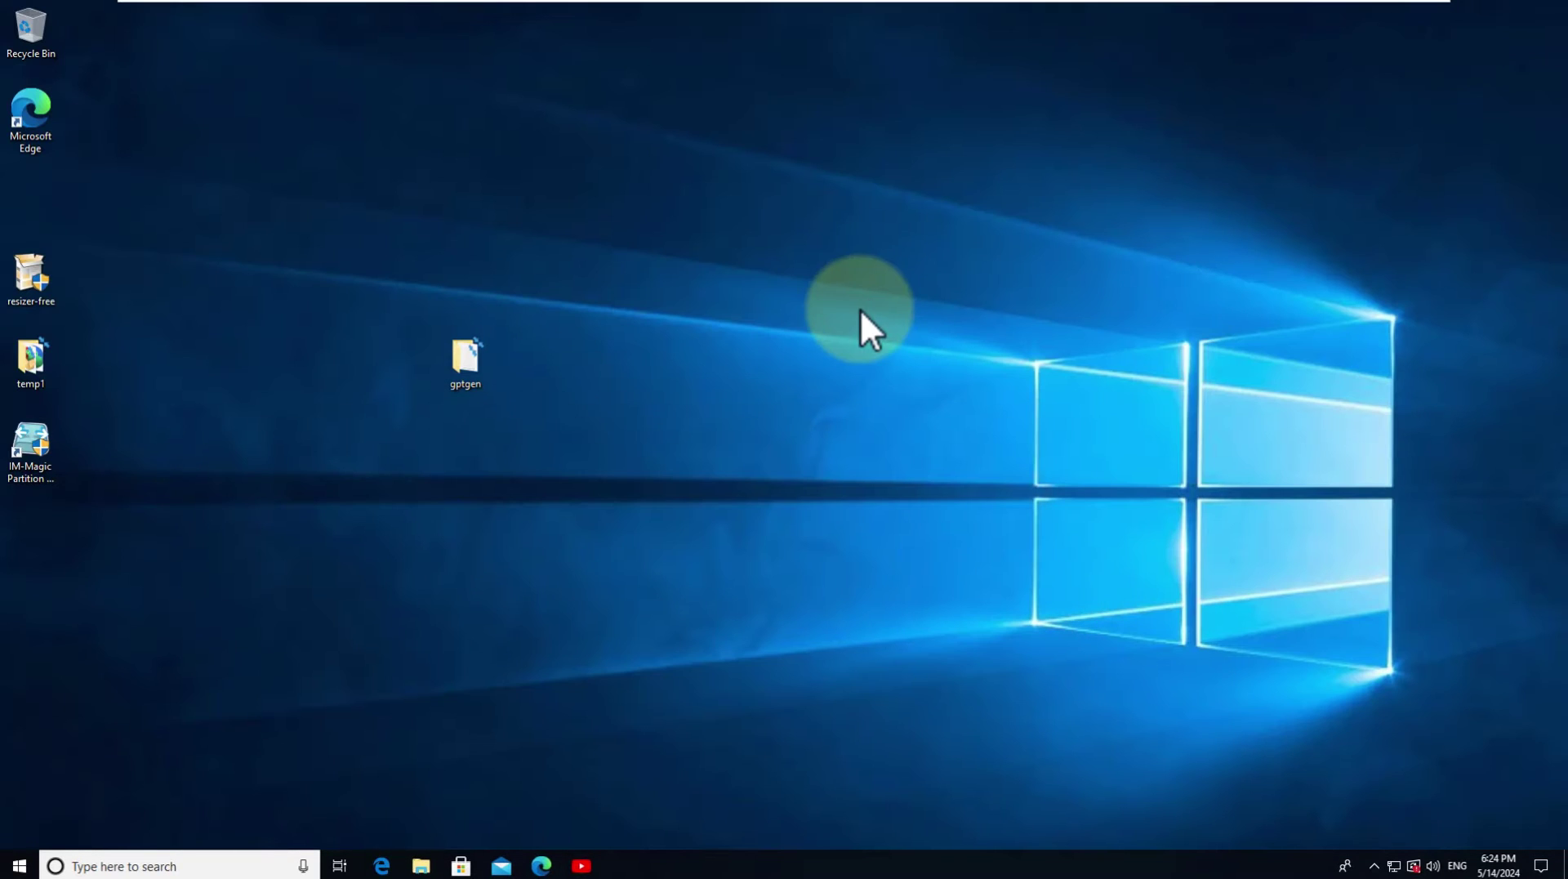
{"action": "double_click", "coordinate": [464, 357]}
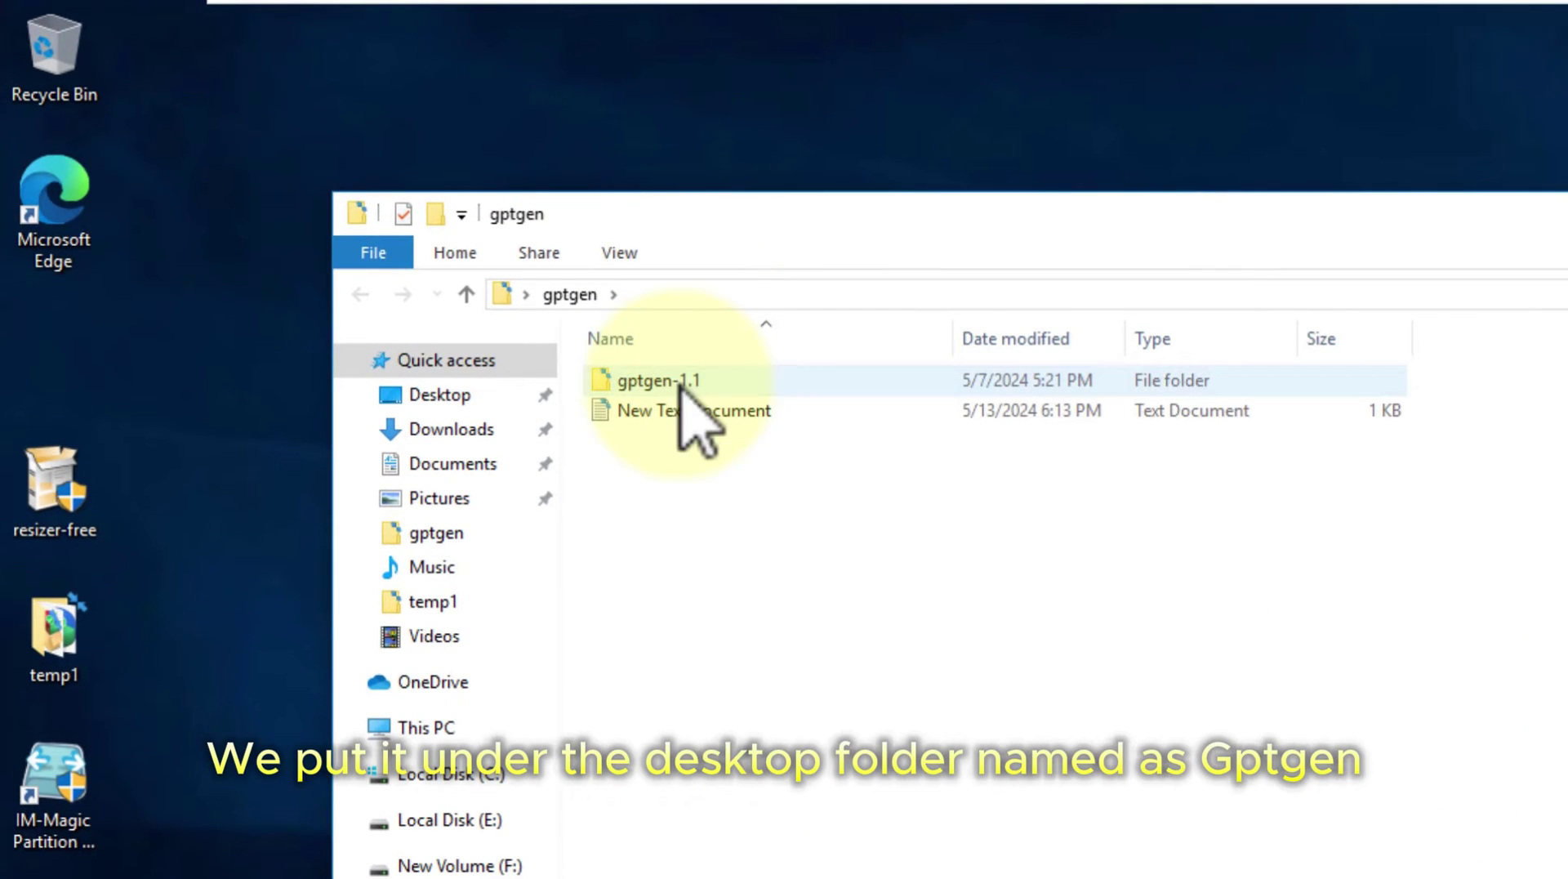
{"action": "double_click", "coordinate": [668, 382]}
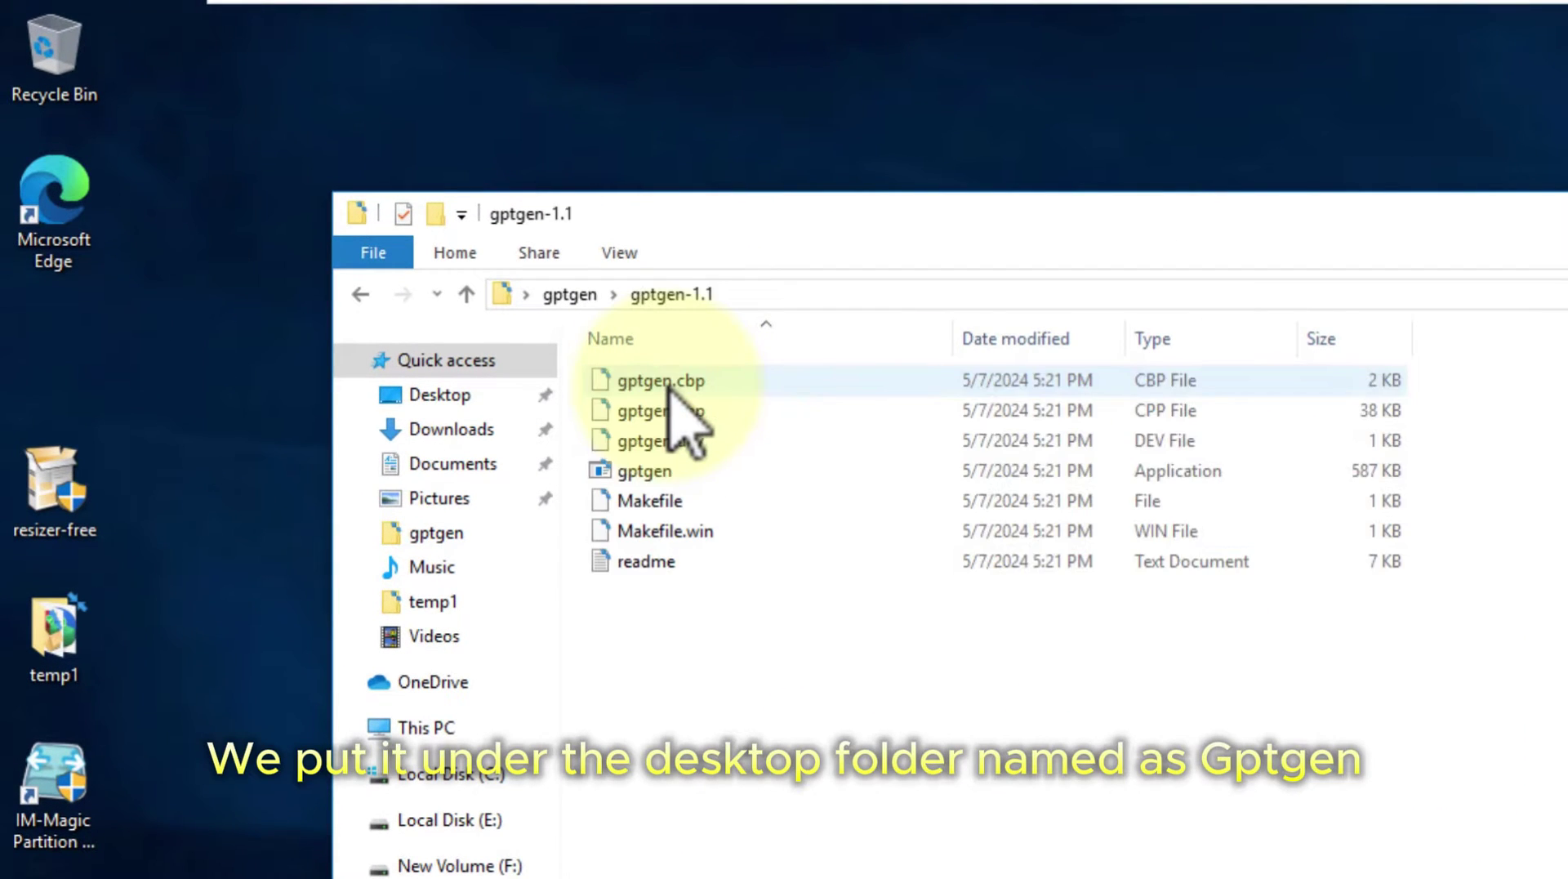
{"action": "right_click", "coordinate": [675, 299]}
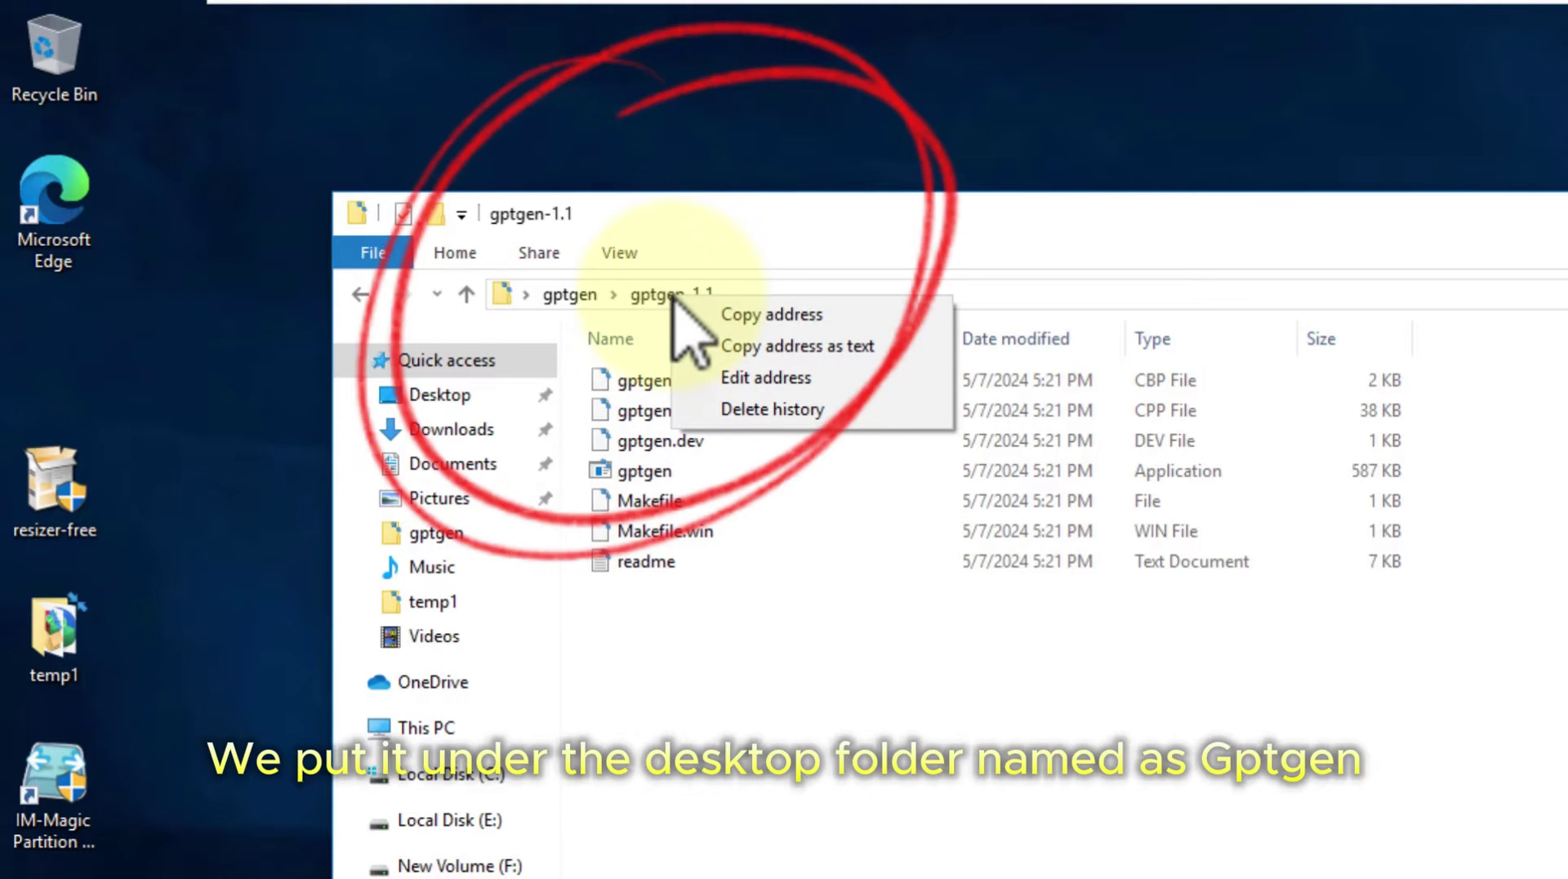
{"action": "left_click", "coordinate": [690, 347]}
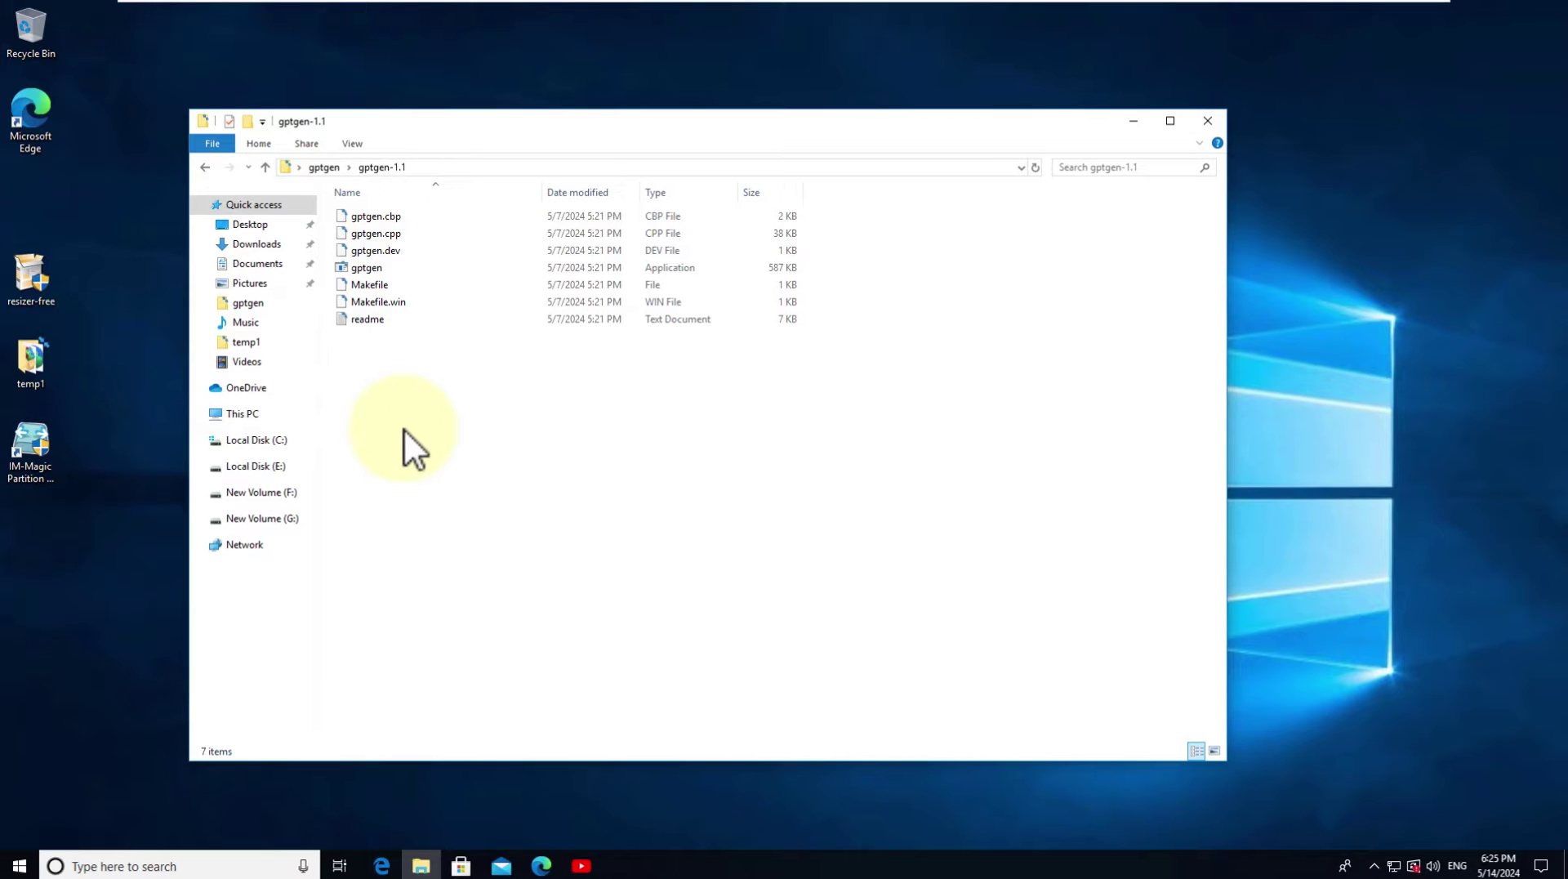
- Create a New Text Document in the gptgen-1.1 folder with its default name
{"action": "right_click", "coordinate": [408, 424]}
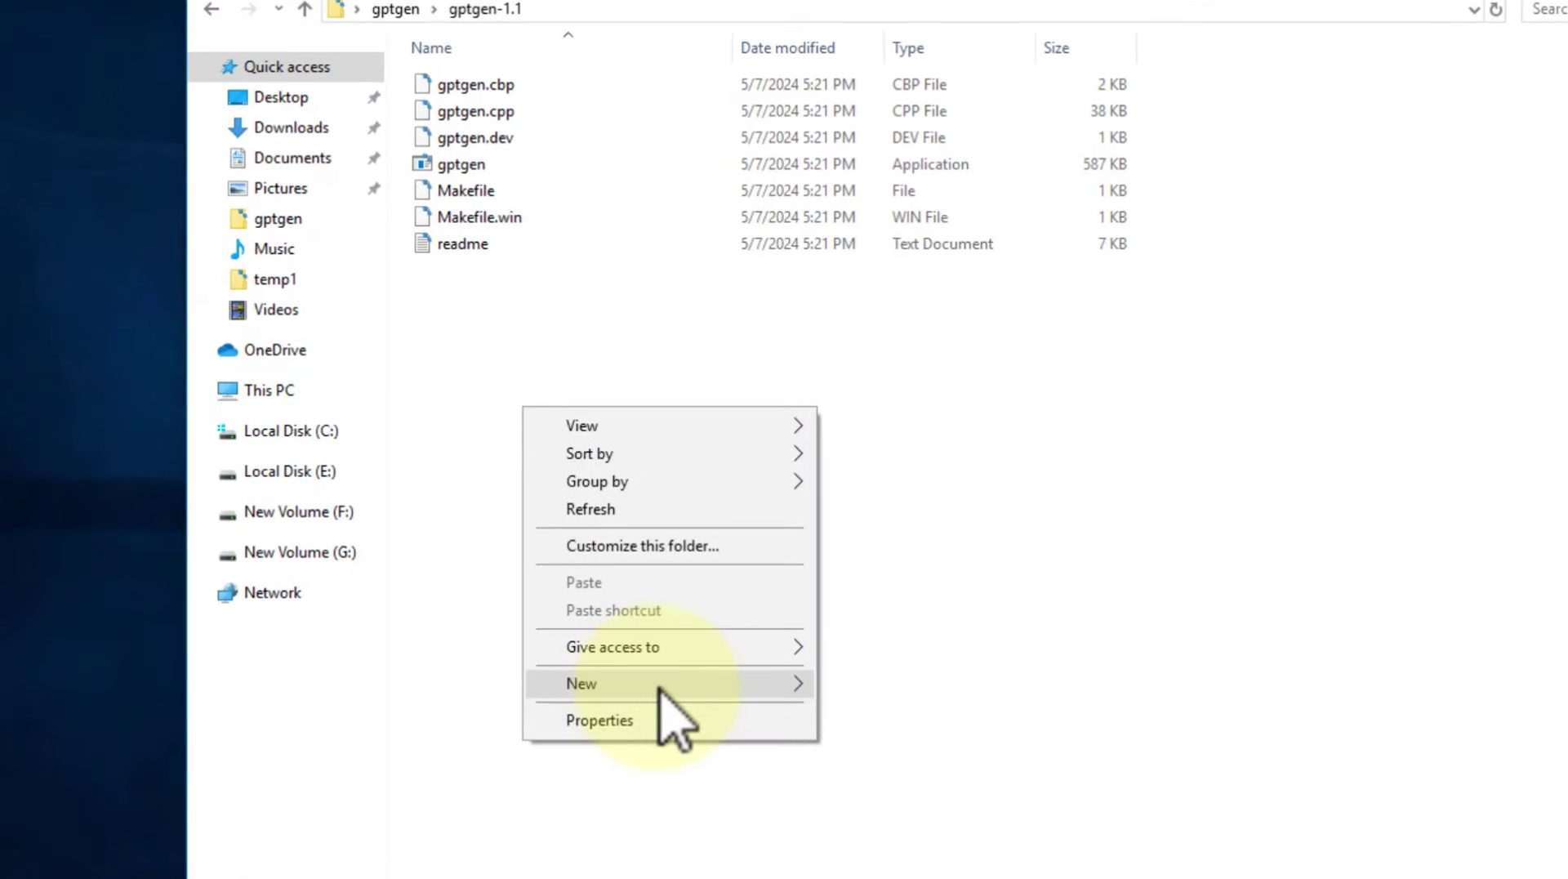
{"action": "mouse_move", "coordinate": [582, 683]}
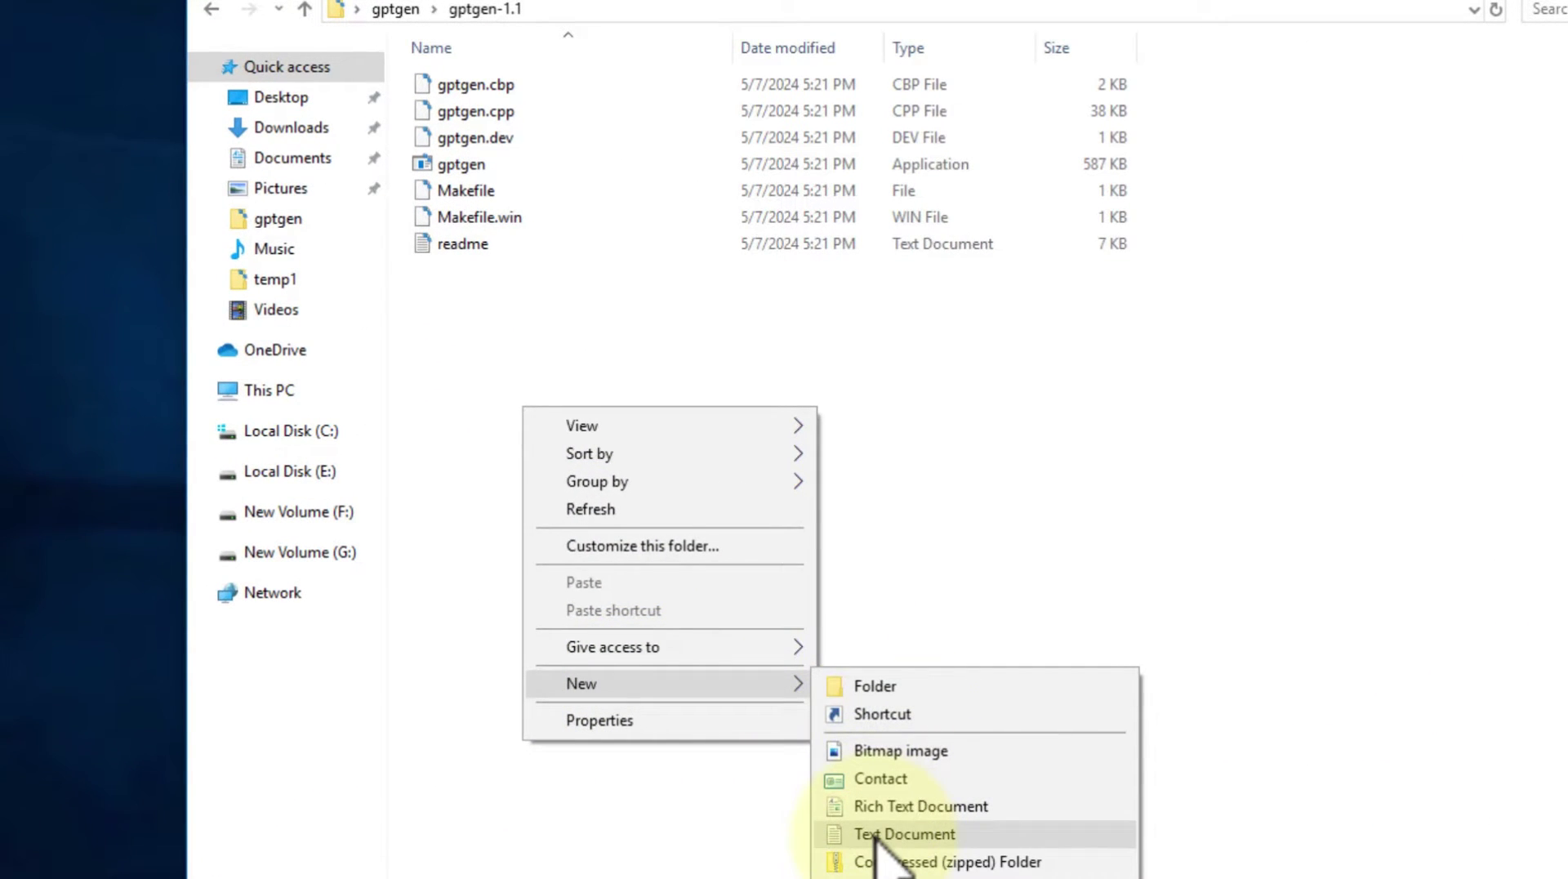
{"action": "left_click", "coordinate": [878, 834]}
{"action": "left_click", "coordinate": [662, 527]}
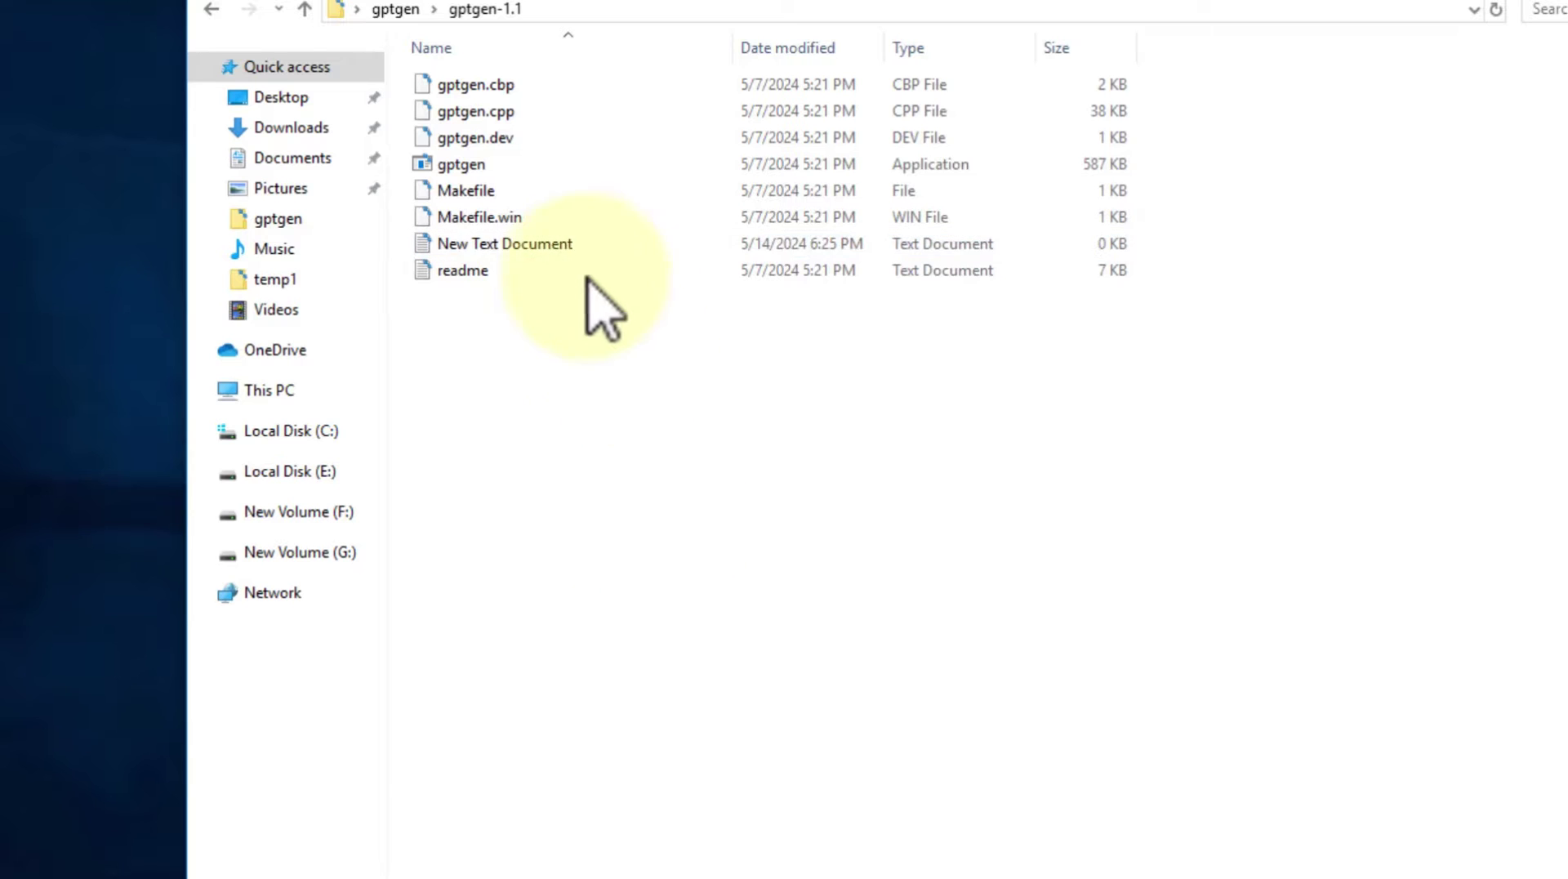
- Put the gptgen-1.1 folder path and a 'cd' line to it into New Text Document
{"action": "double_click", "coordinate": [522, 246]}
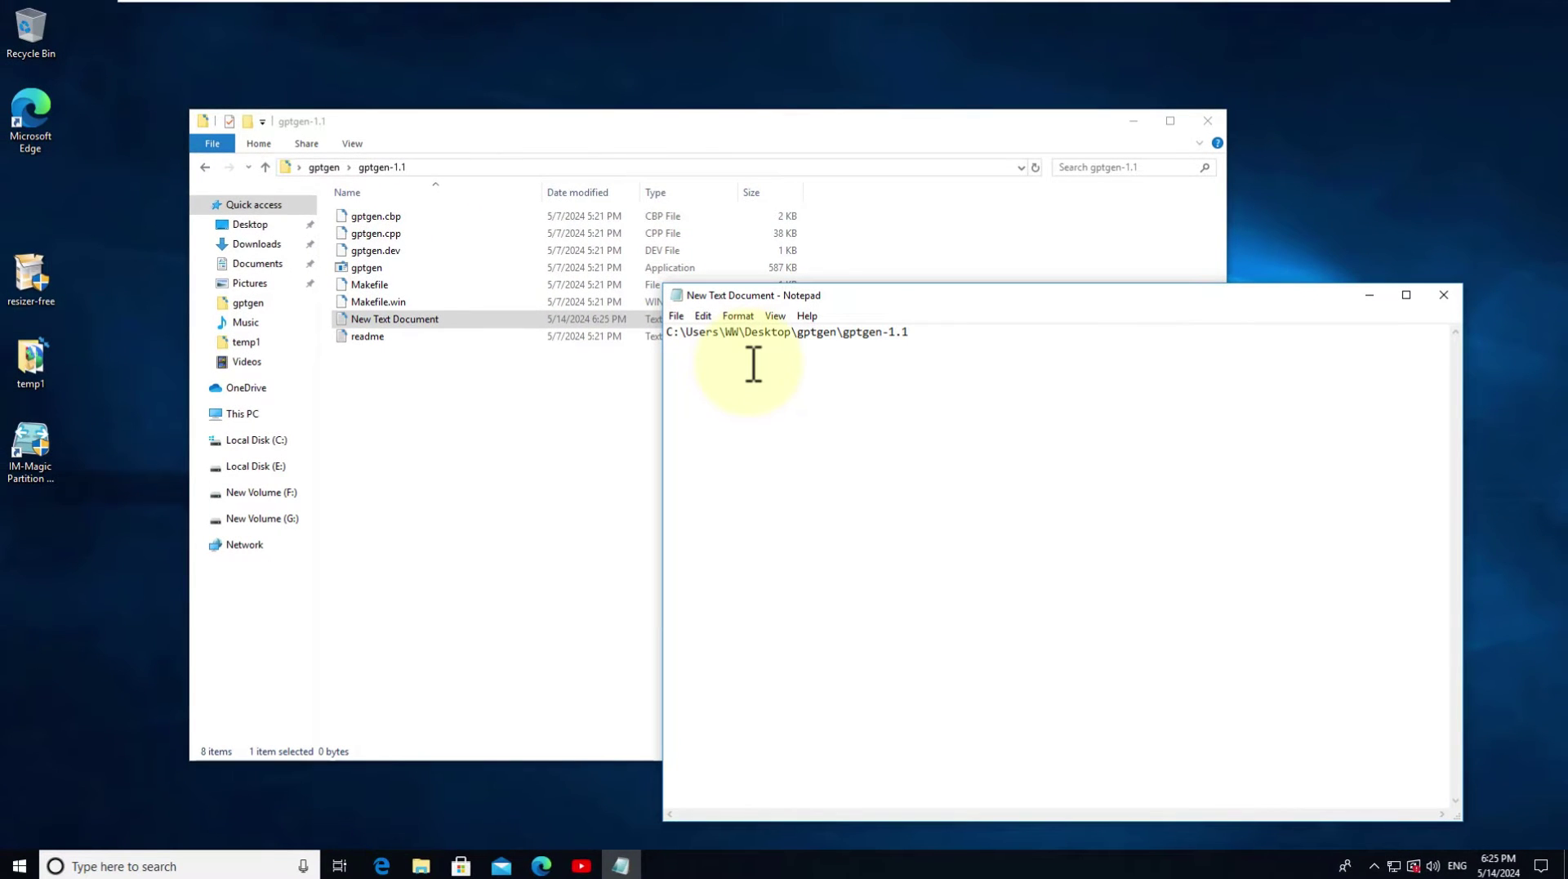
{"action": "type", "text": "cd"}
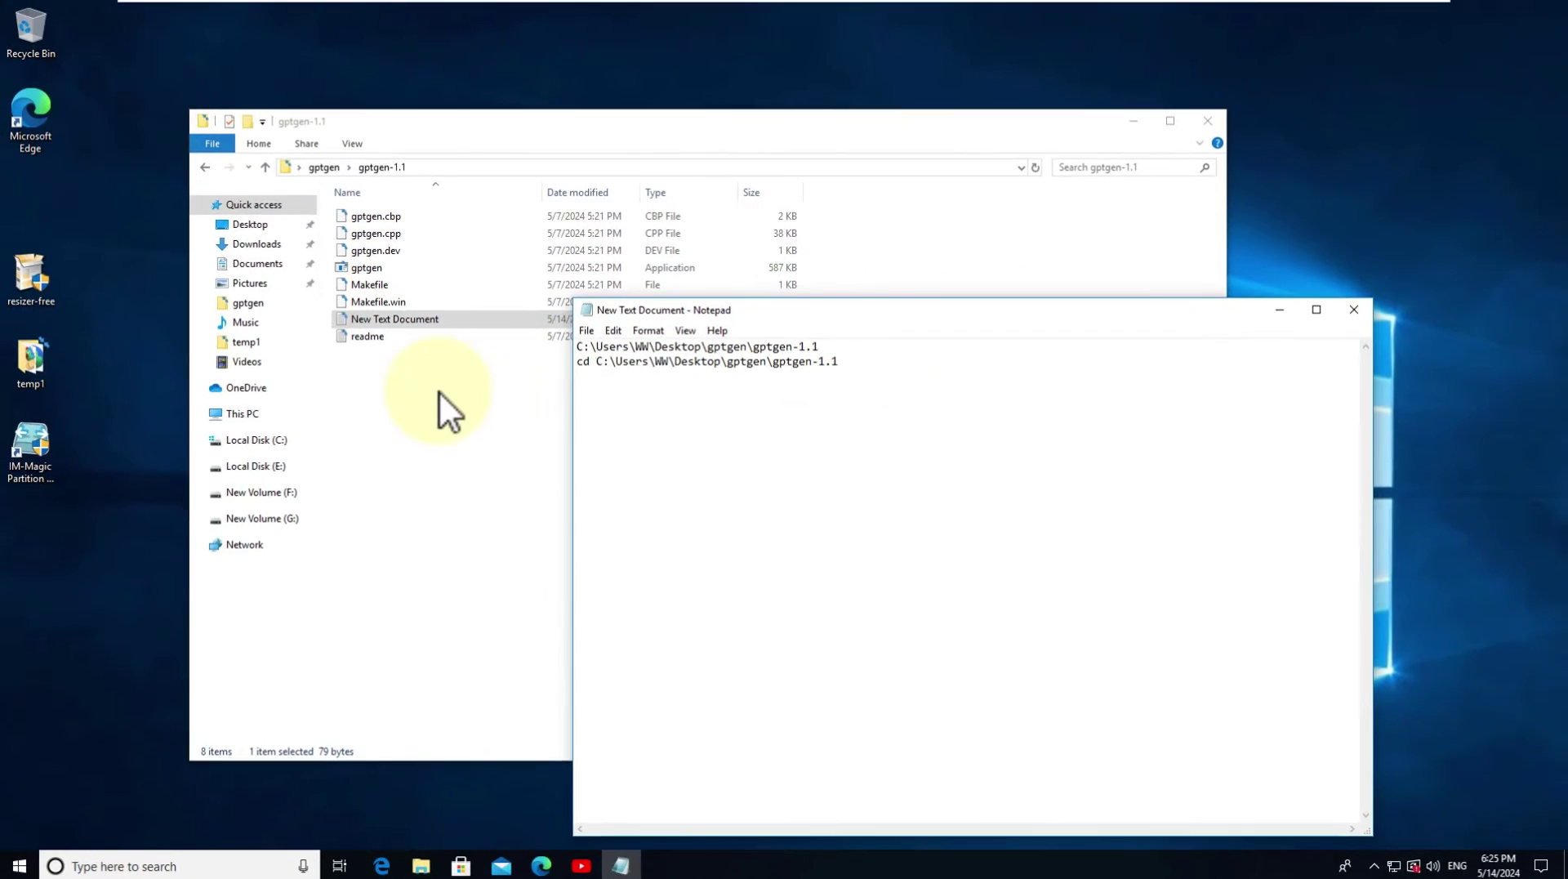
{"action": "left_click", "coordinate": [440, 393]}
- Run gptgen as administrator, close the folder window and move Notepad up-left
{"action": "right_click", "coordinate": [377, 270]}
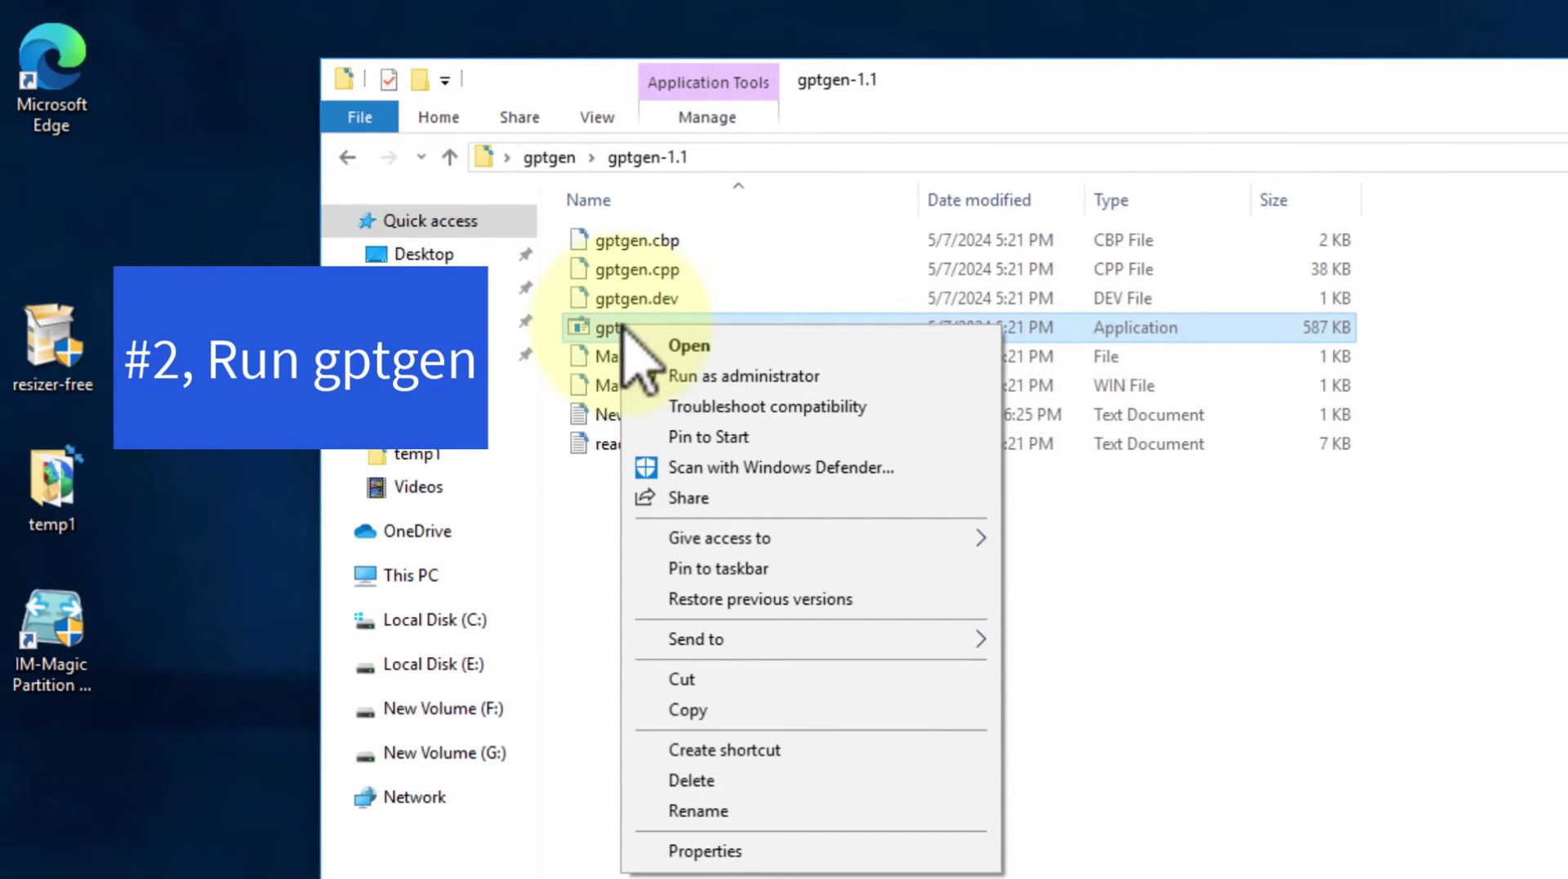
{"action": "left_click", "coordinate": [731, 378]}
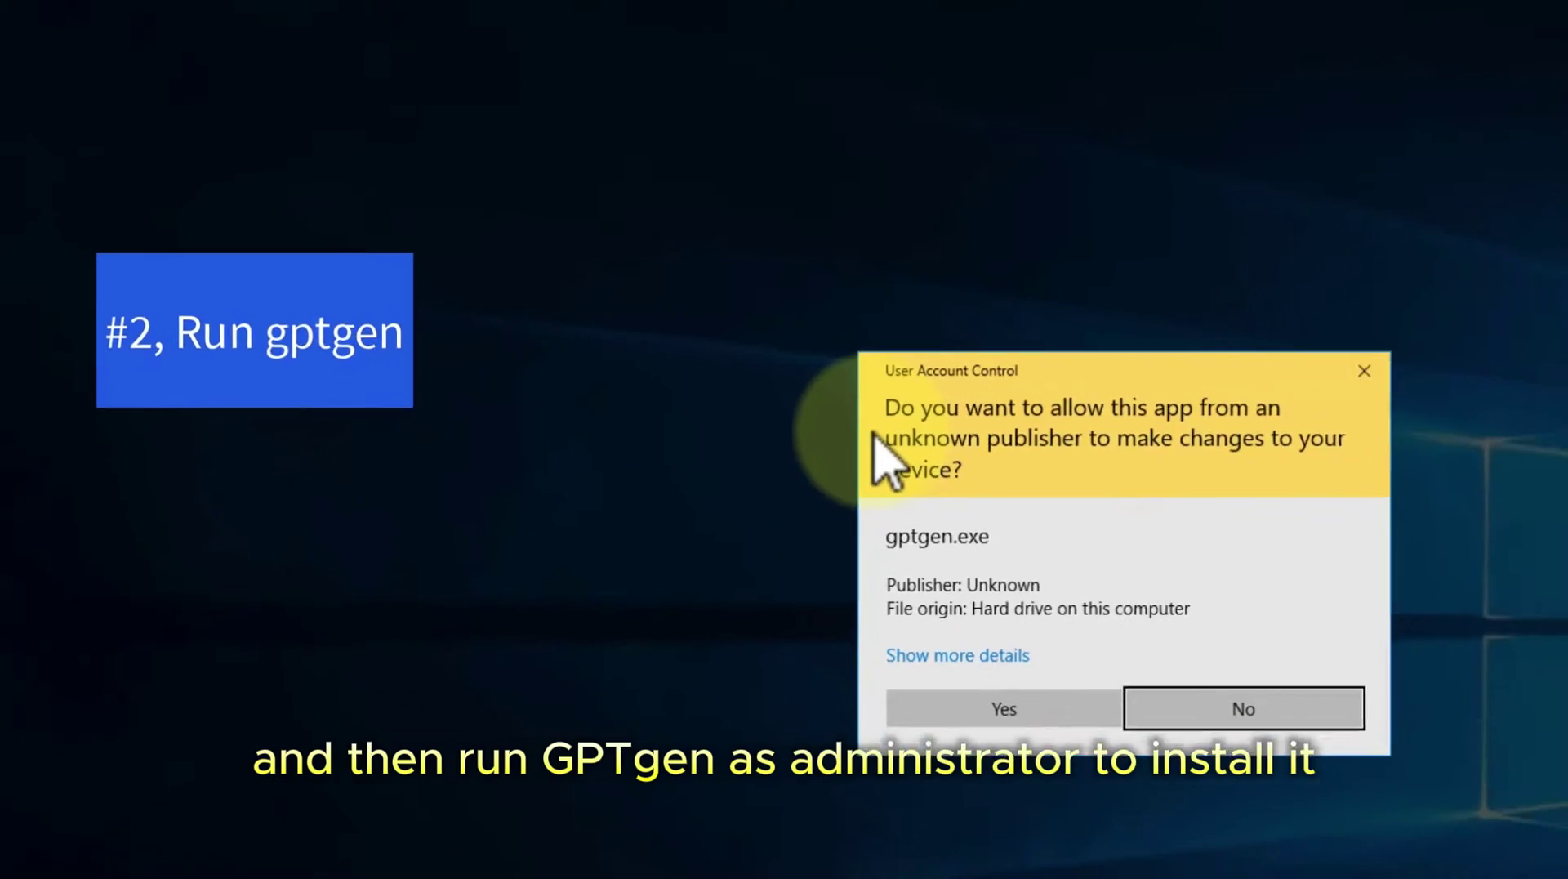
{"action": "left_click", "coordinate": [662, 551]}
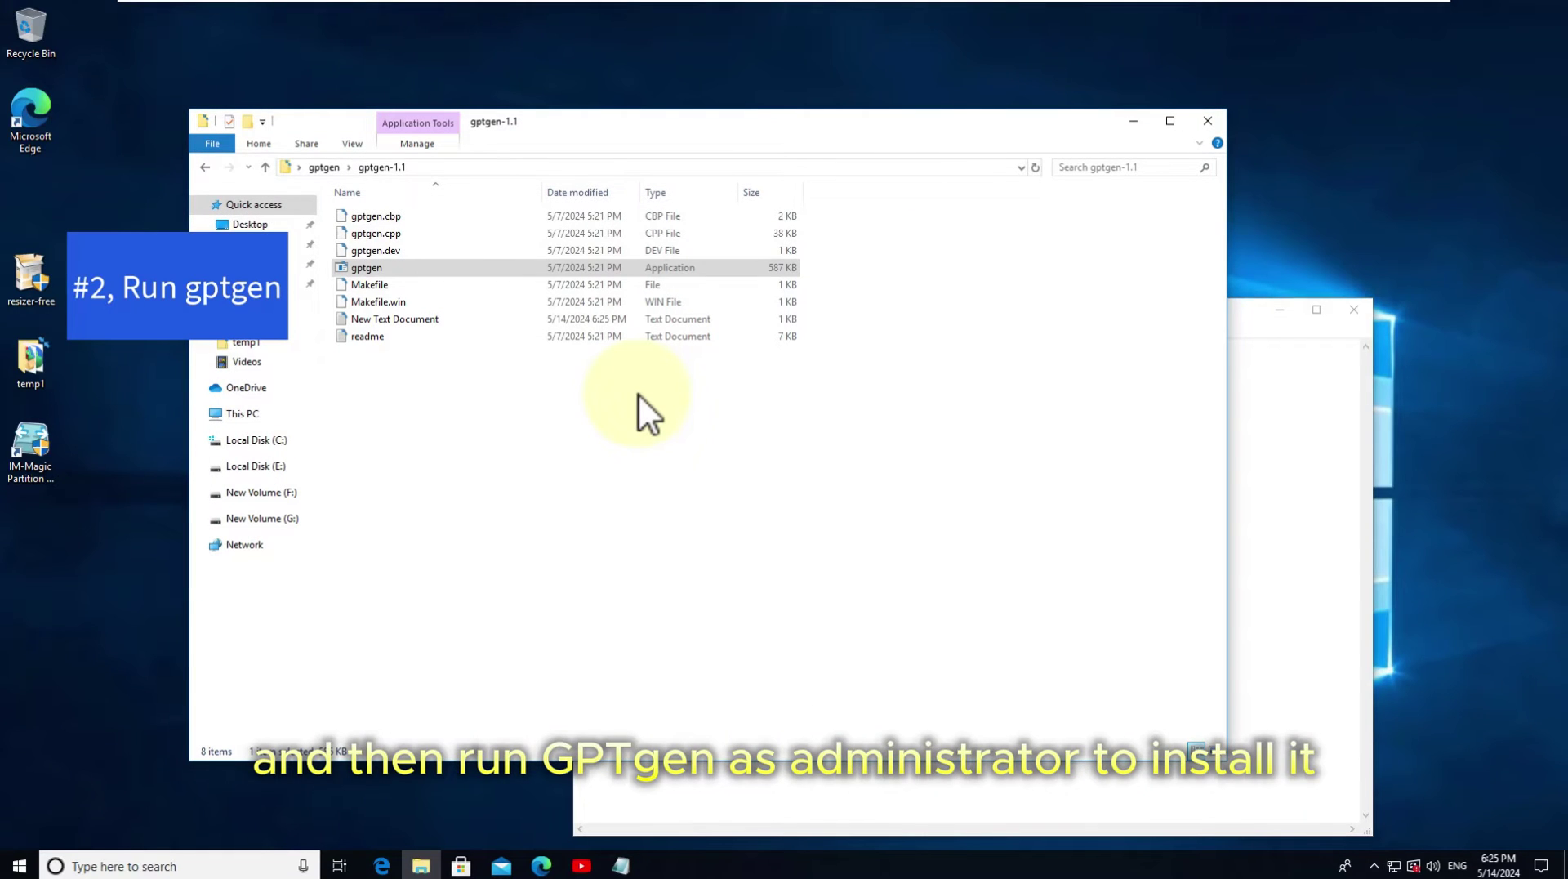
{"action": "left_click", "coordinate": [562, 446]}
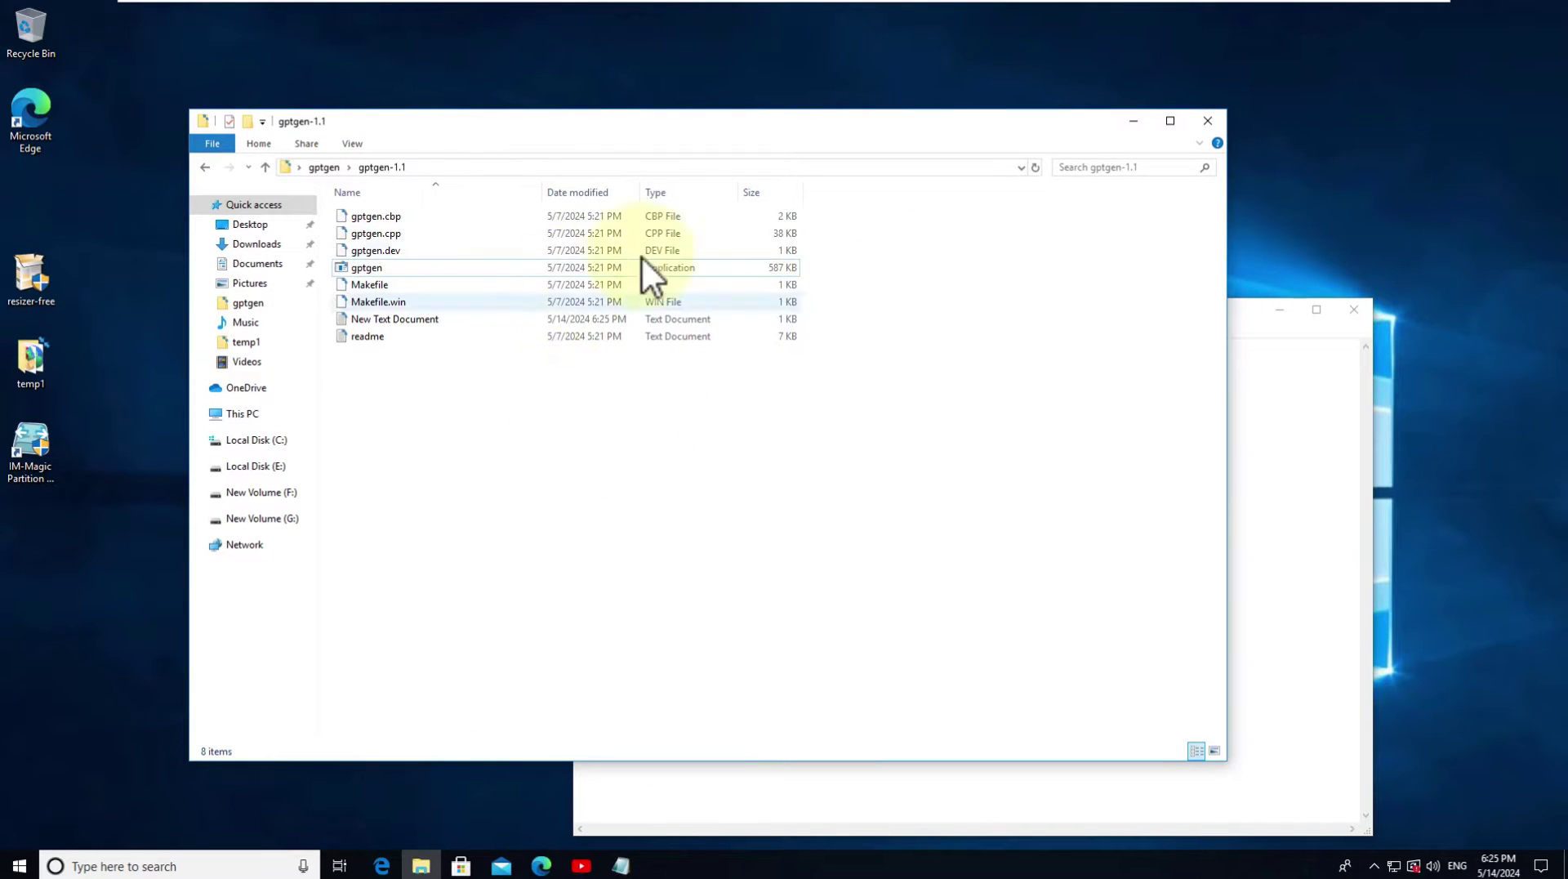
{"action": "left_click", "coordinate": [1209, 121]}
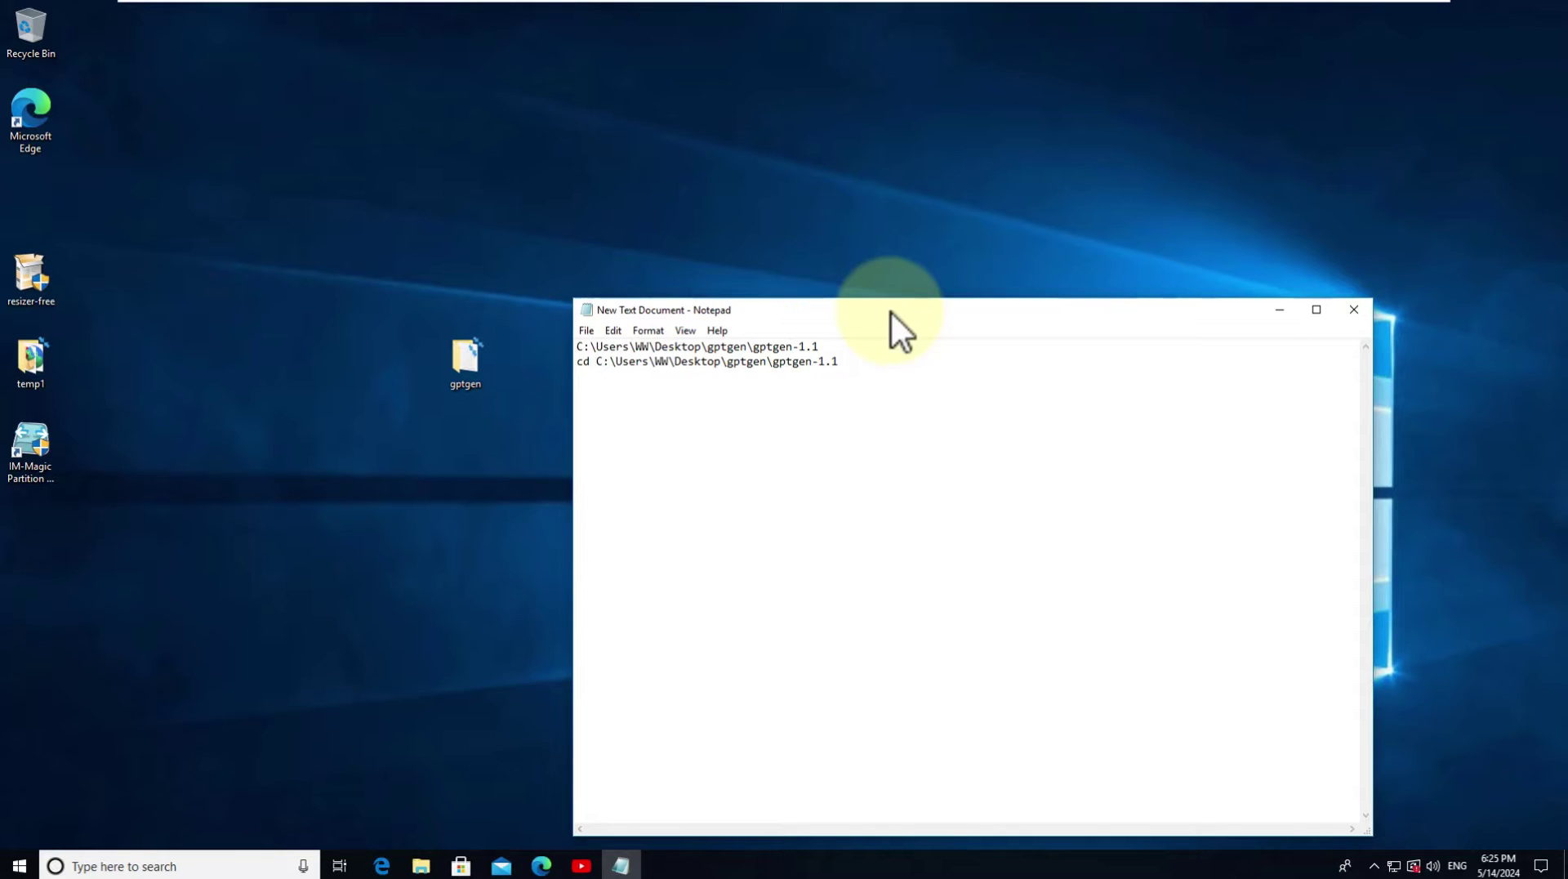
{"action": "left_click_drag", "start_coordinate": [890, 312], "coordinate": [827, 287]}
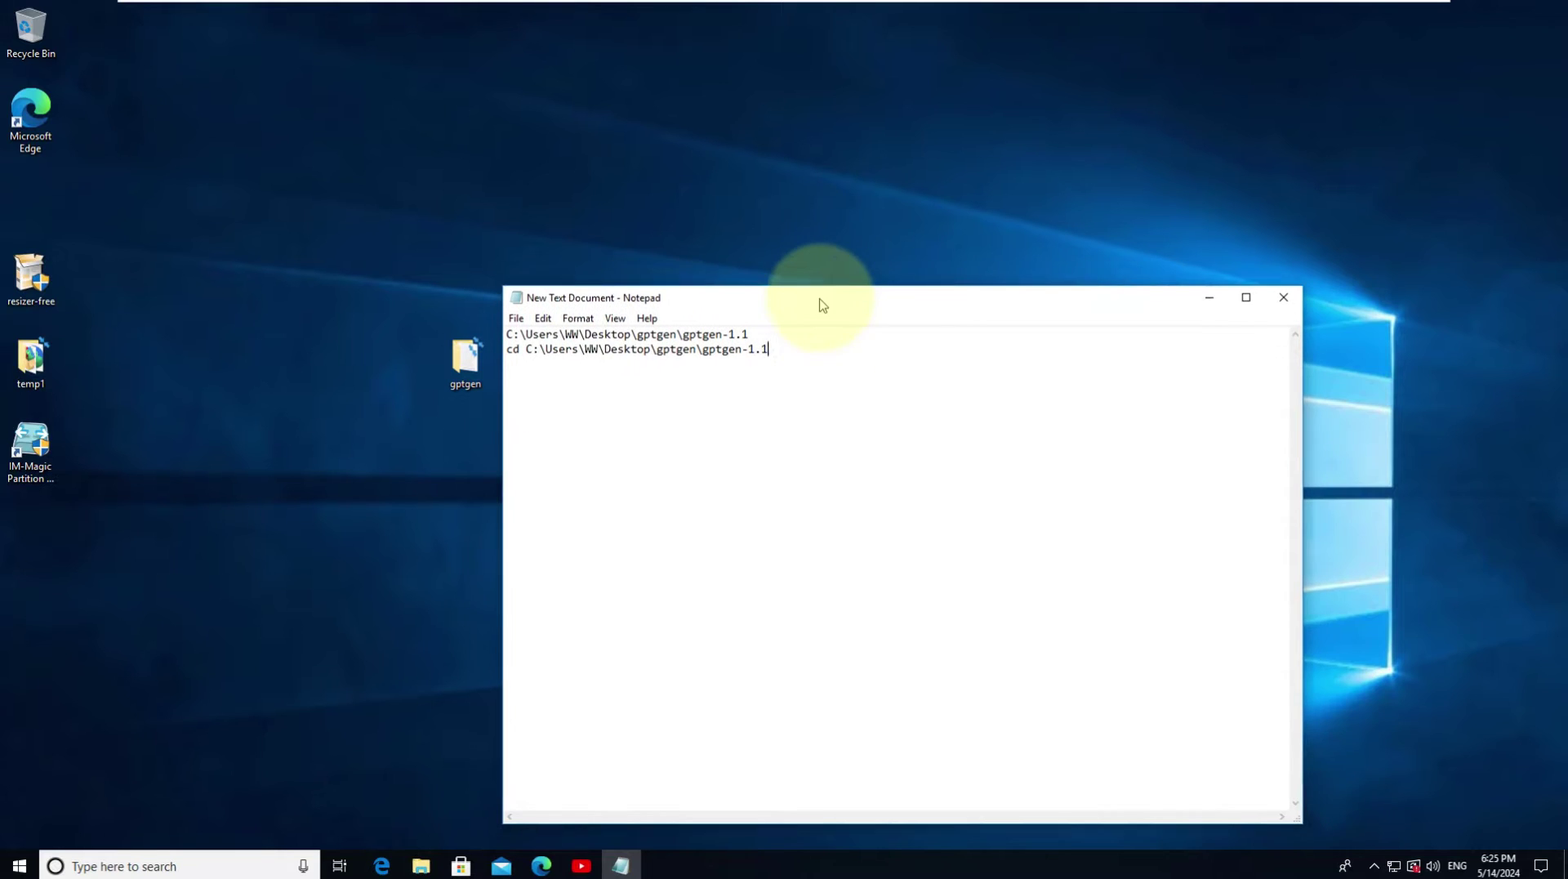
- Launch Command Prompt as administrator from a 'cmd' search and move it aside
{"action": "left_click", "coordinate": [114, 864]}
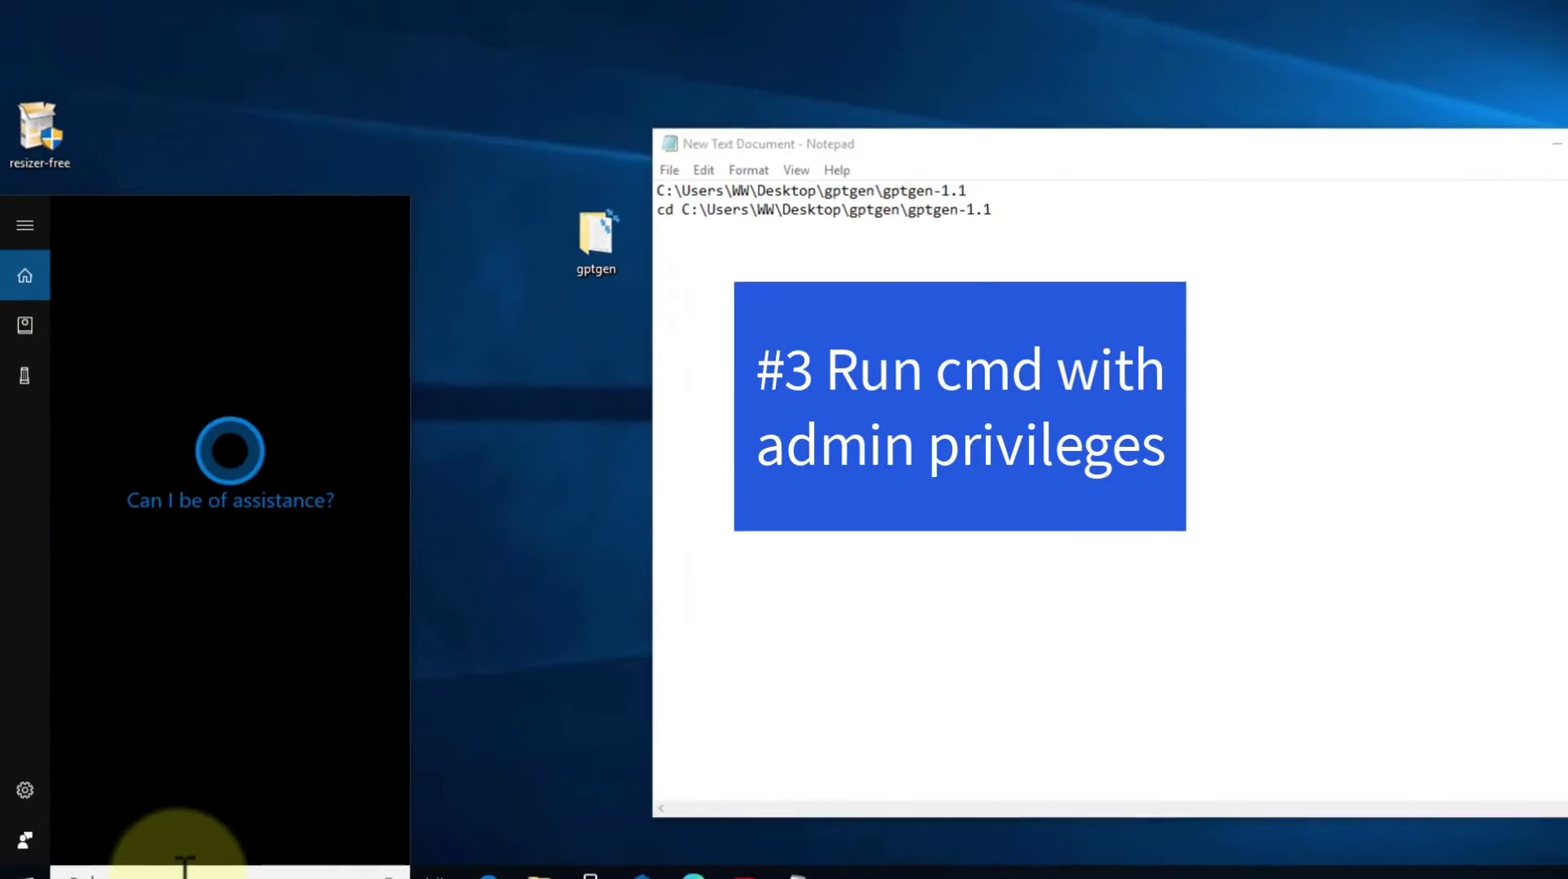
{"action": "type", "text": "cmd"}
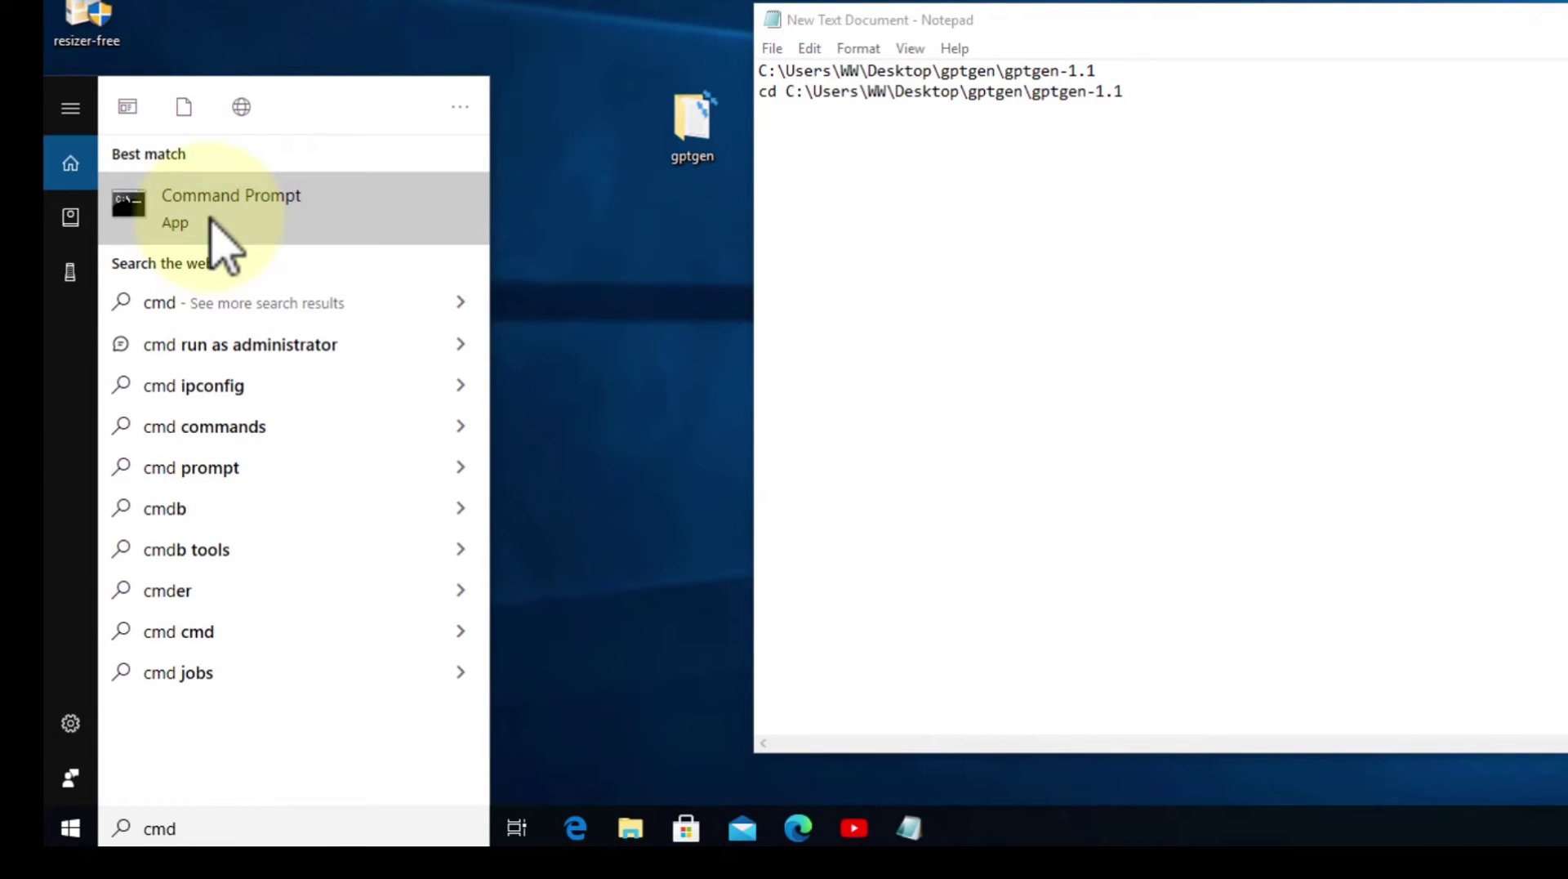
{"action": "right_click", "coordinate": [210, 229]}
{"action": "left_click", "coordinate": [268, 237]}
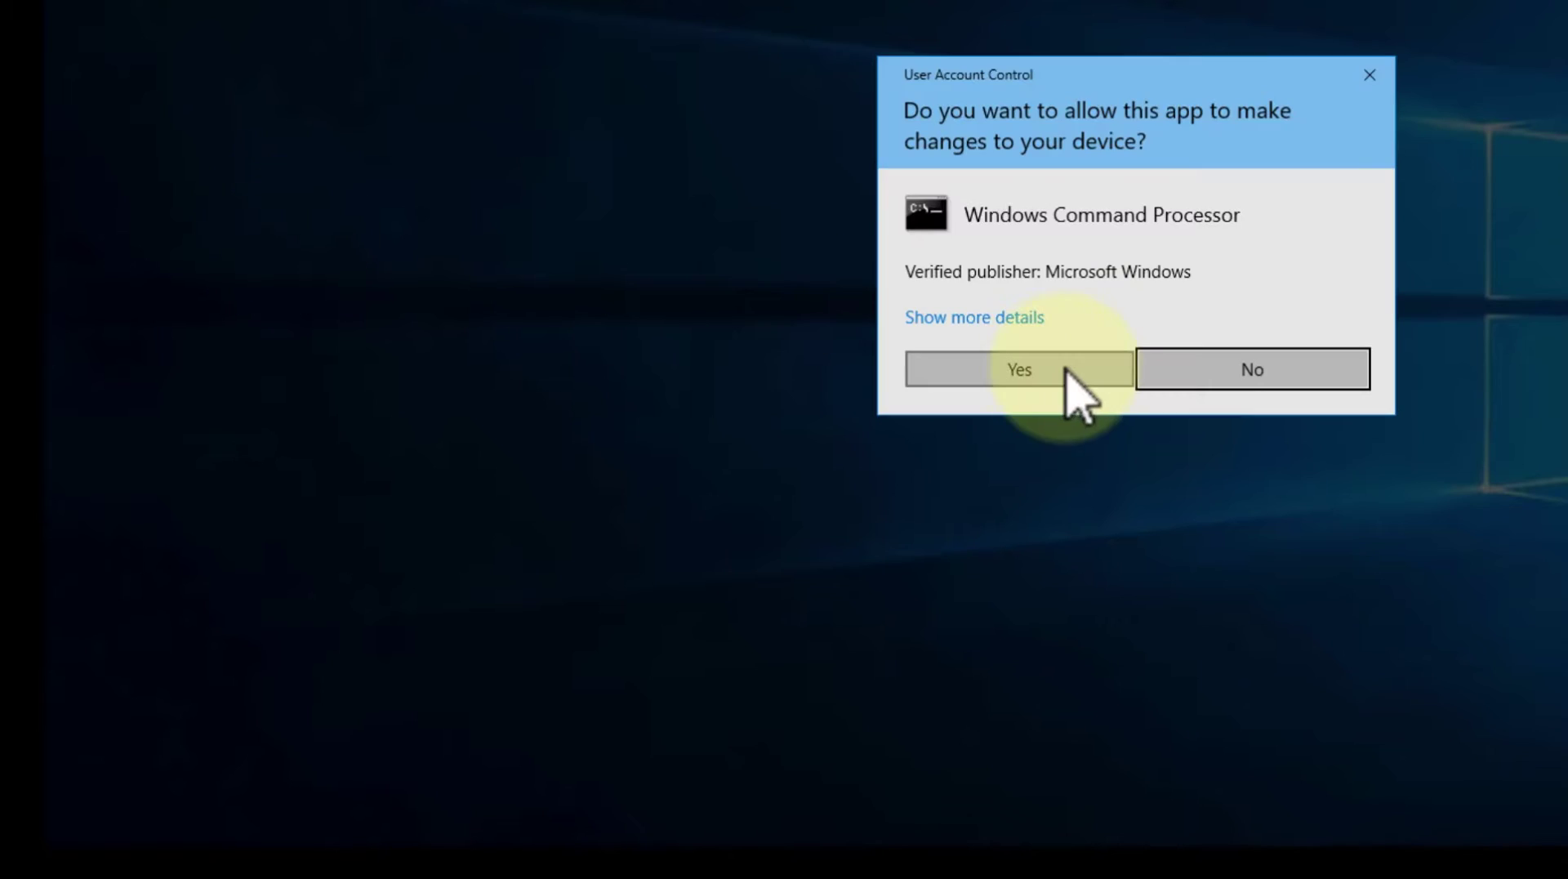
{"action": "left_click", "coordinate": [989, 372]}
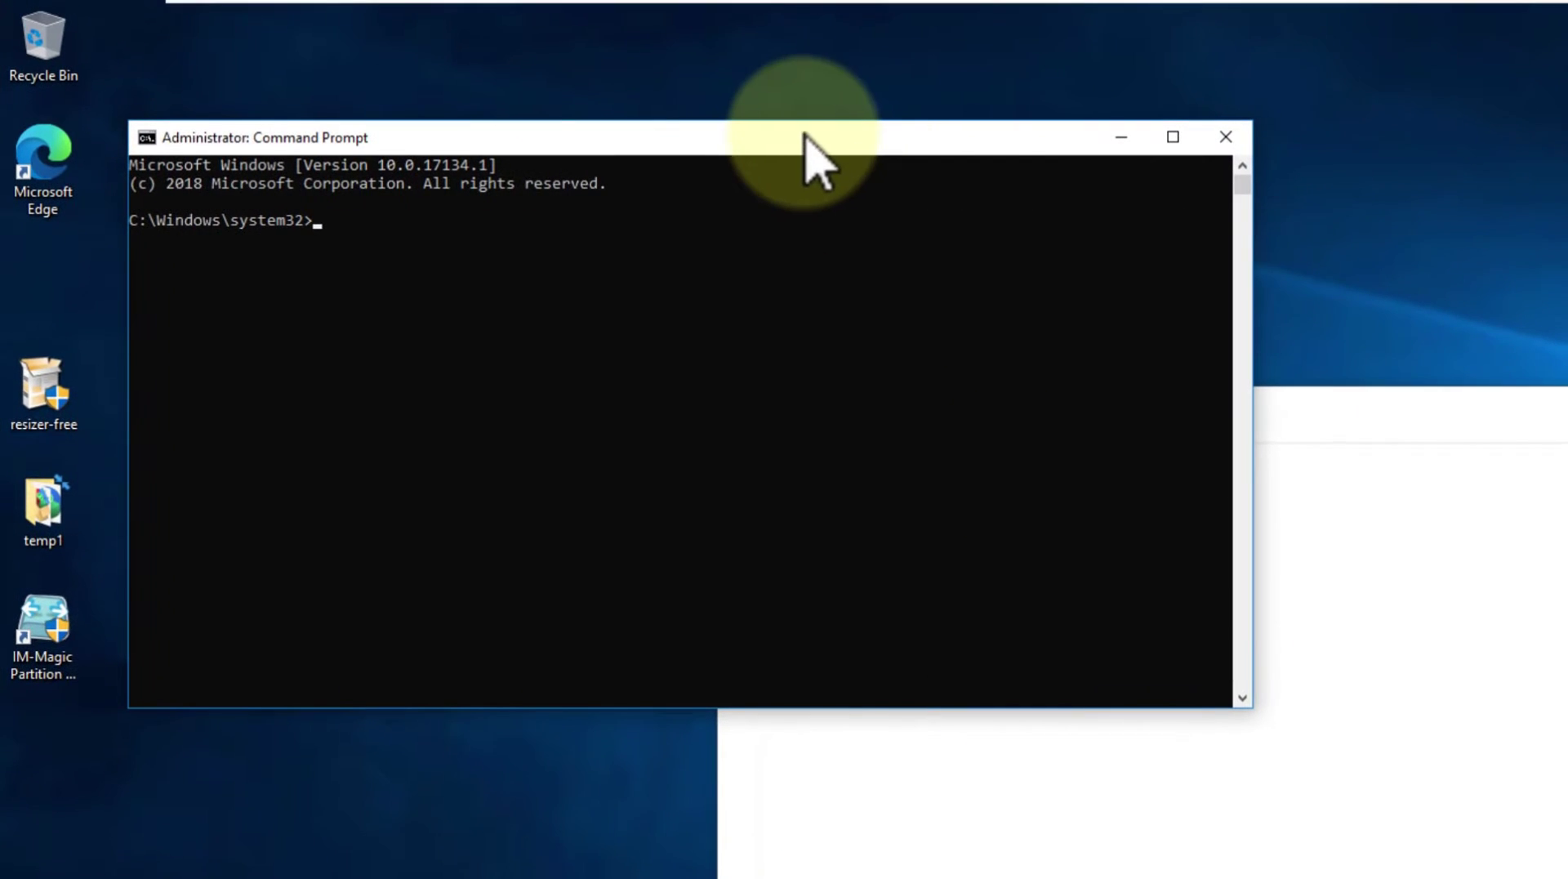
{"action": "left_click_drag", "start_coordinate": [804, 137], "coordinate": [981, 187]}
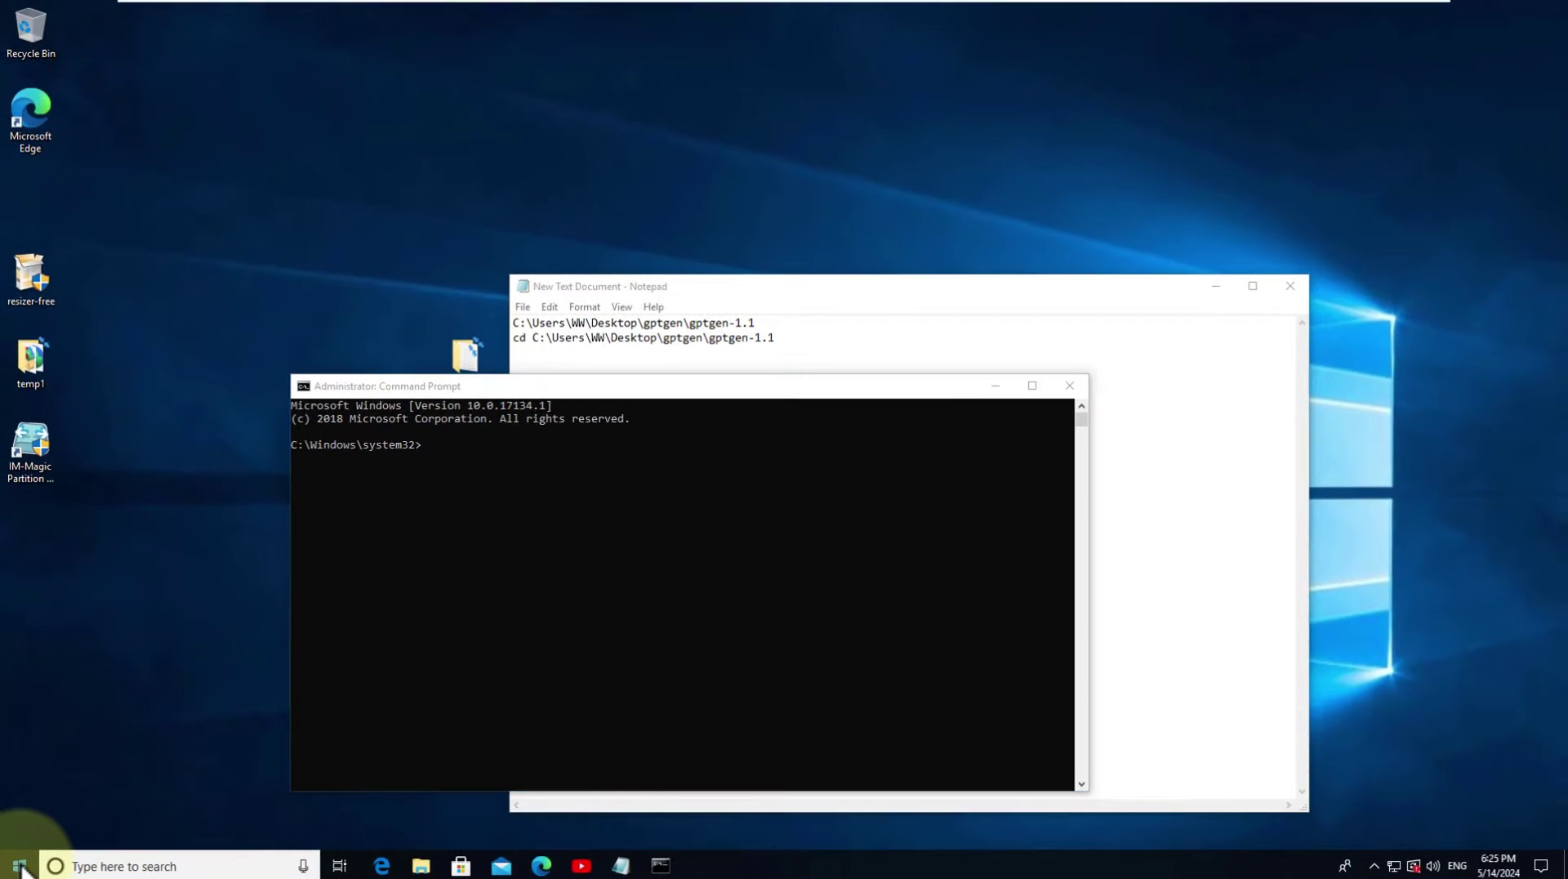
- Open Disk Management and confirm in Disk 1's properties that it uses MBR
{"action": "right_click", "coordinate": [20, 866]}
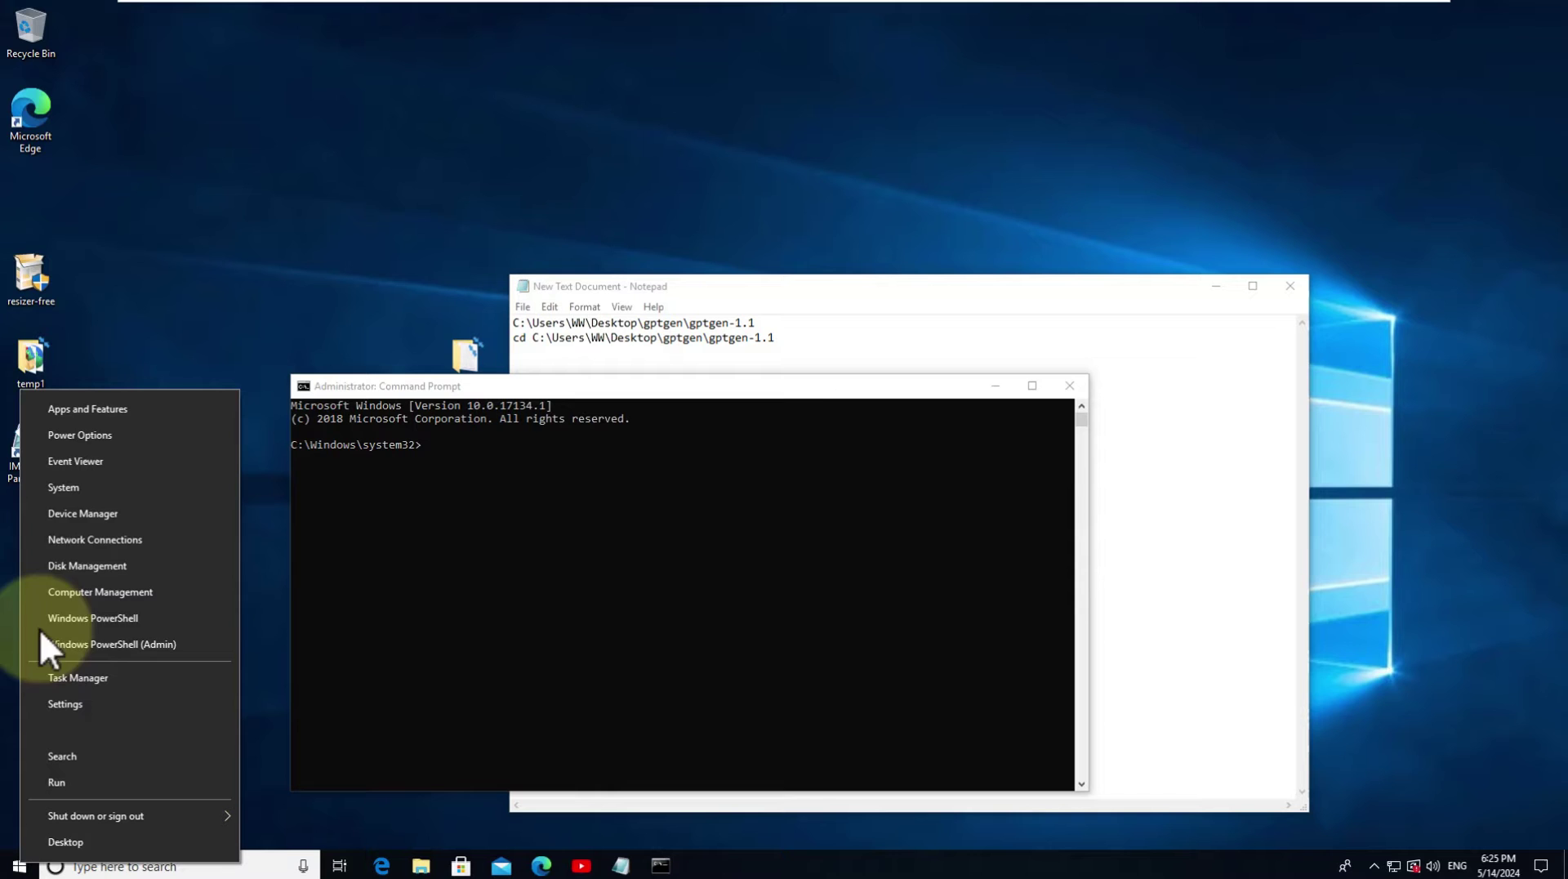
{"action": "left_click", "coordinate": [80, 570]}
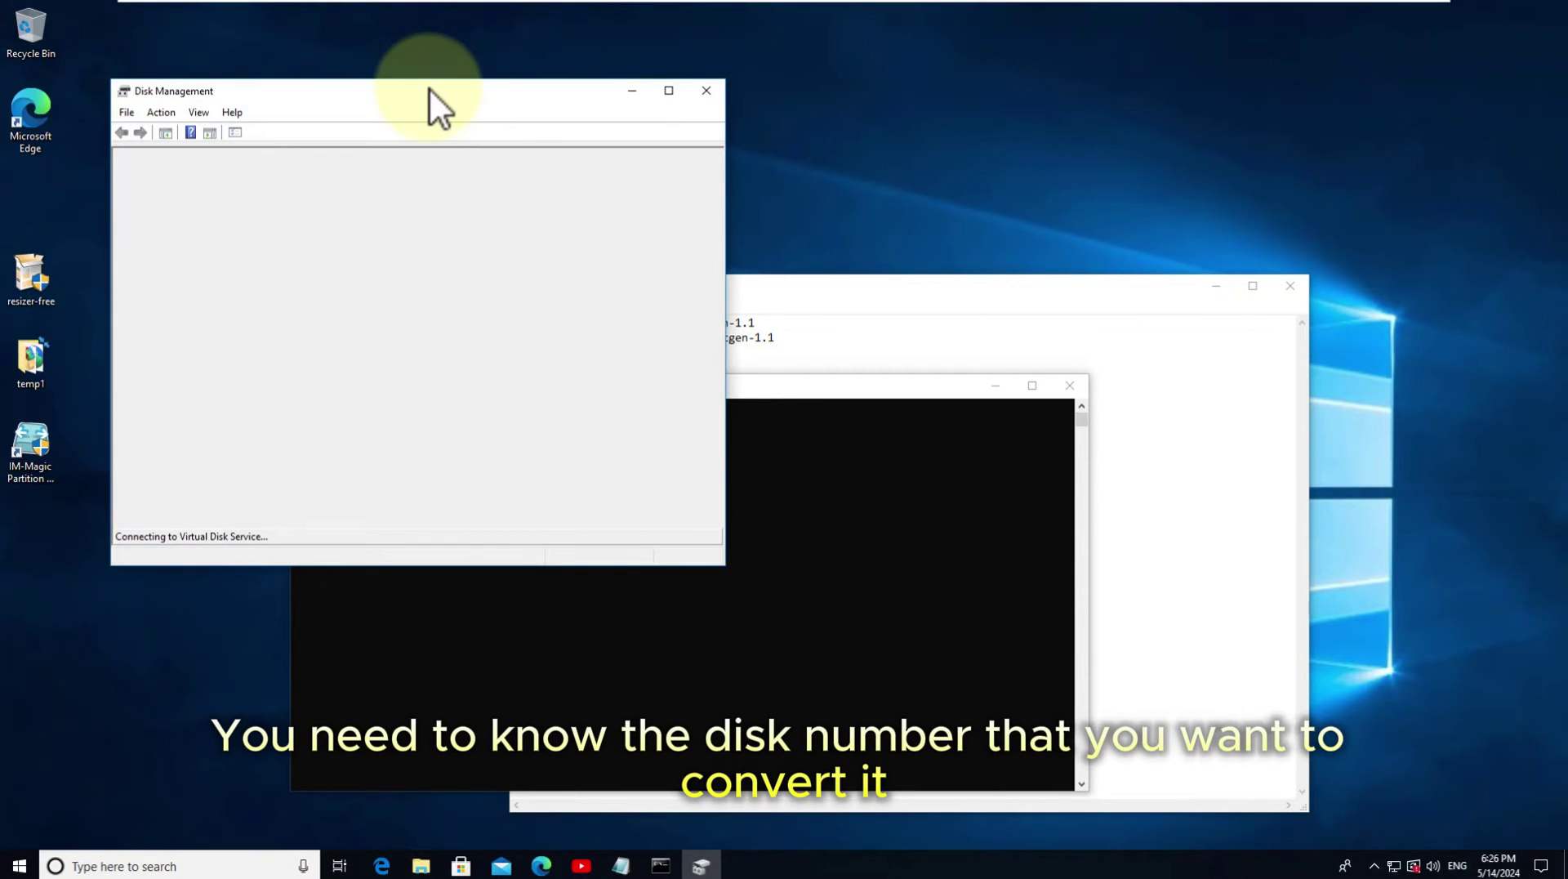
{"action": "left_click_drag", "start_coordinate": [429, 89], "coordinate": [532, 196]}
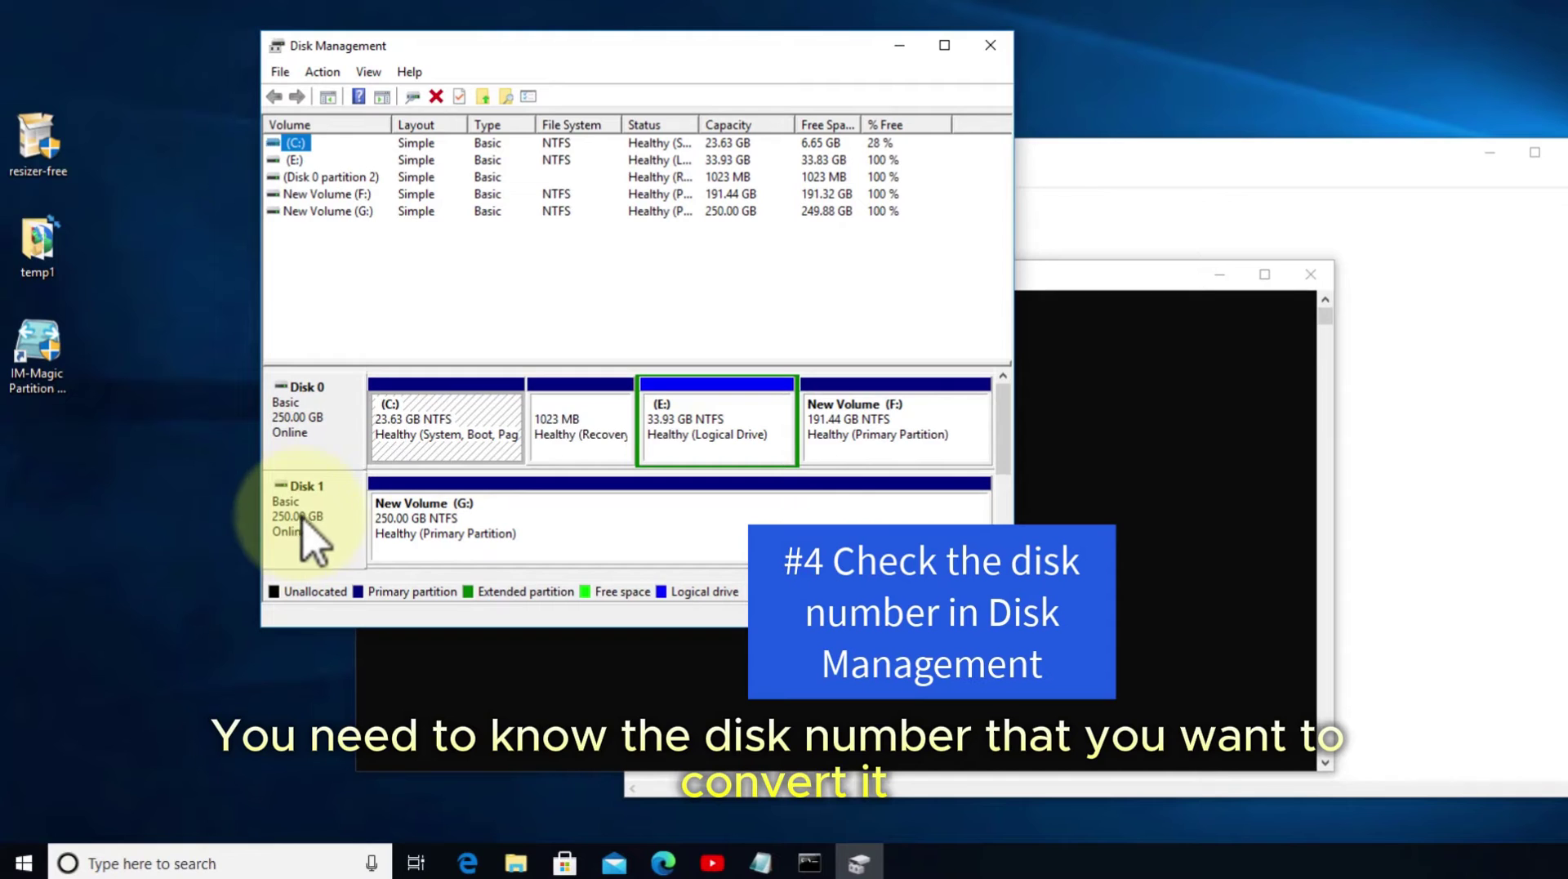
{"action": "left_click", "coordinate": [560, 343]}
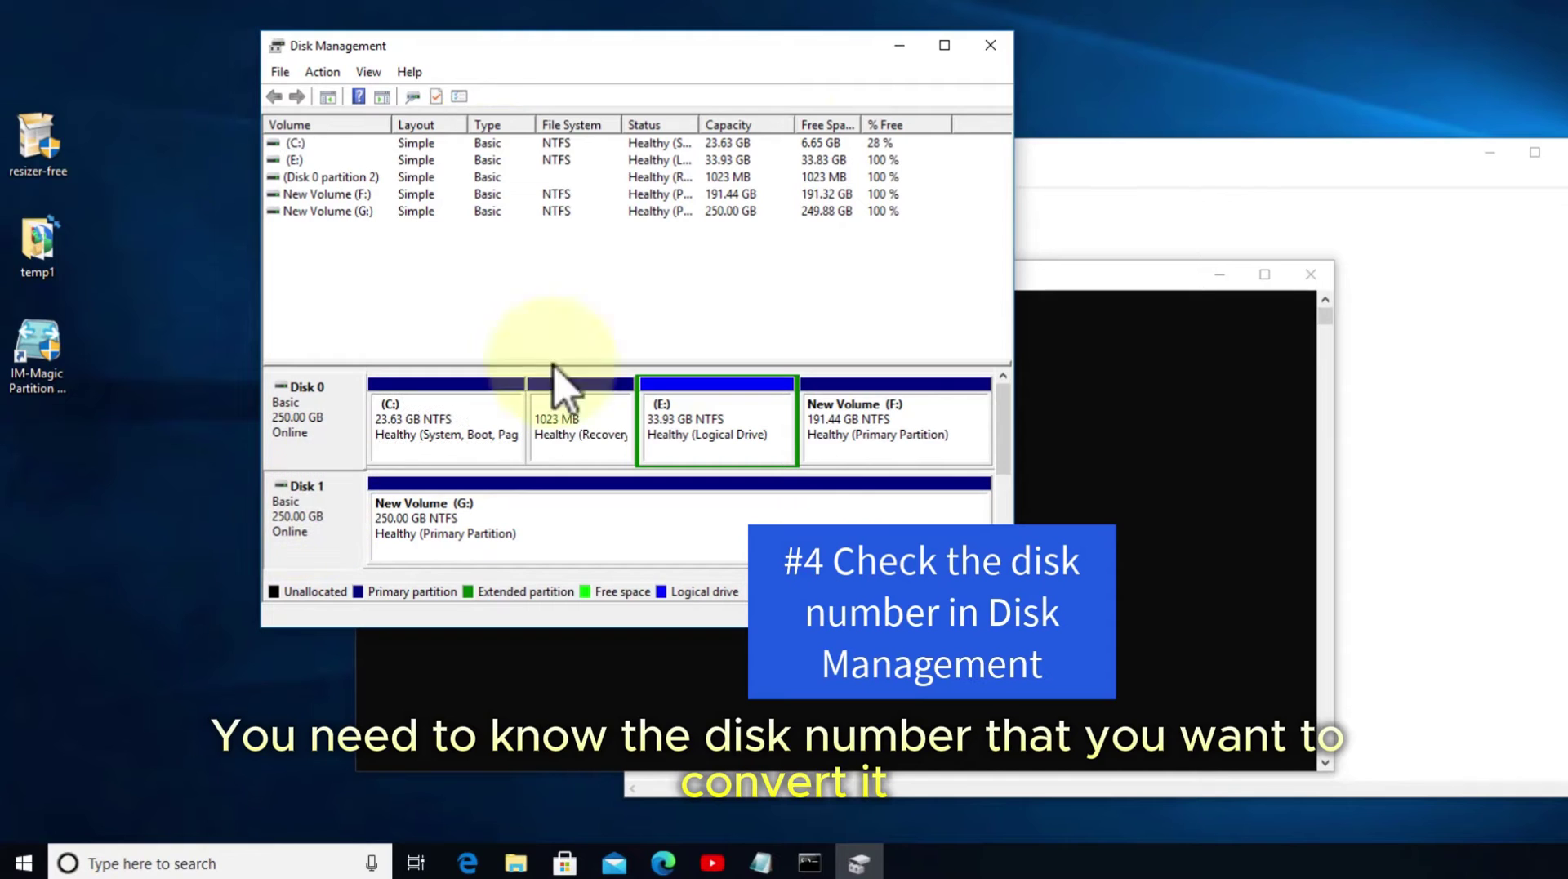
{"action": "double_click", "coordinate": [871, 33]}
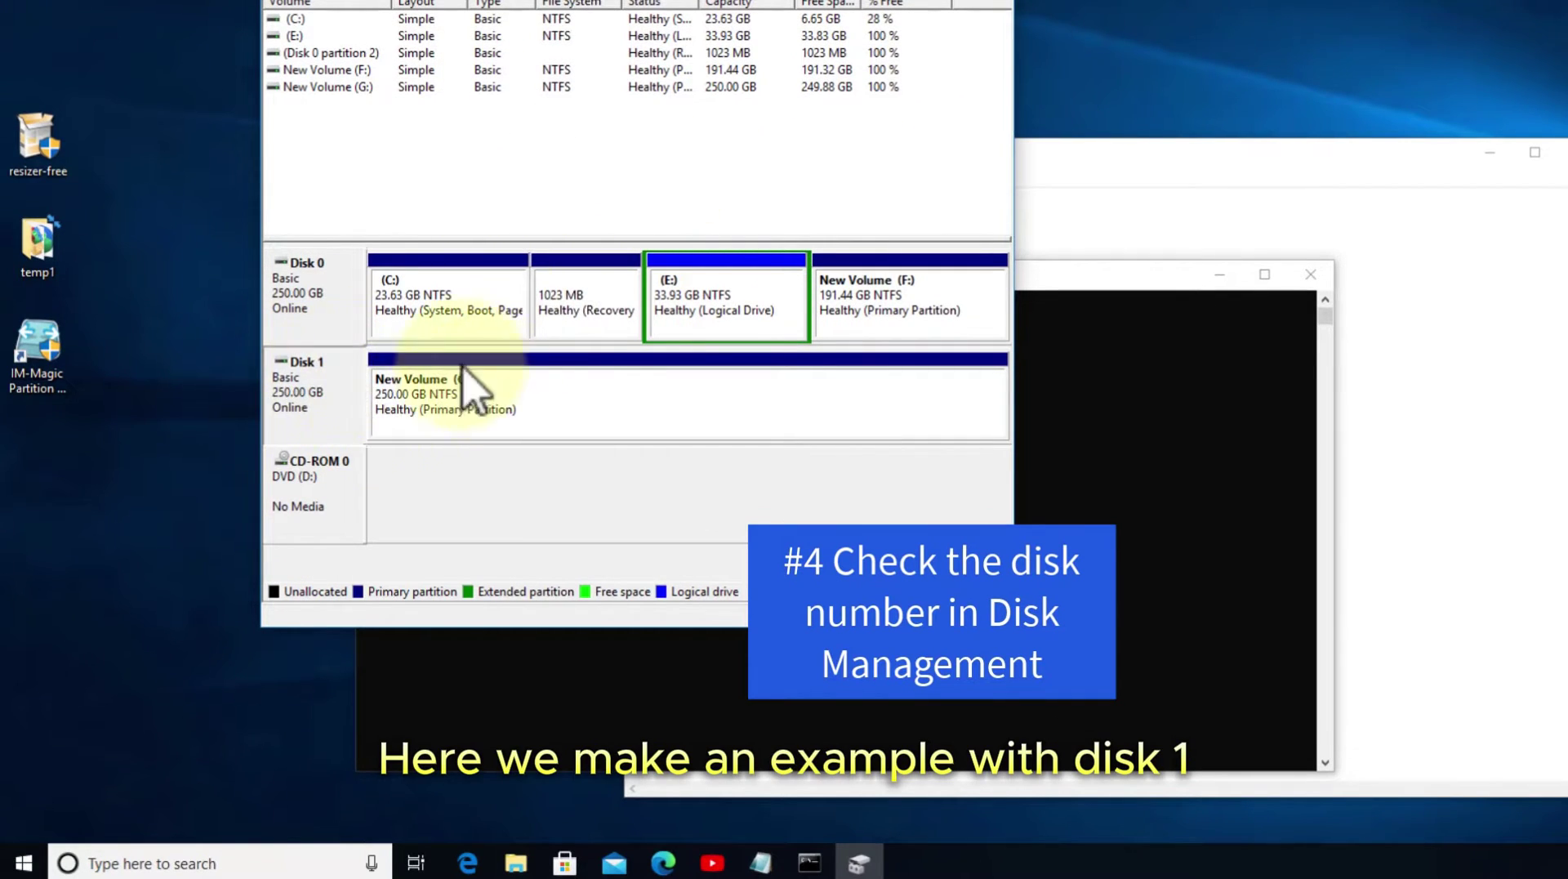
{"action": "right_click", "coordinate": [341, 413]}
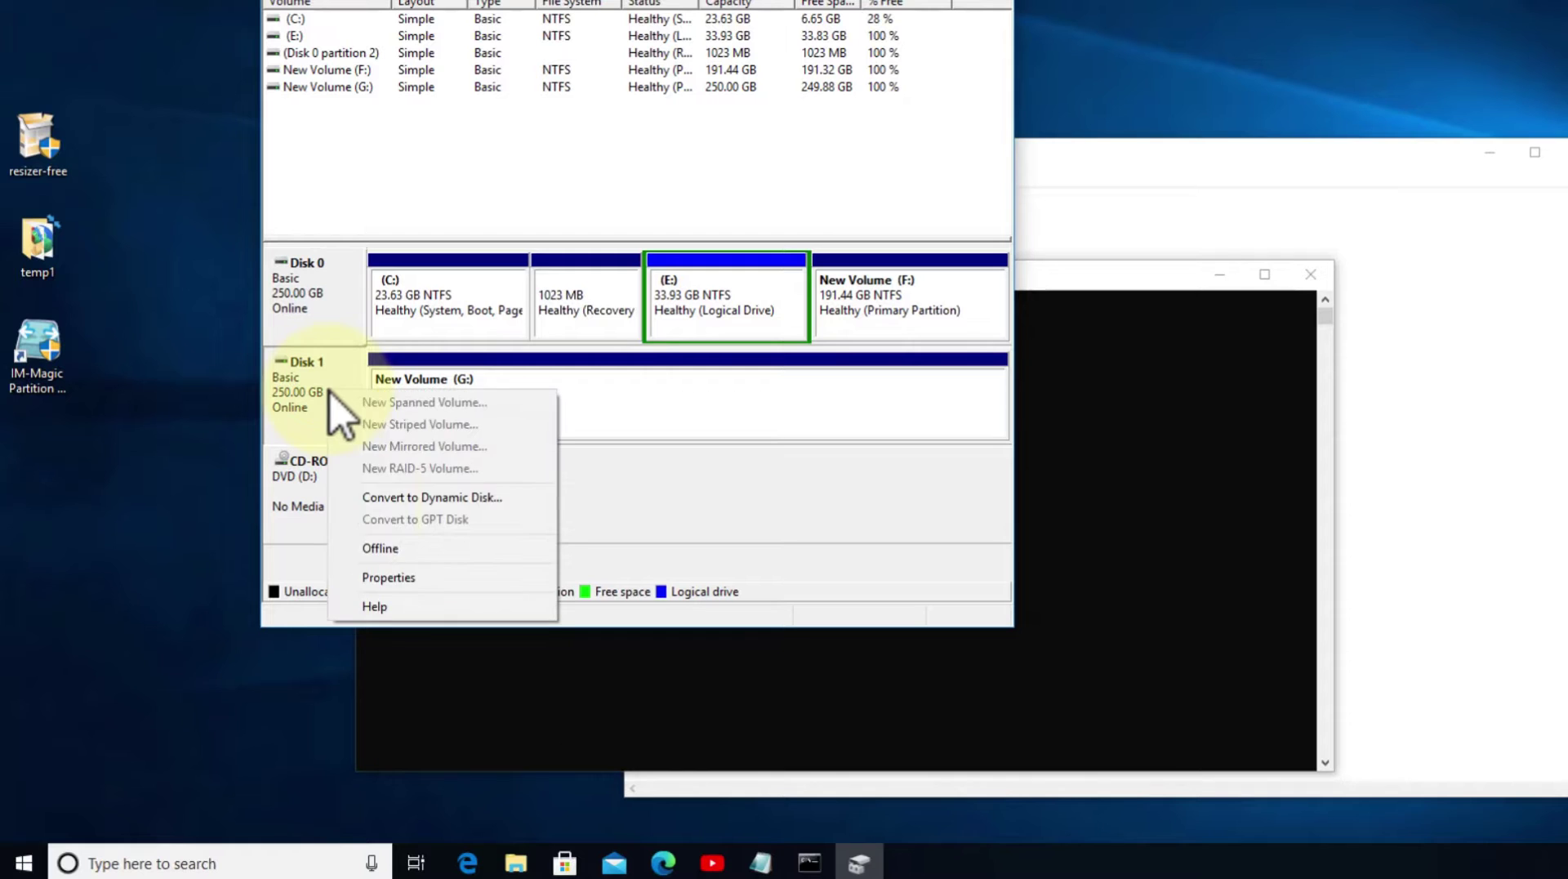
{"action": "left_click", "coordinate": [378, 578]}
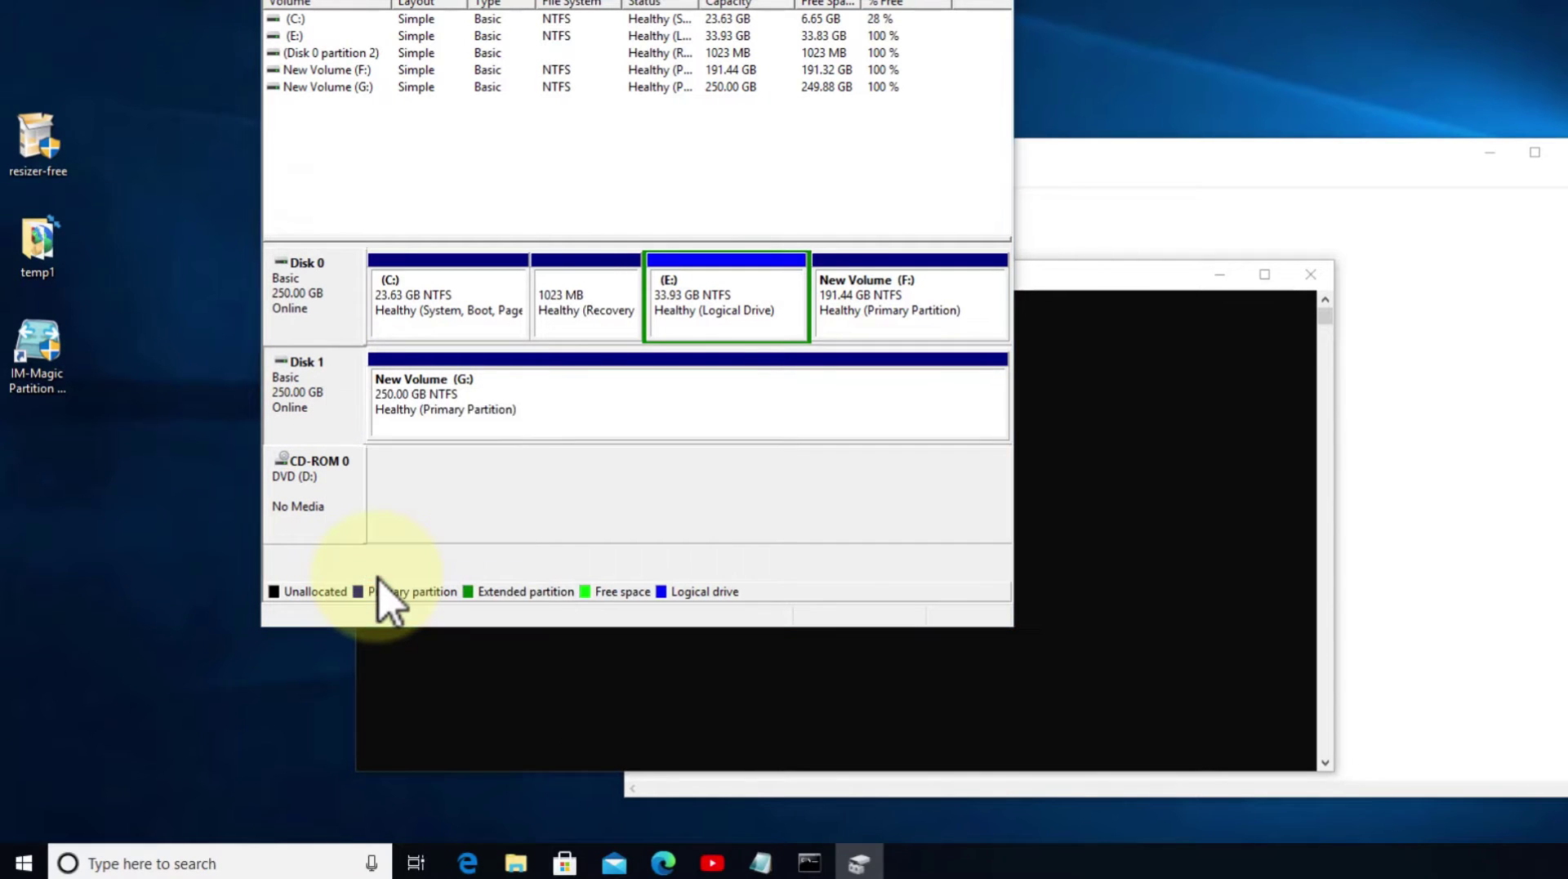
{"action": "left_click", "coordinate": [314, 7]}
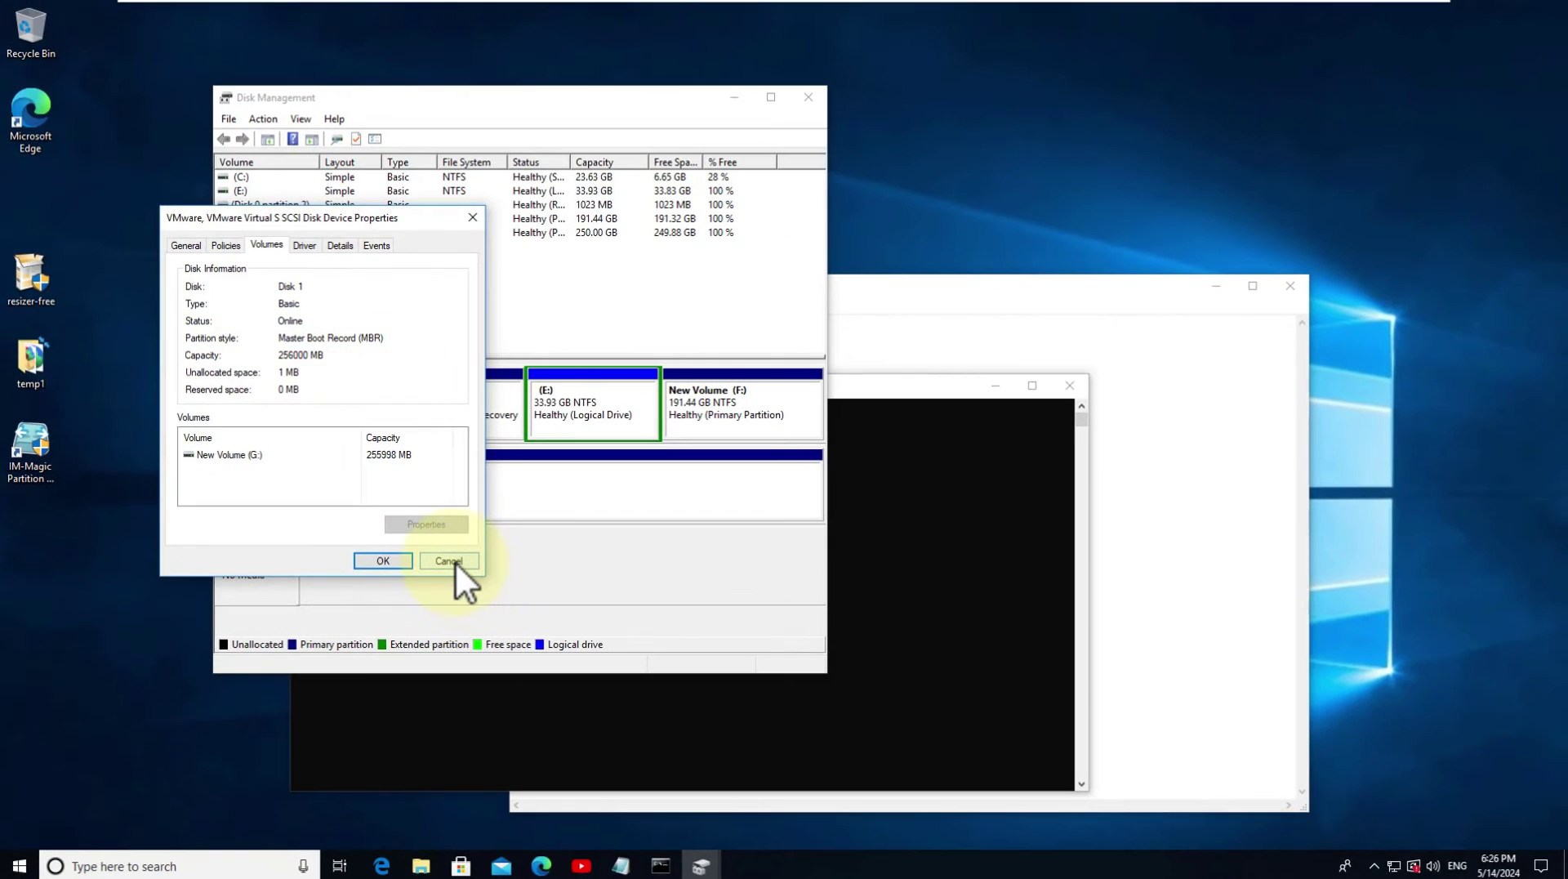
{"action": "left_click", "coordinate": [453, 562]}
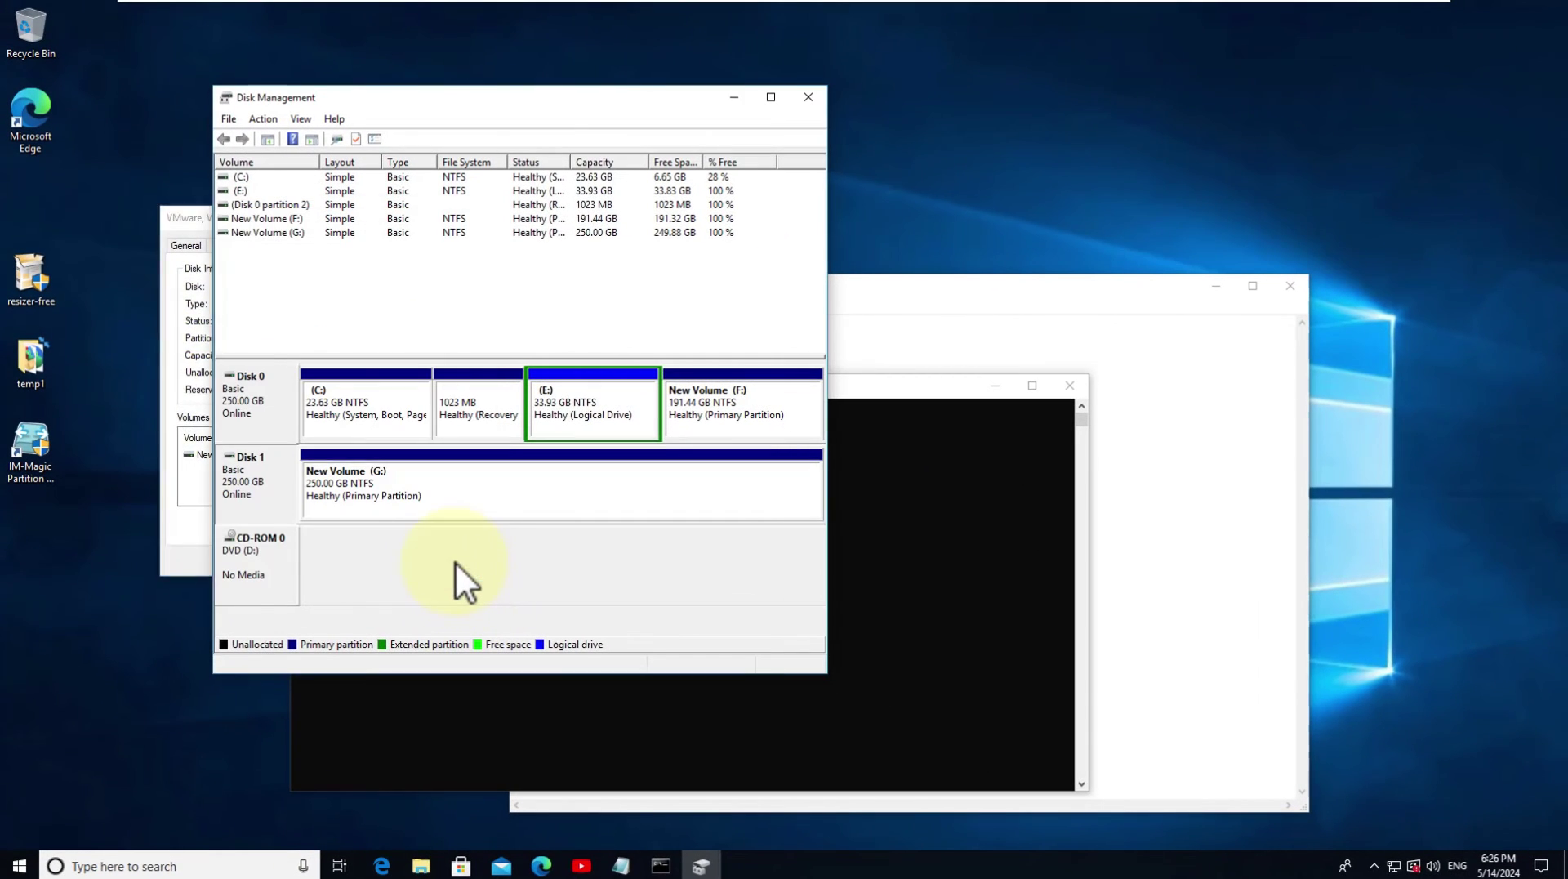
- Run the cd line from the notes so Command Prompt moves into gptgen-1.1
{"action": "left_click", "coordinate": [734, 99]}
{"action": "left_click", "coordinate": [694, 329]}
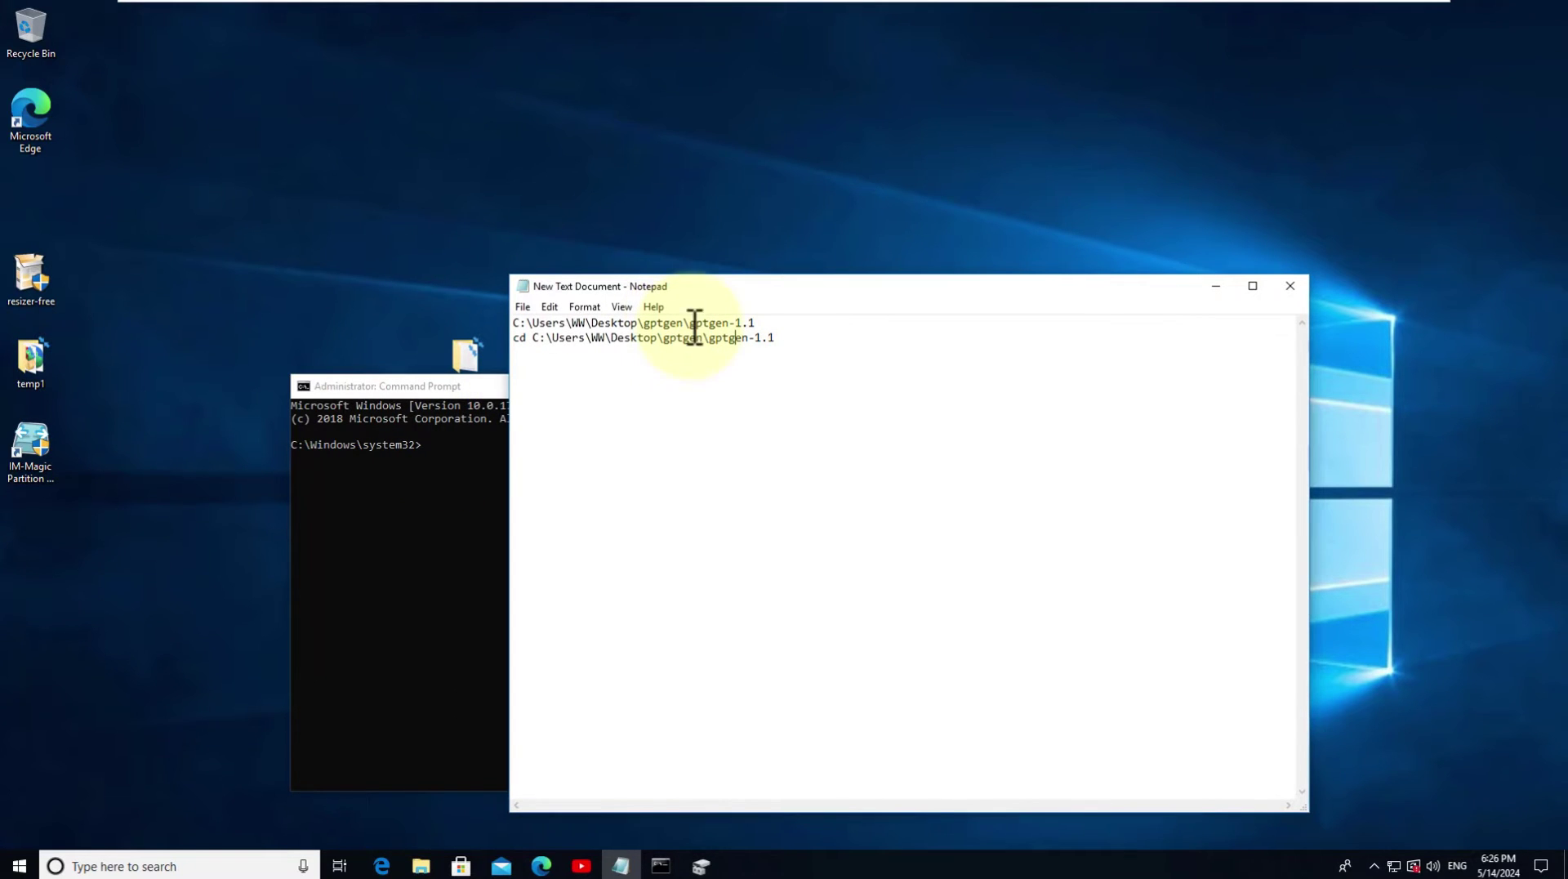
{"action": "left_click_drag", "start_coordinate": [773, 337], "coordinate": [513, 338]}
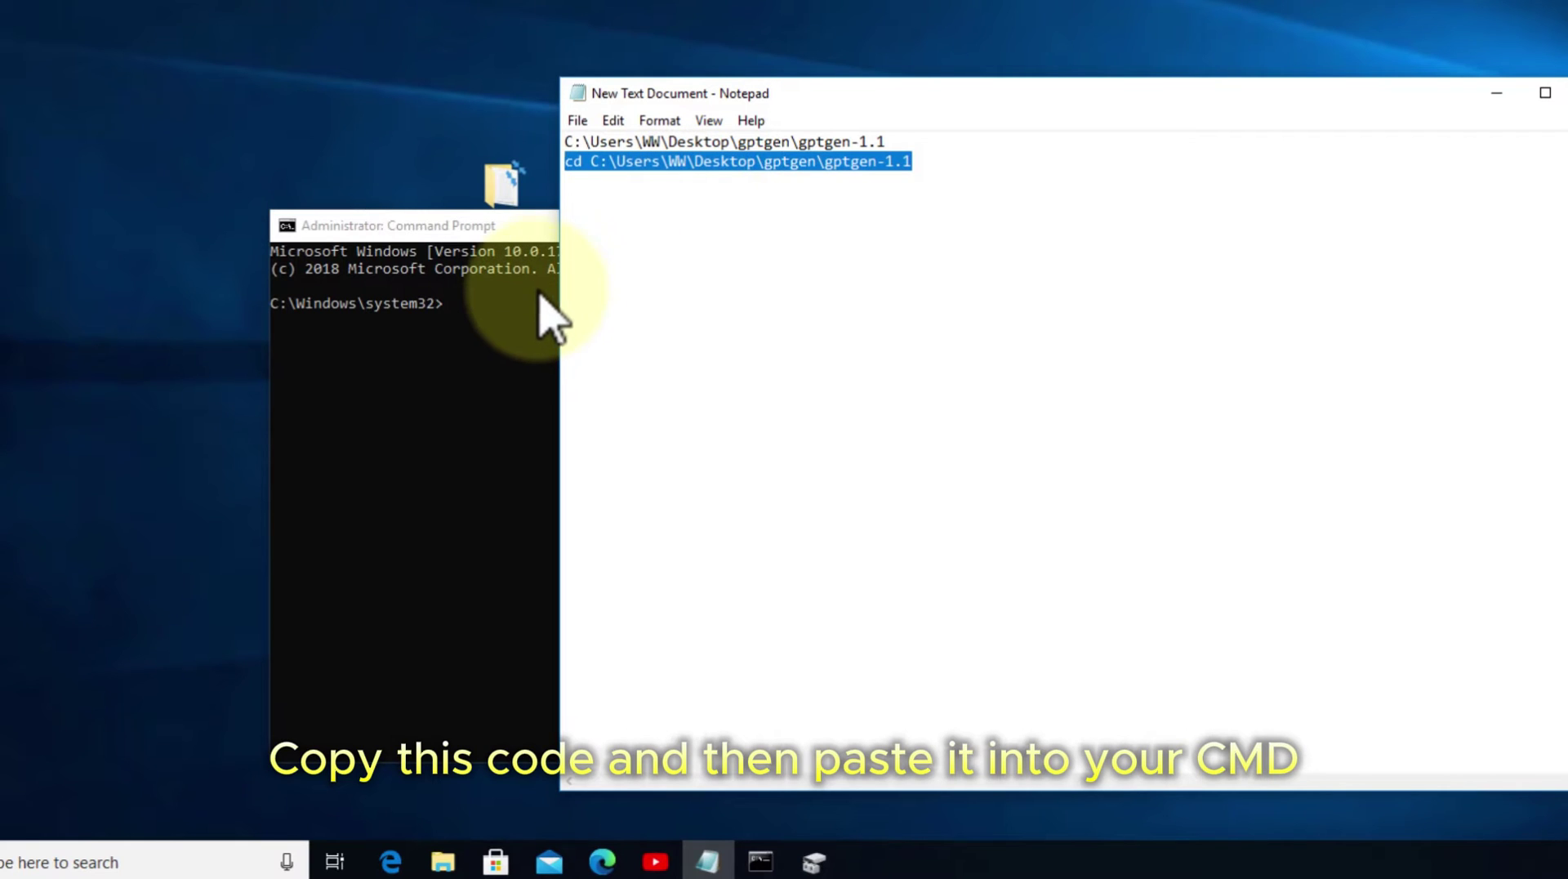
{"action": "left_click", "coordinate": [516, 320]}
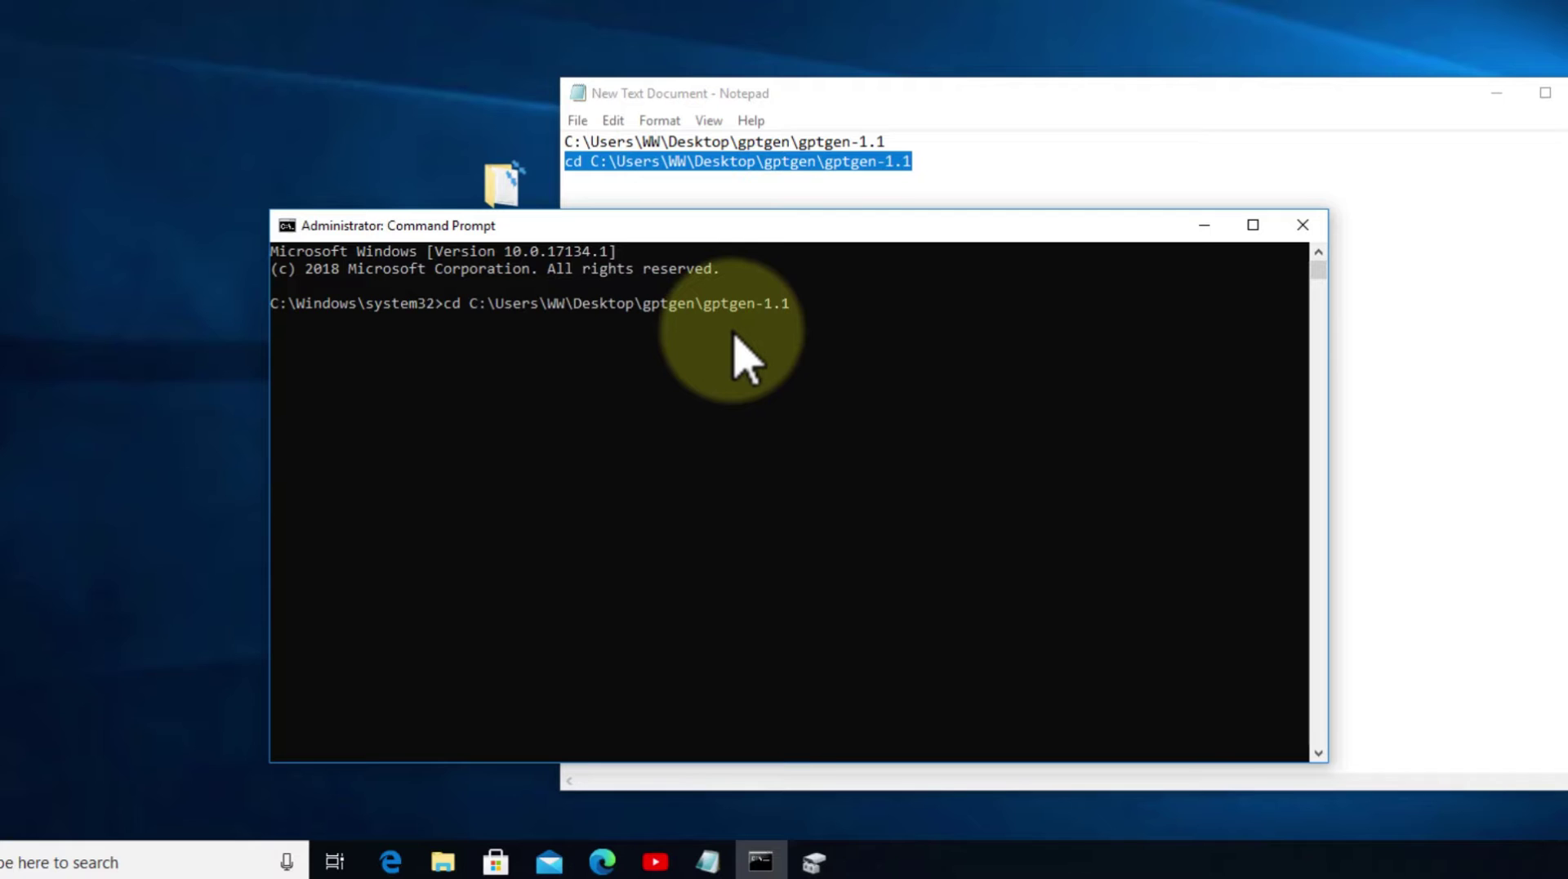
{"action": "key", "text": "Return"}
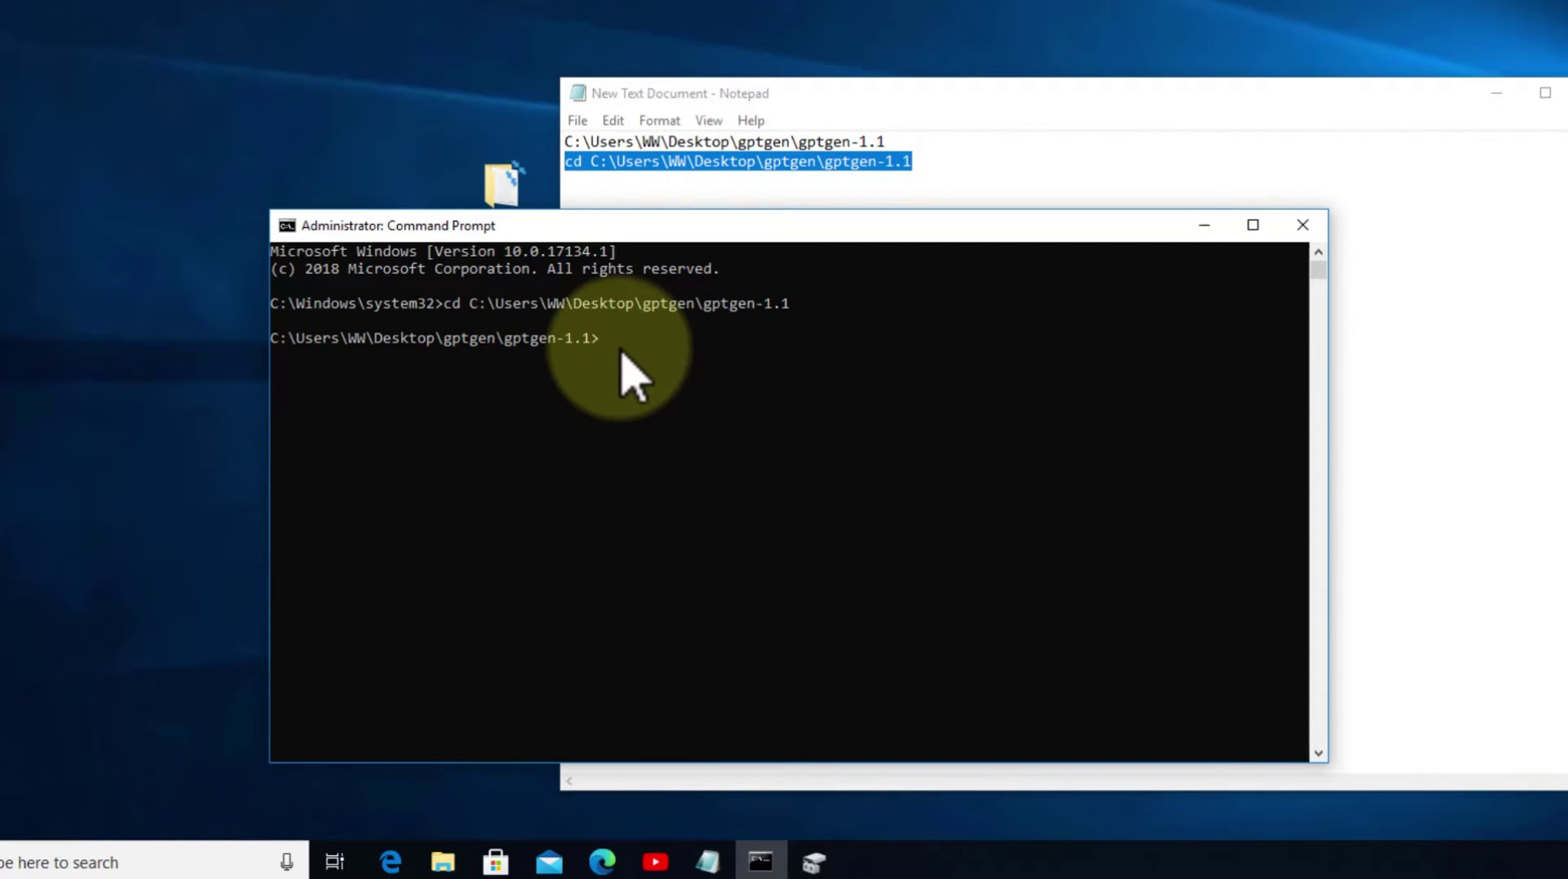
{"action": "left_click", "coordinate": [966, 114]}
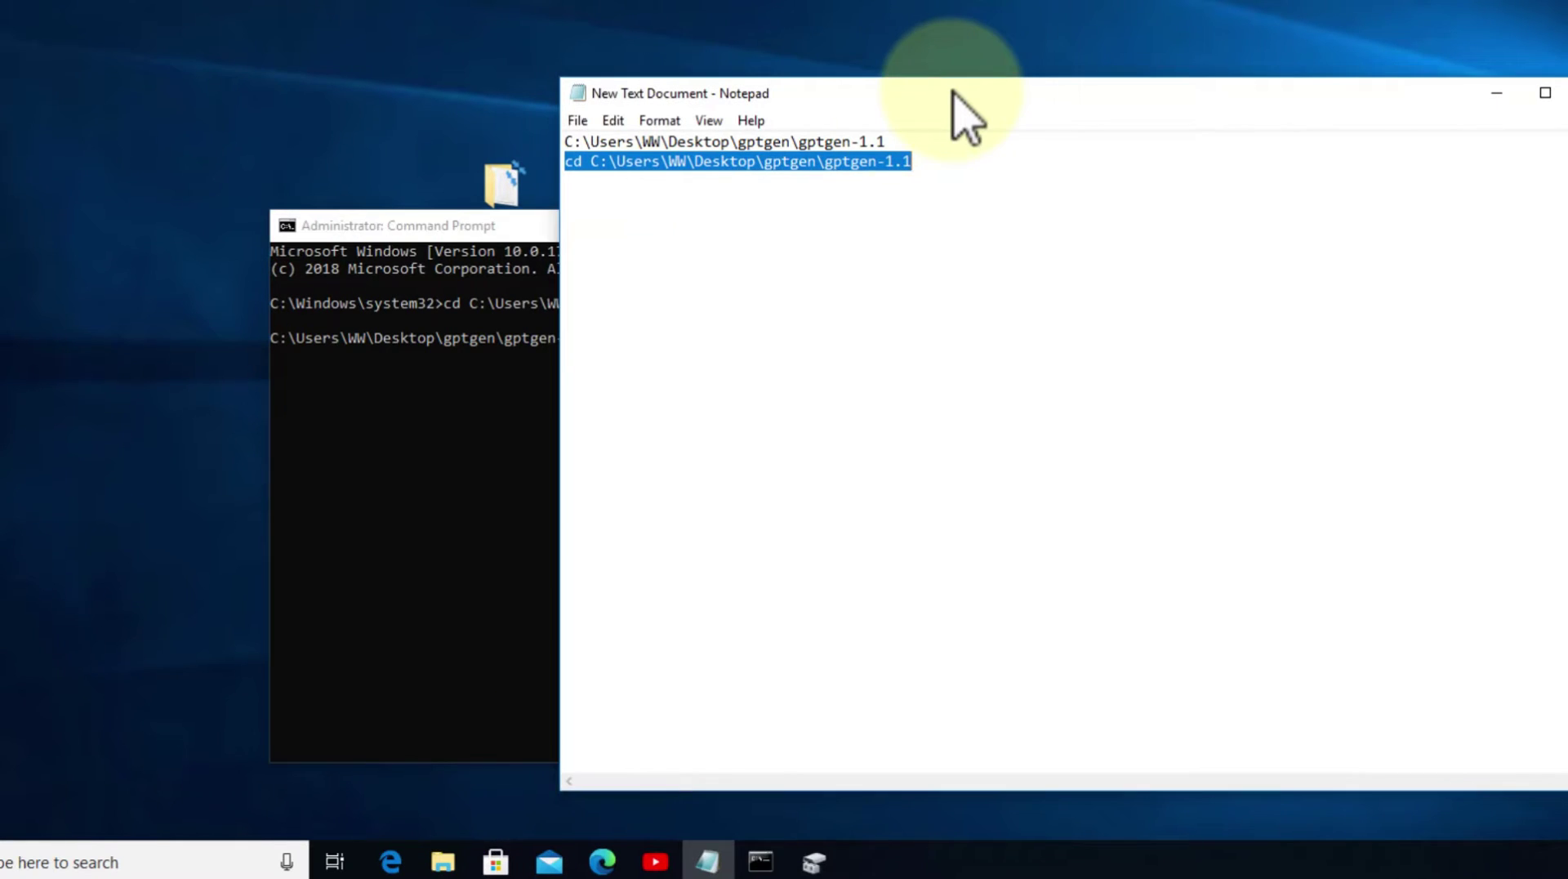
- Copy the gptgen.exe -w physicaldrive1 and physicaldrive0 commands into the notes, selecting the drive 1 line
{"action": "double_click", "coordinate": [513, 186]}
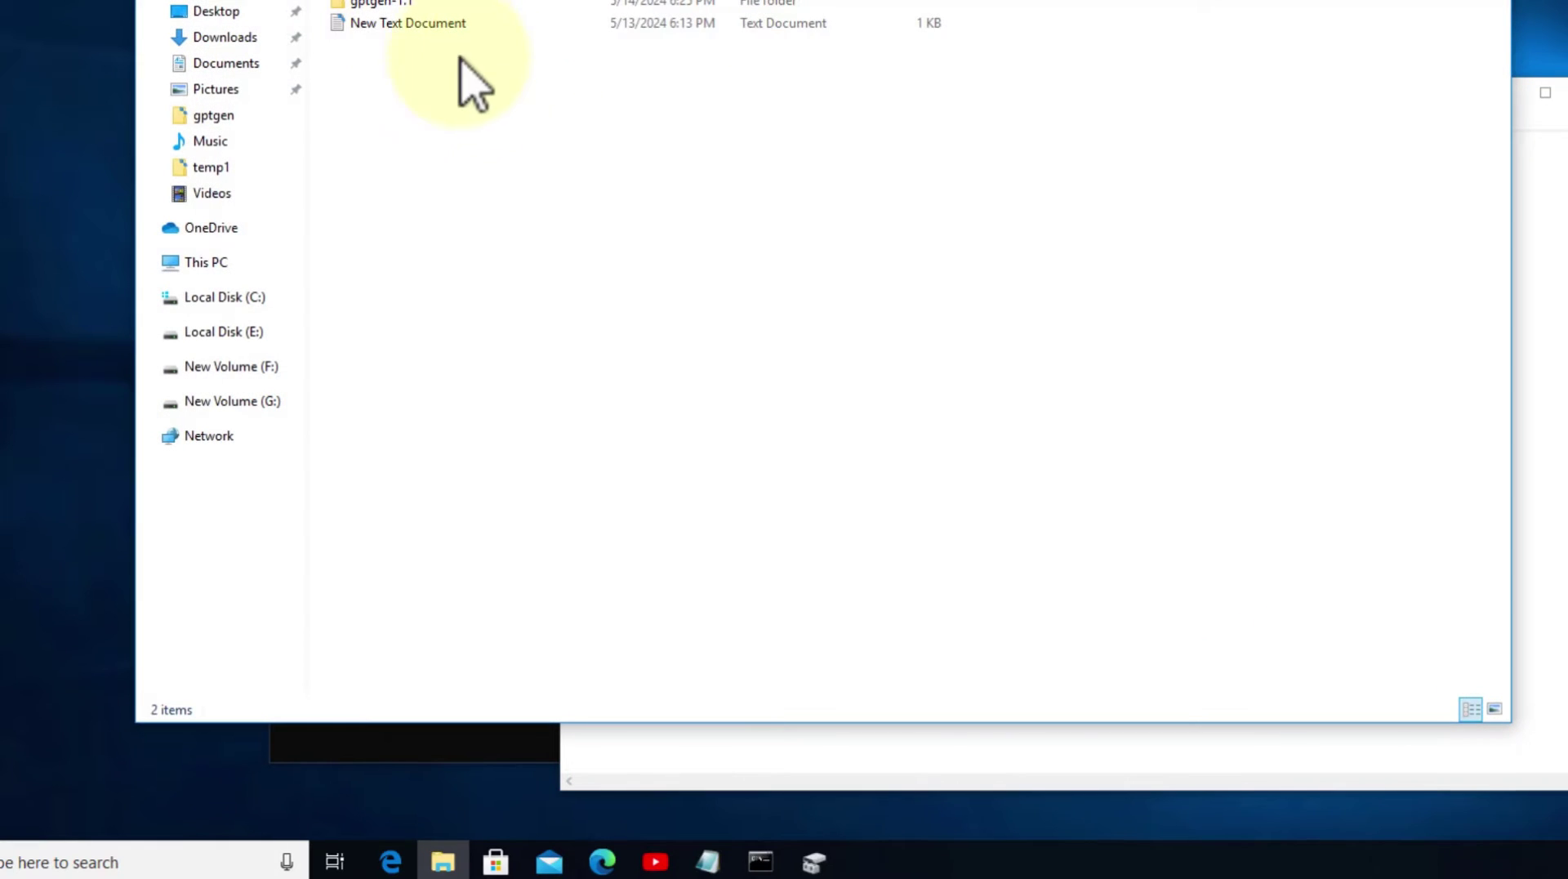
{"action": "double_click", "coordinate": [421, 25]}
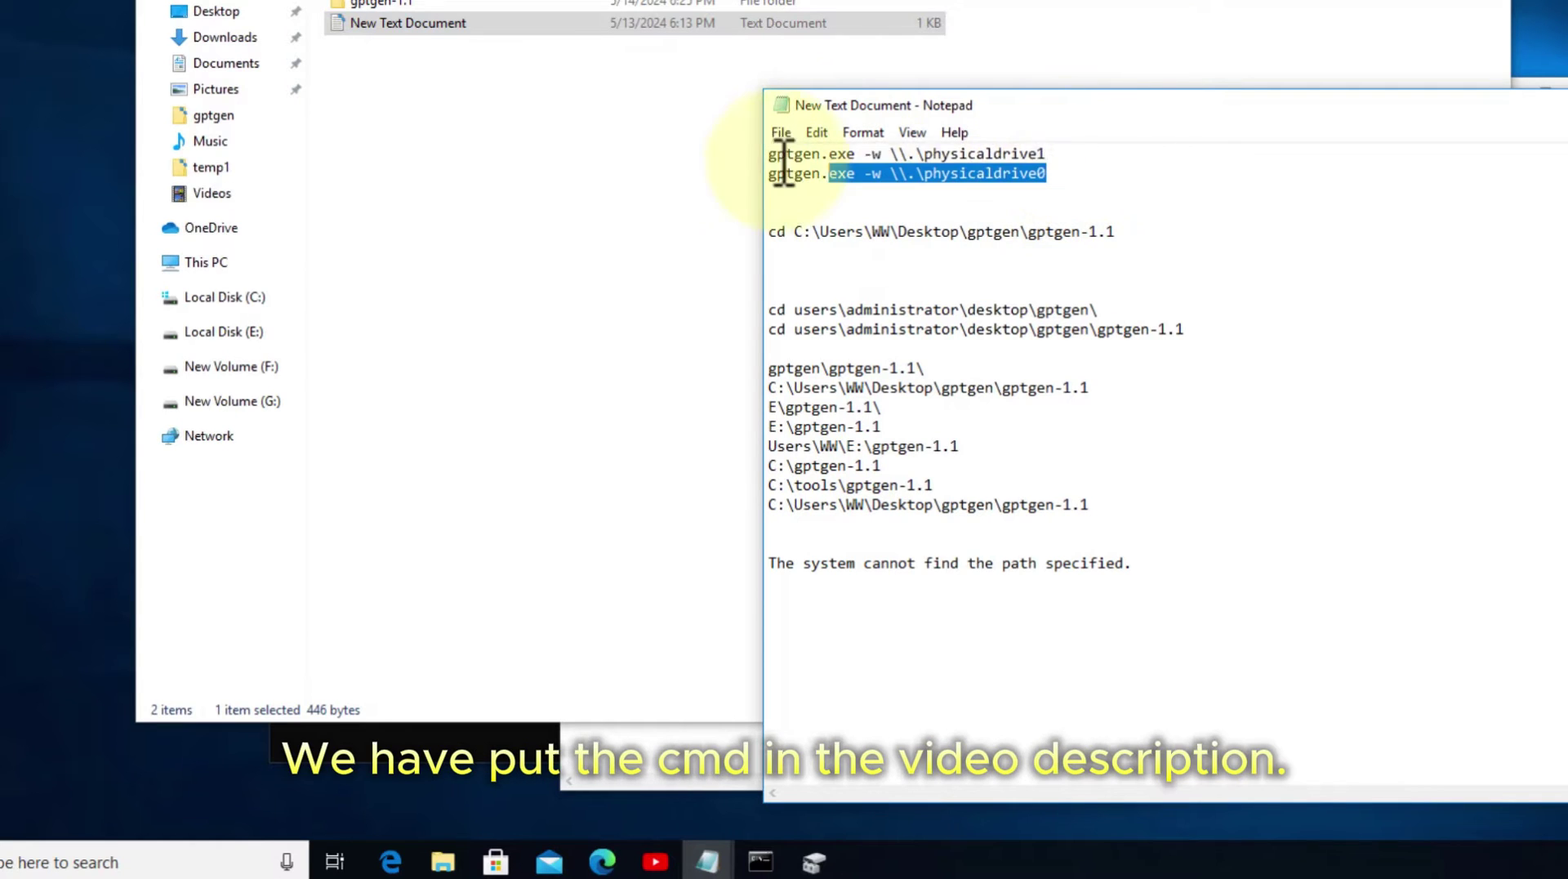
{"action": "left_click_drag", "start_coordinate": [1077, 174], "coordinate": [767, 152]}
{"action": "left_click", "coordinate": [604, 750]}
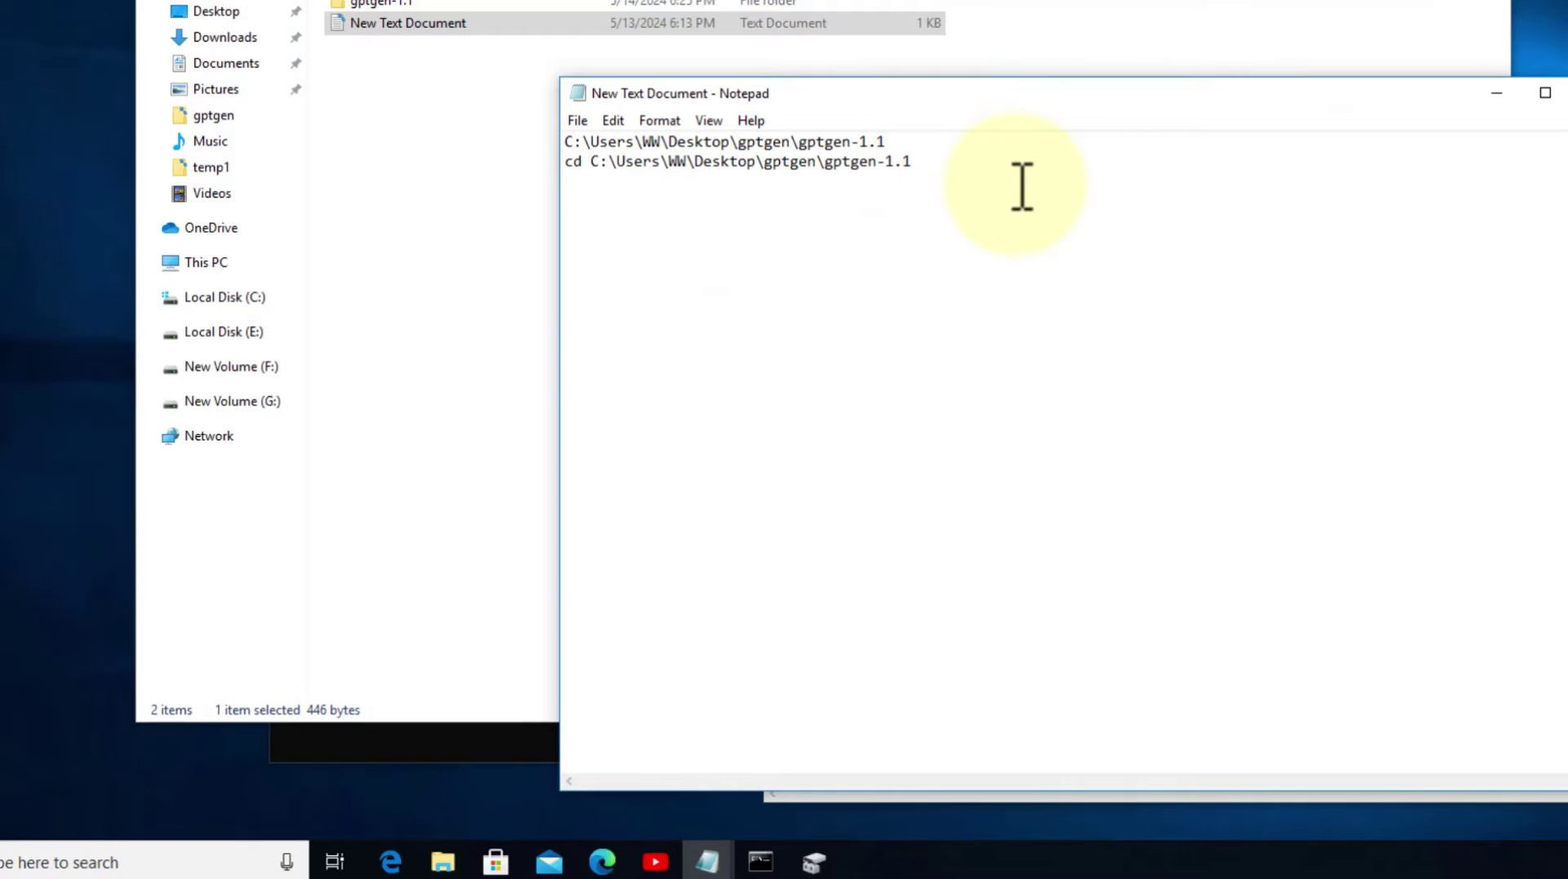
{"action": "type", "text": "gptgen.exe -w \\\\.\\physicaldrive1 gptgen.exe -w \\\\.\\physicaldrive0"}
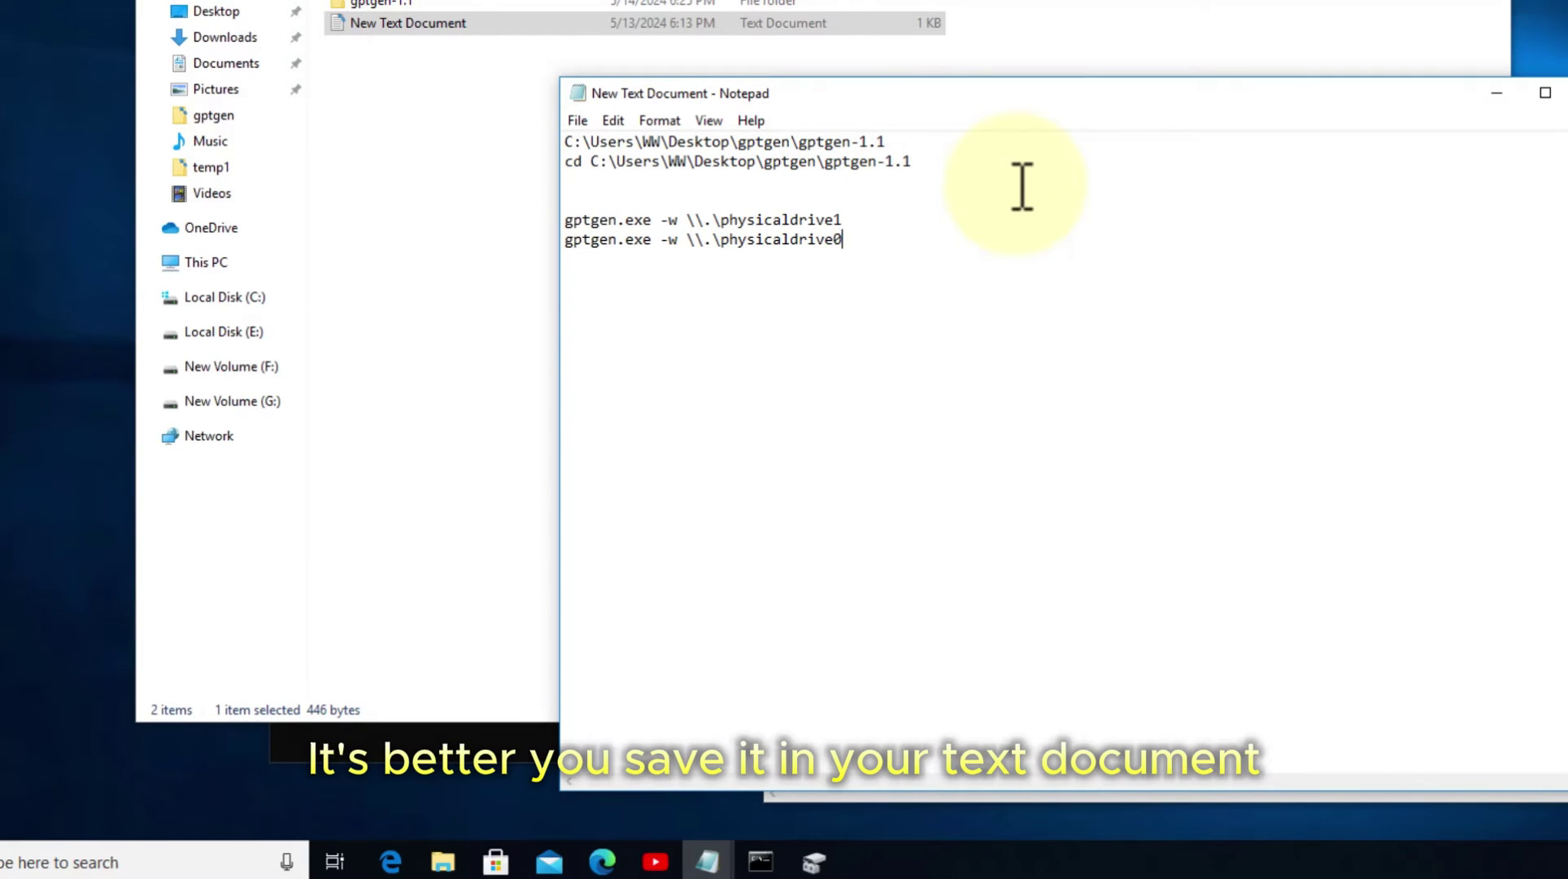
{"action": "left_click_drag", "start_coordinate": [845, 219], "coordinate": [566, 219]}
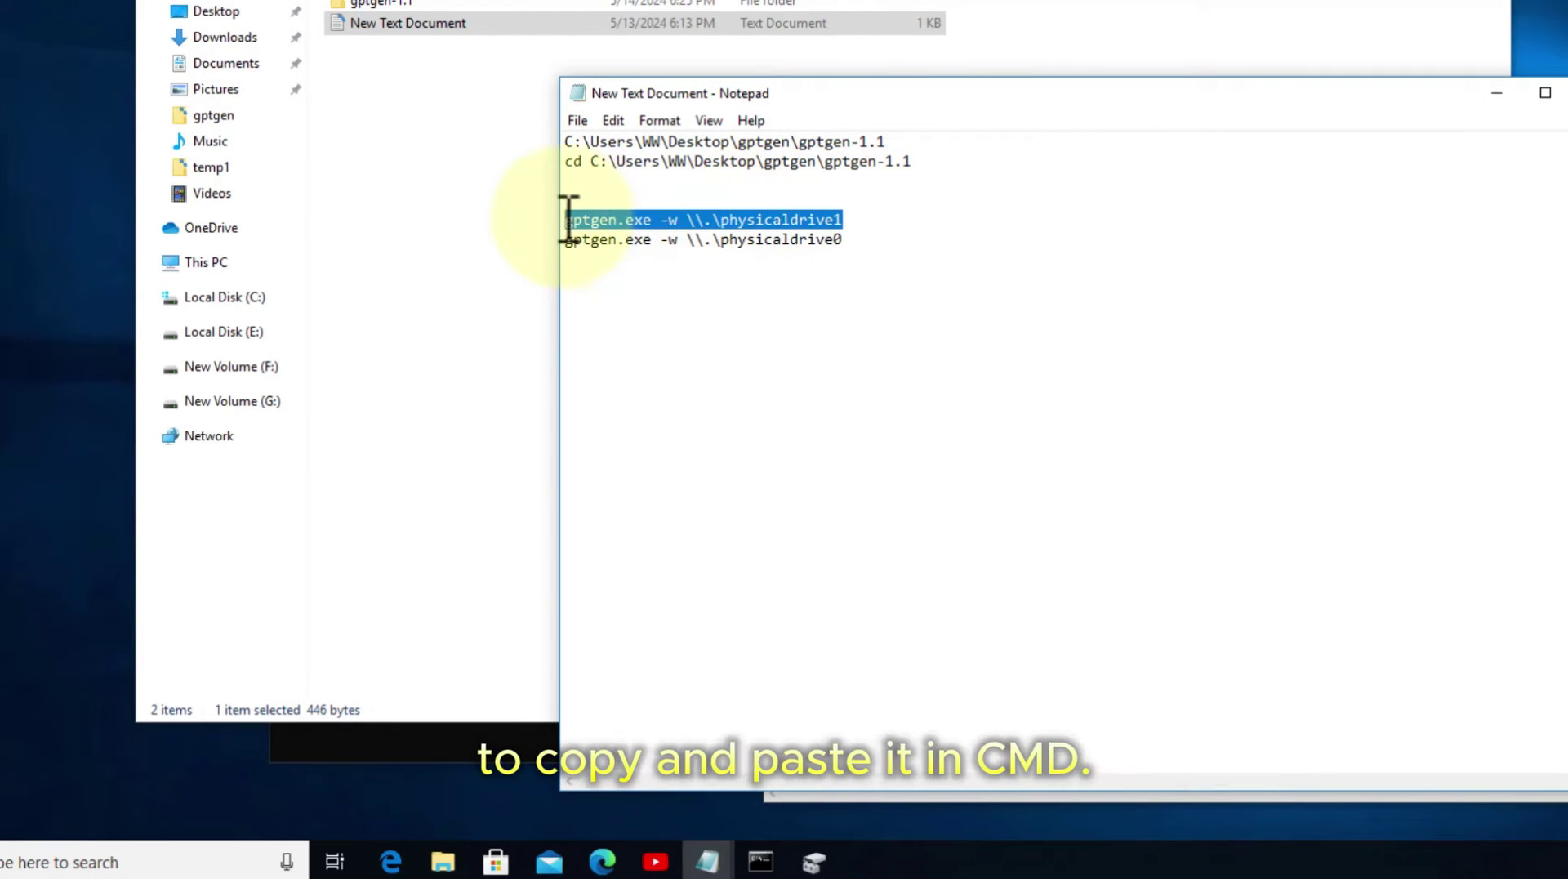
- Run gptgen.exe -w \\.\physicaldrive1 in Command Prompt until it reports Success!
{"action": "left_click", "coordinate": [761, 861]}
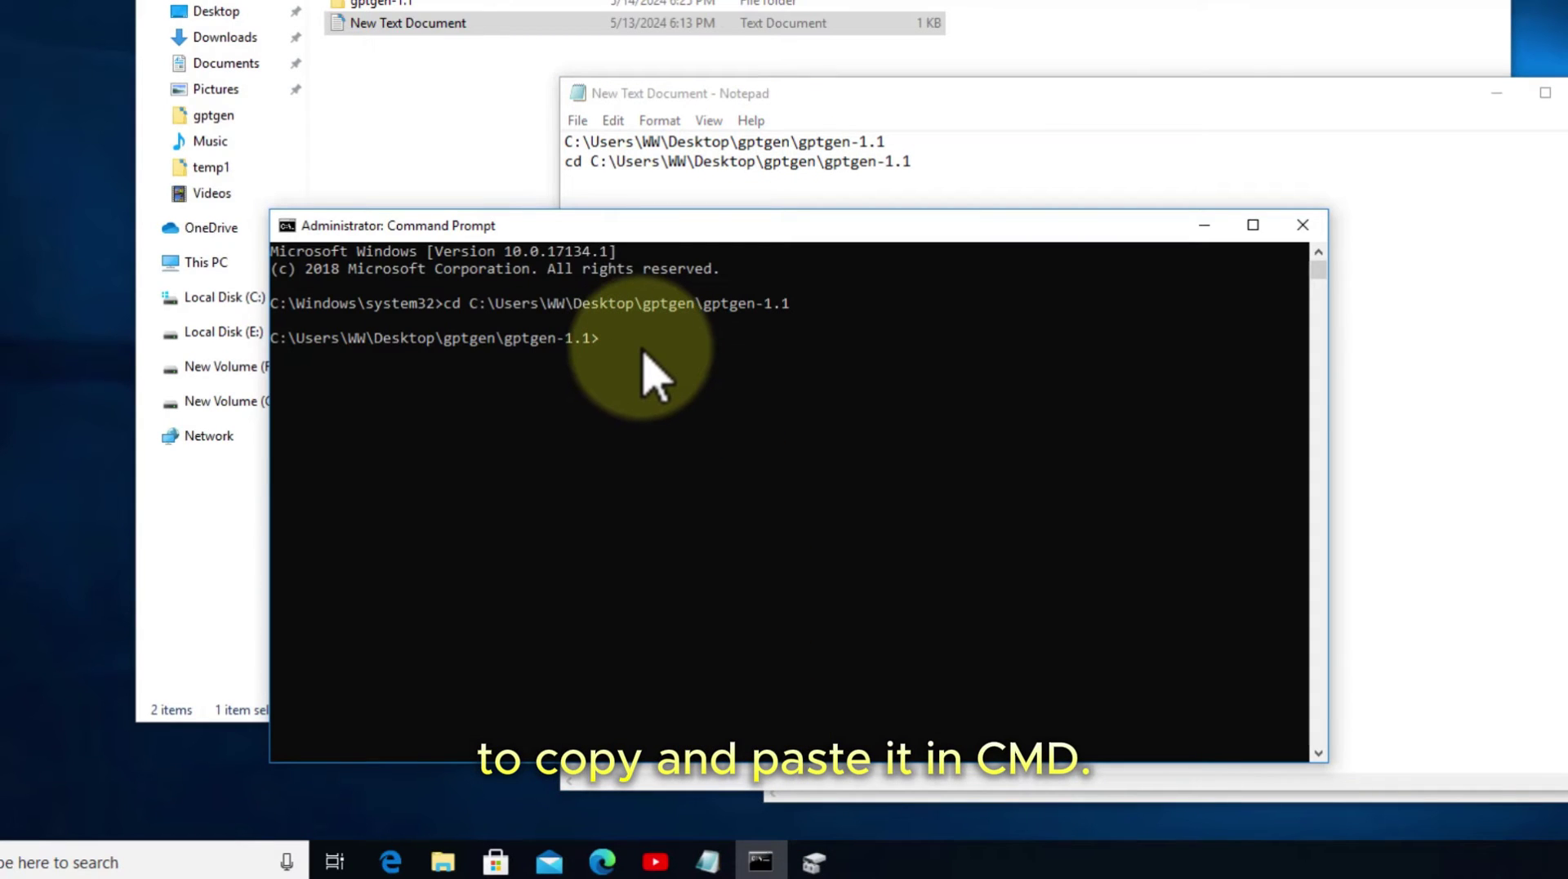
{"action": "key", "text": "Return"}
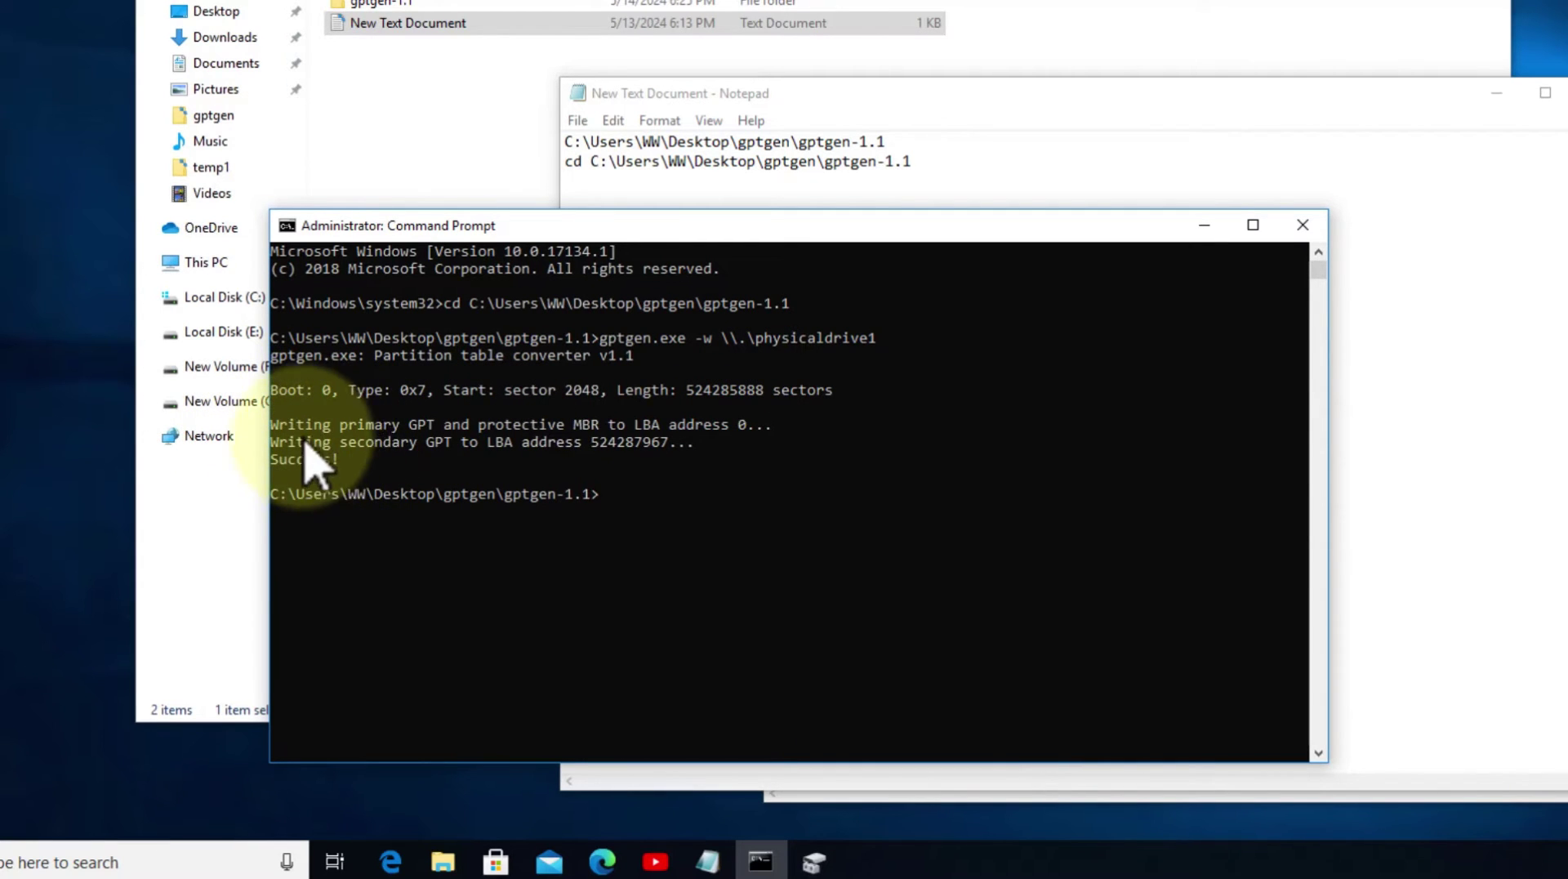
{"action": "left_click", "coordinate": [813, 862]}
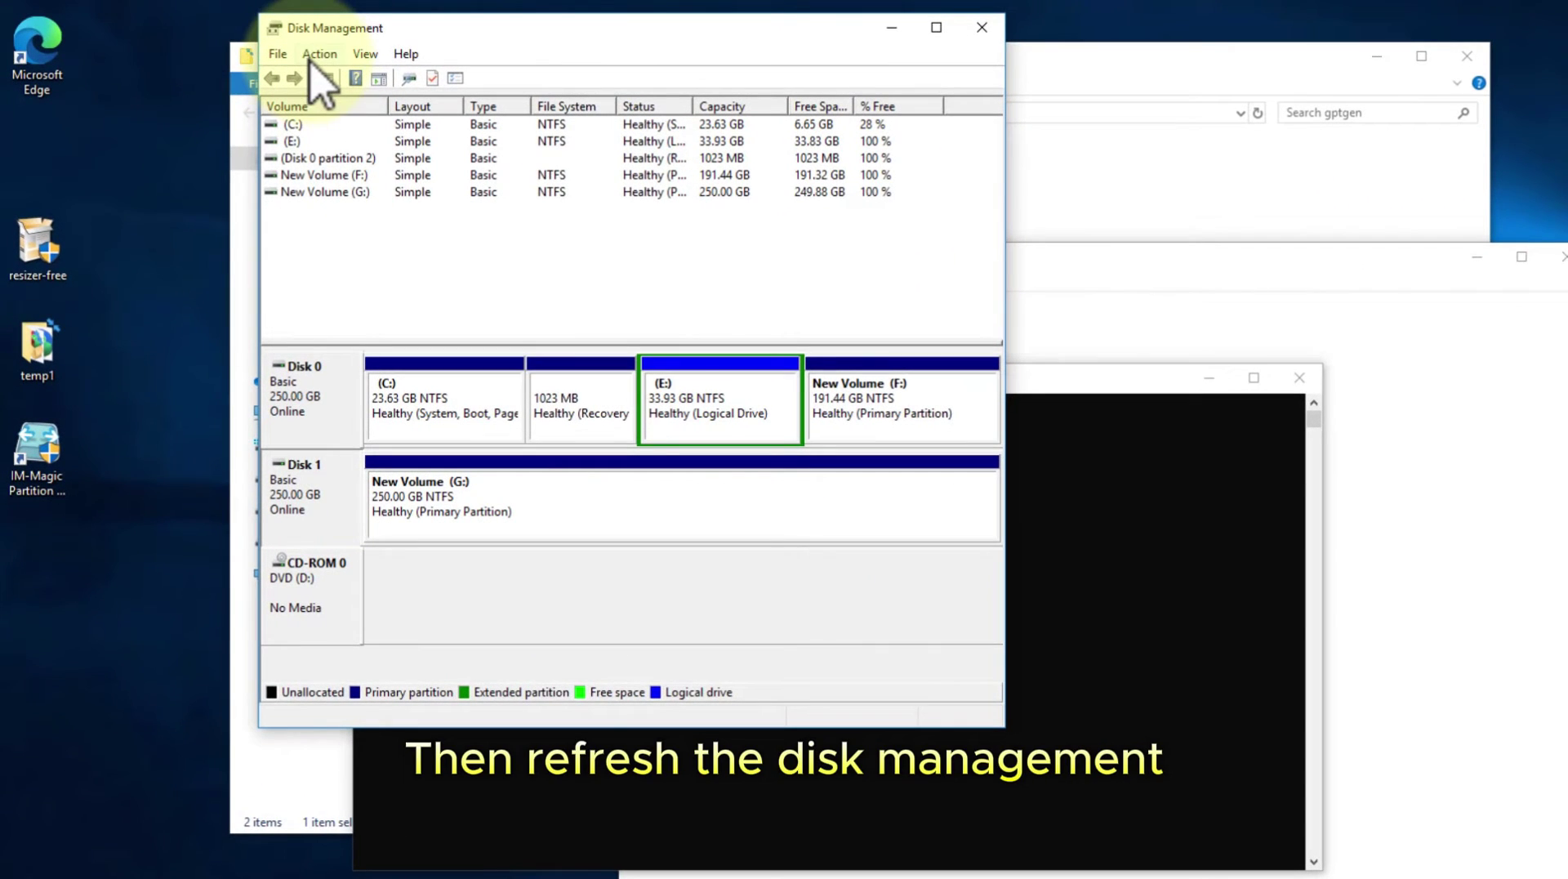
- Refresh Disk Management and verify Disk 1's partition style is now GUID Partition Table (GPT)
{"action": "left_click", "coordinate": [297, 80]}
{"action": "left_click", "coordinate": [315, 106]}
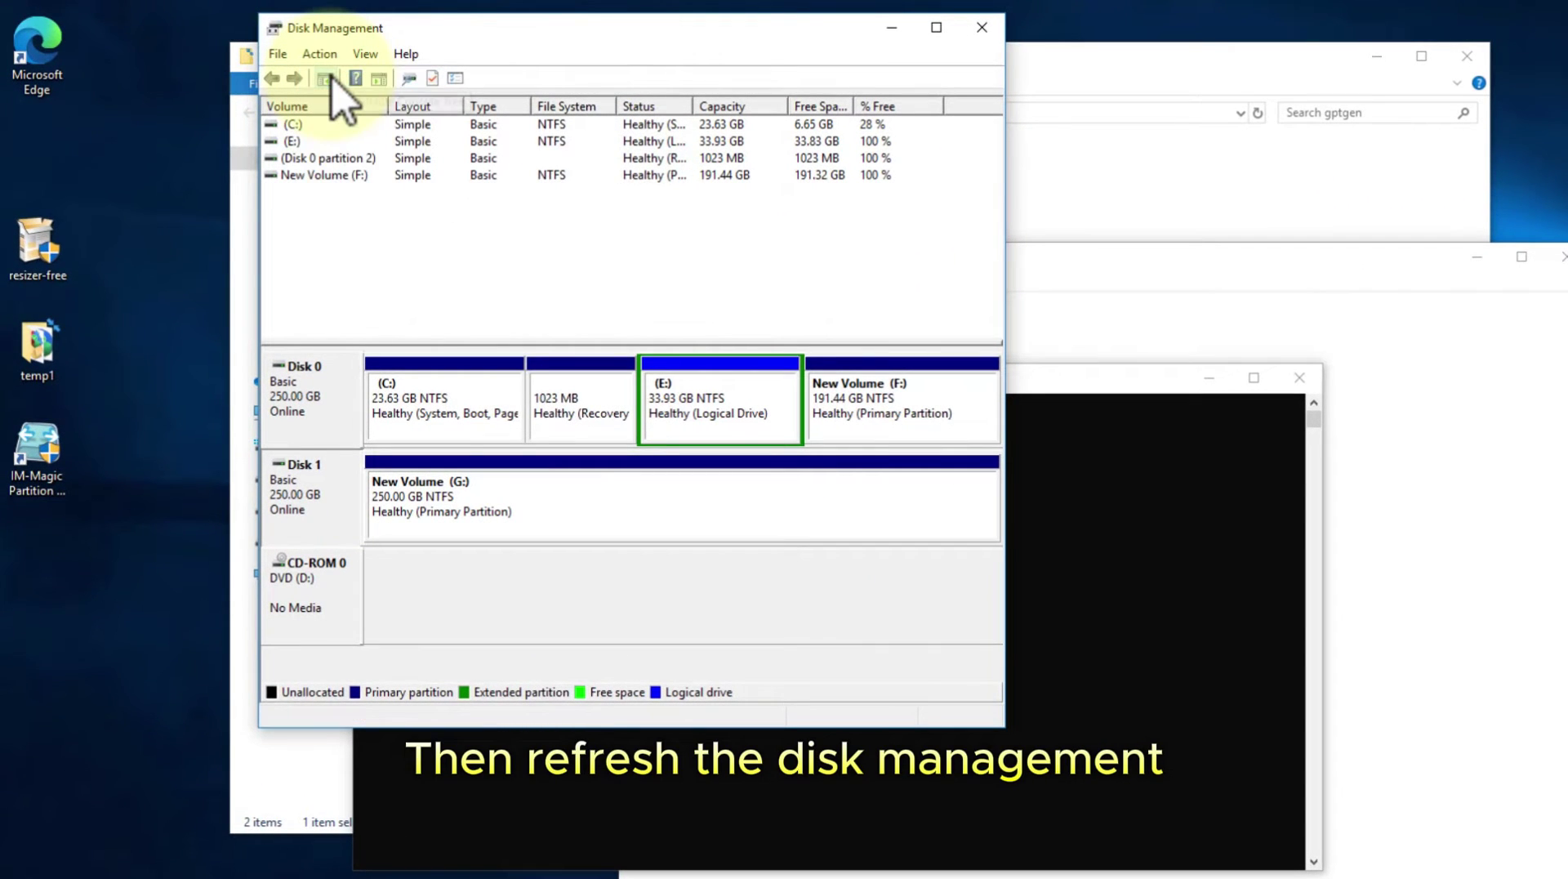
{"action": "right_click", "coordinate": [310, 500]}
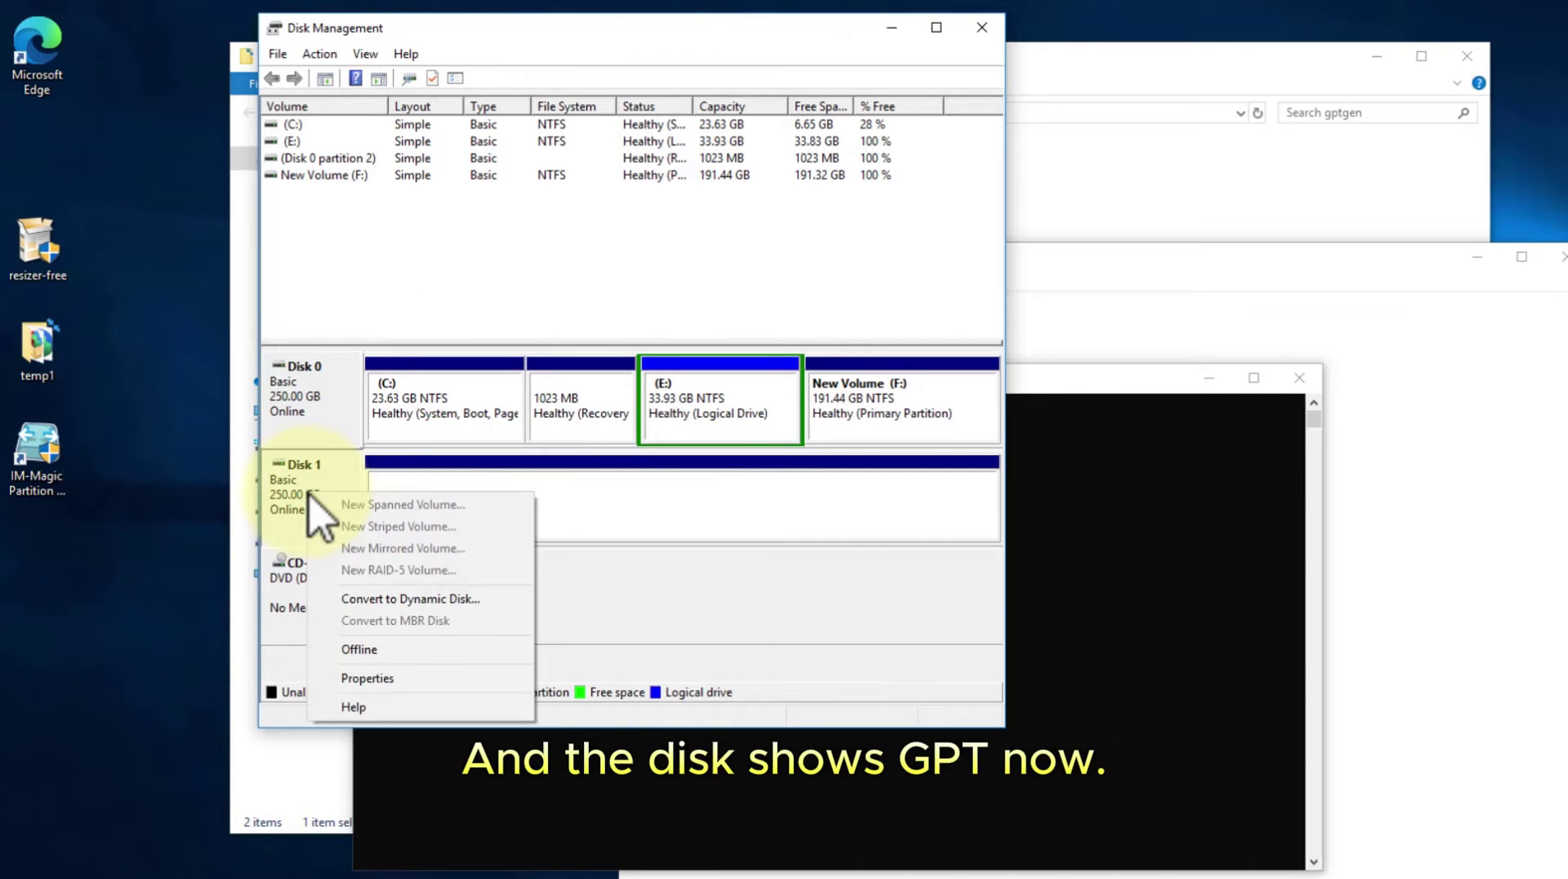
{"action": "left_click", "coordinate": [359, 679]}
{"action": "left_click", "coordinate": [326, 142]}
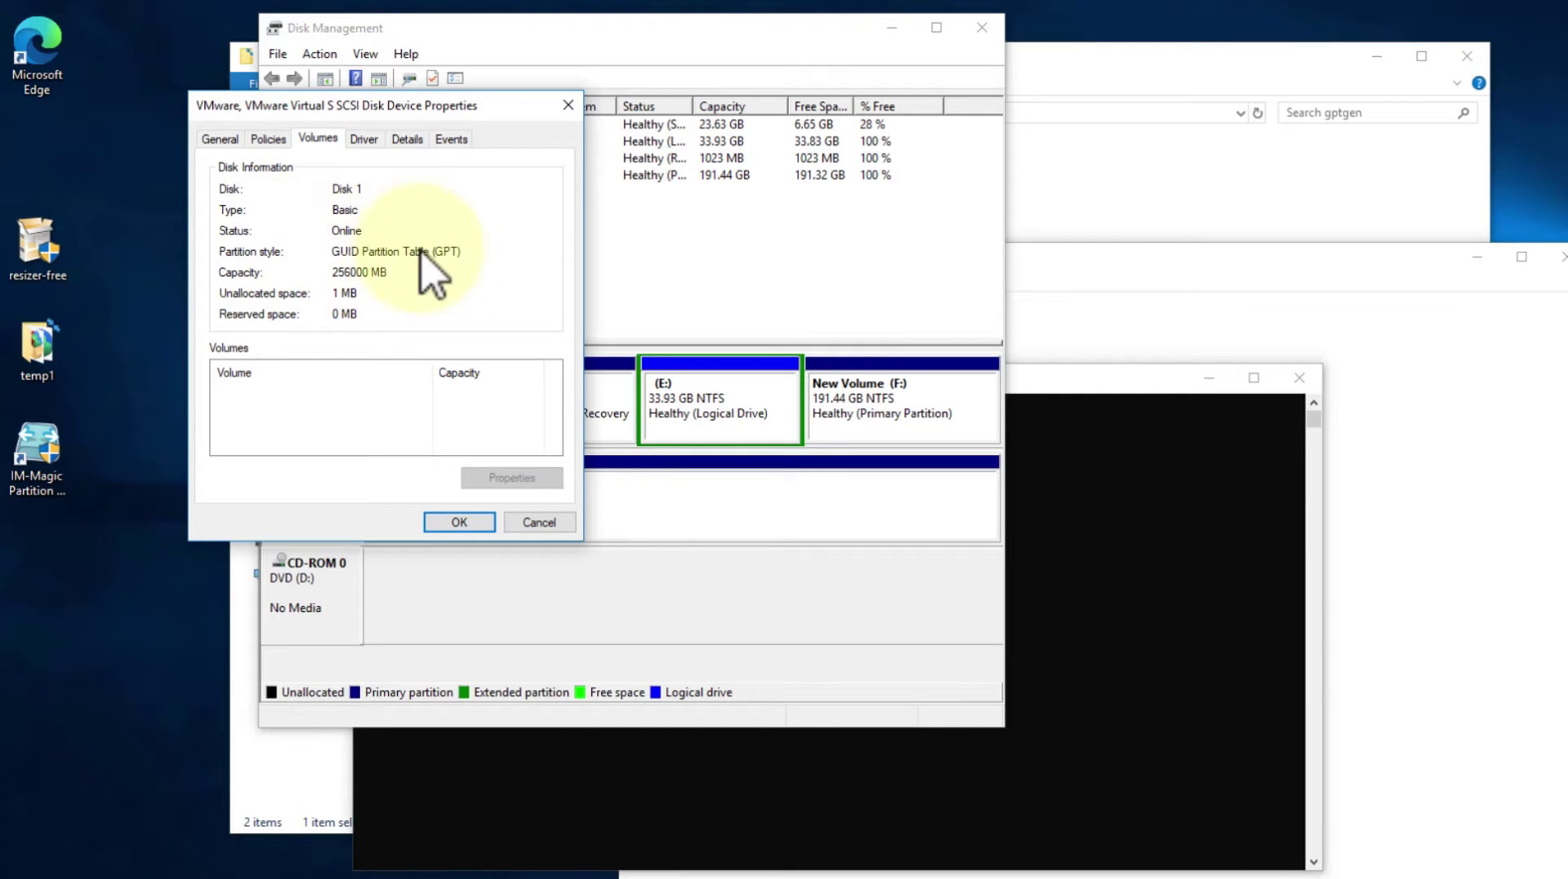
{"action": "left_click", "coordinate": [540, 523]}
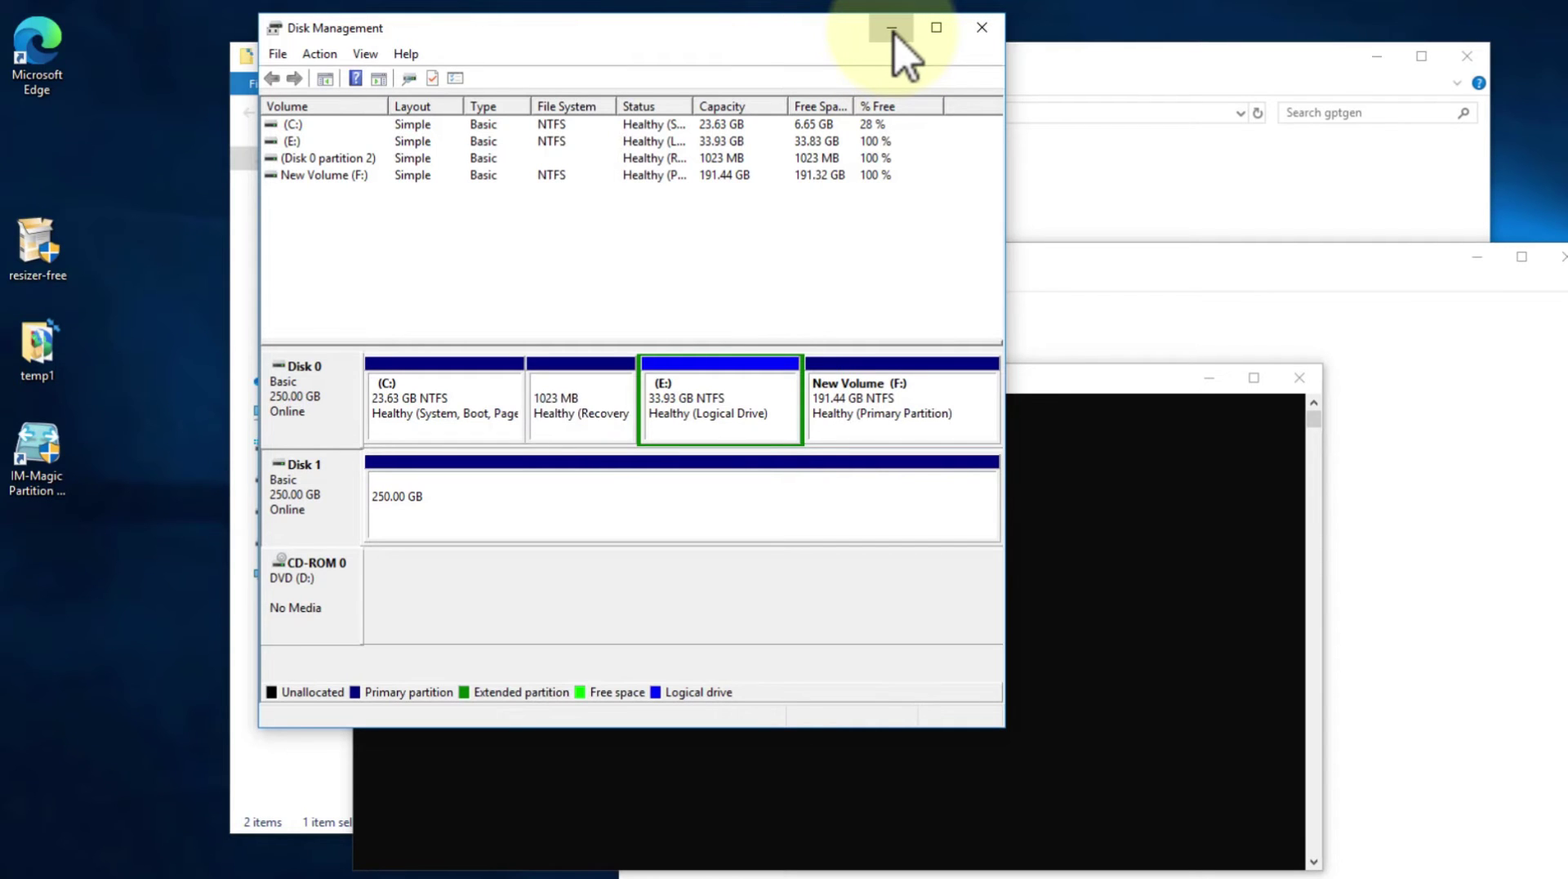
- Launch IM-Magic Partition Resizer from its desktop shortcut
{"action": "left_click", "coordinate": [891, 29]}
{"action": "left_click", "coordinate": [848, 67]}
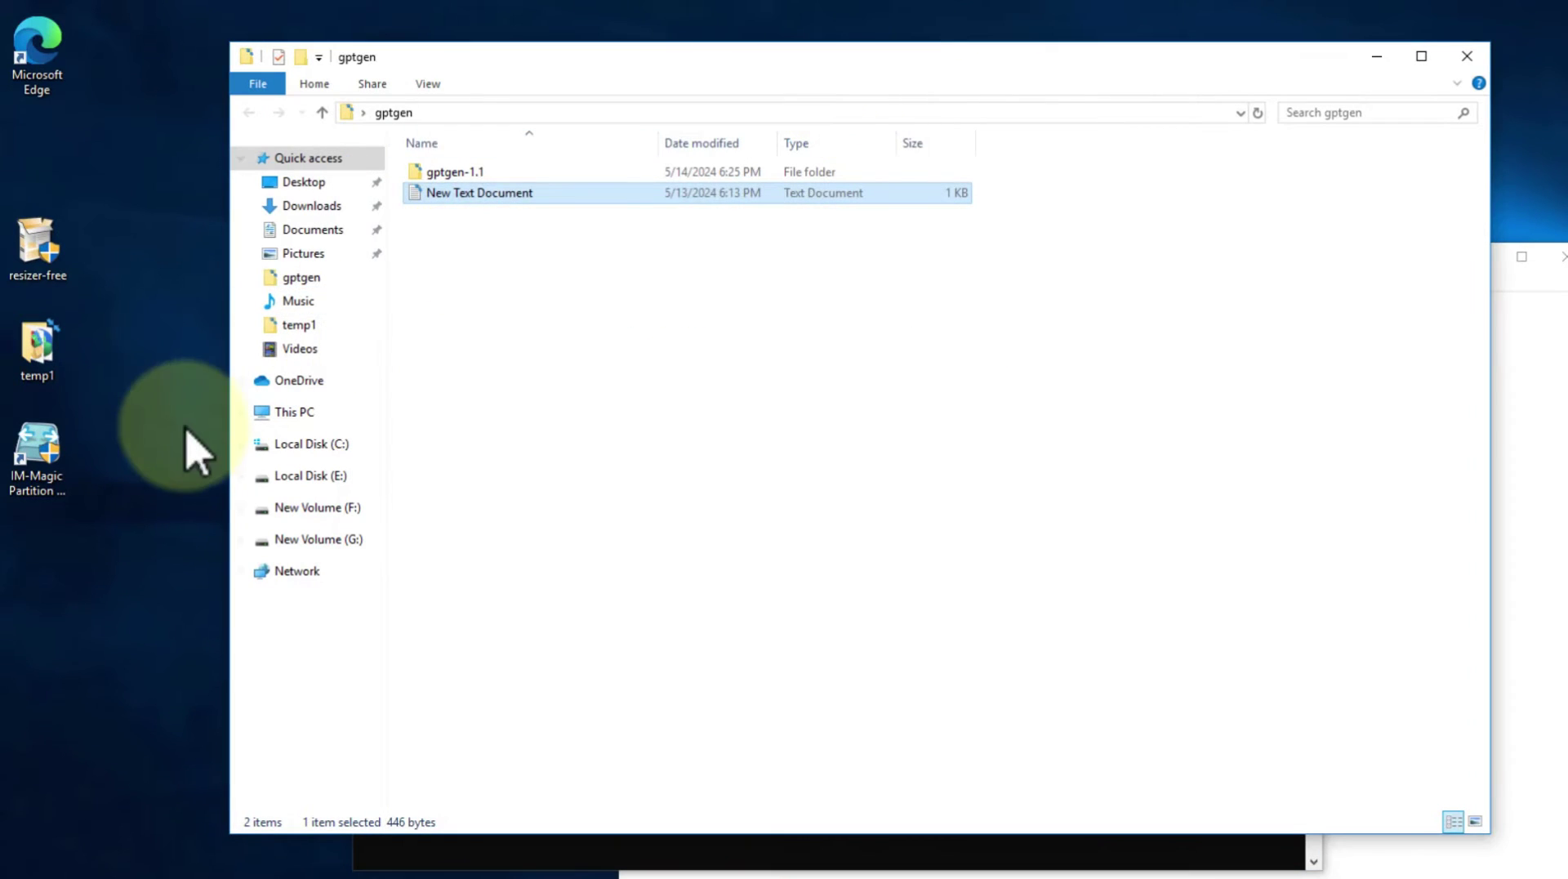
{"action": "left_click", "coordinate": [41, 464]}
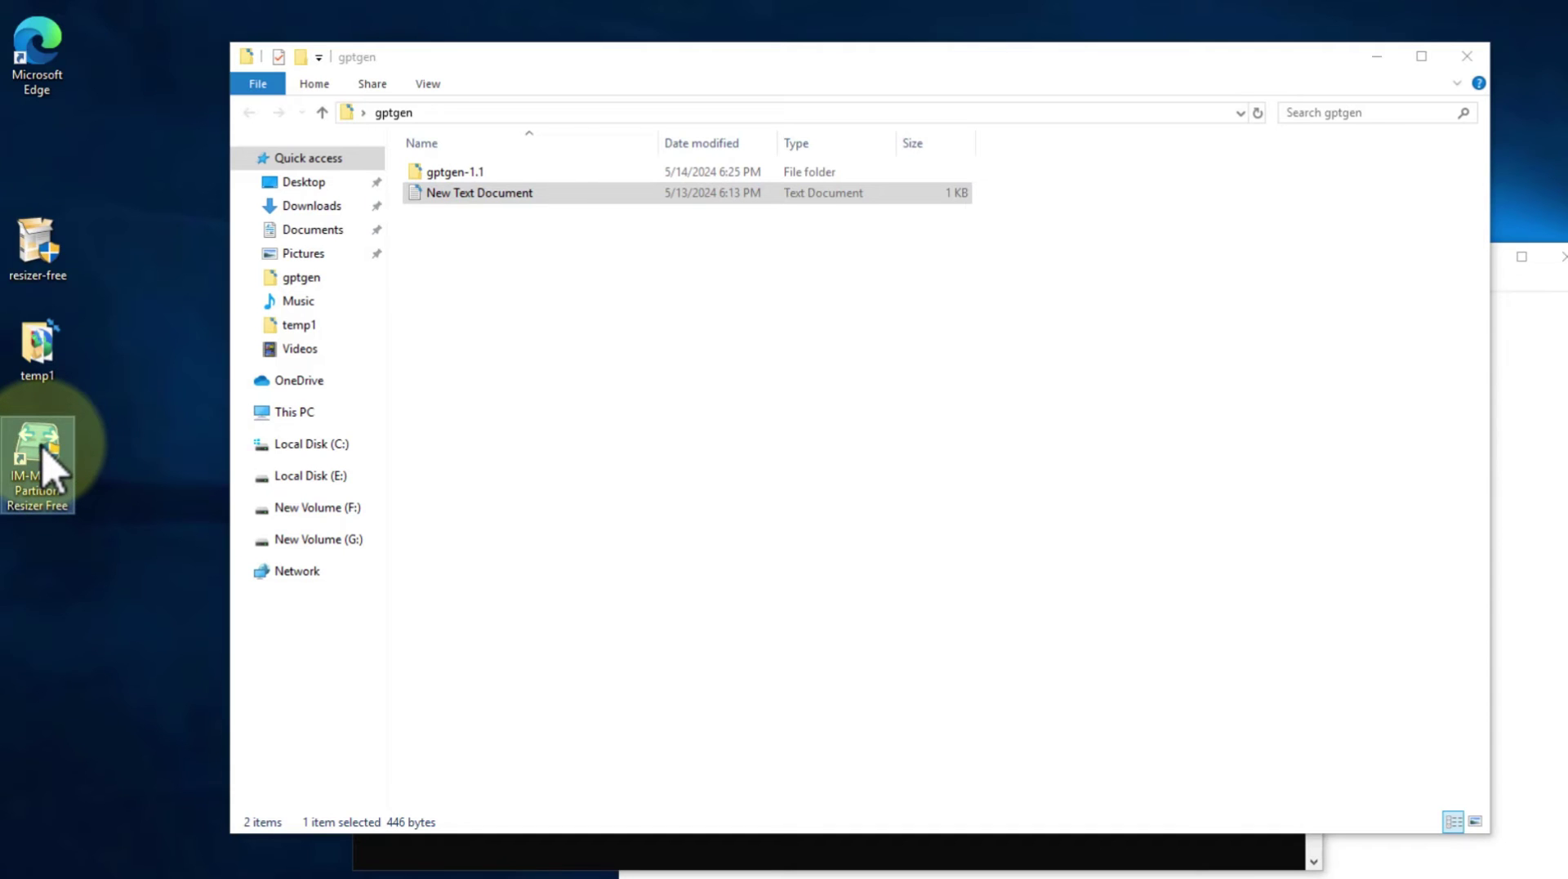
{"action": "double_click", "coordinate": [42, 449]}
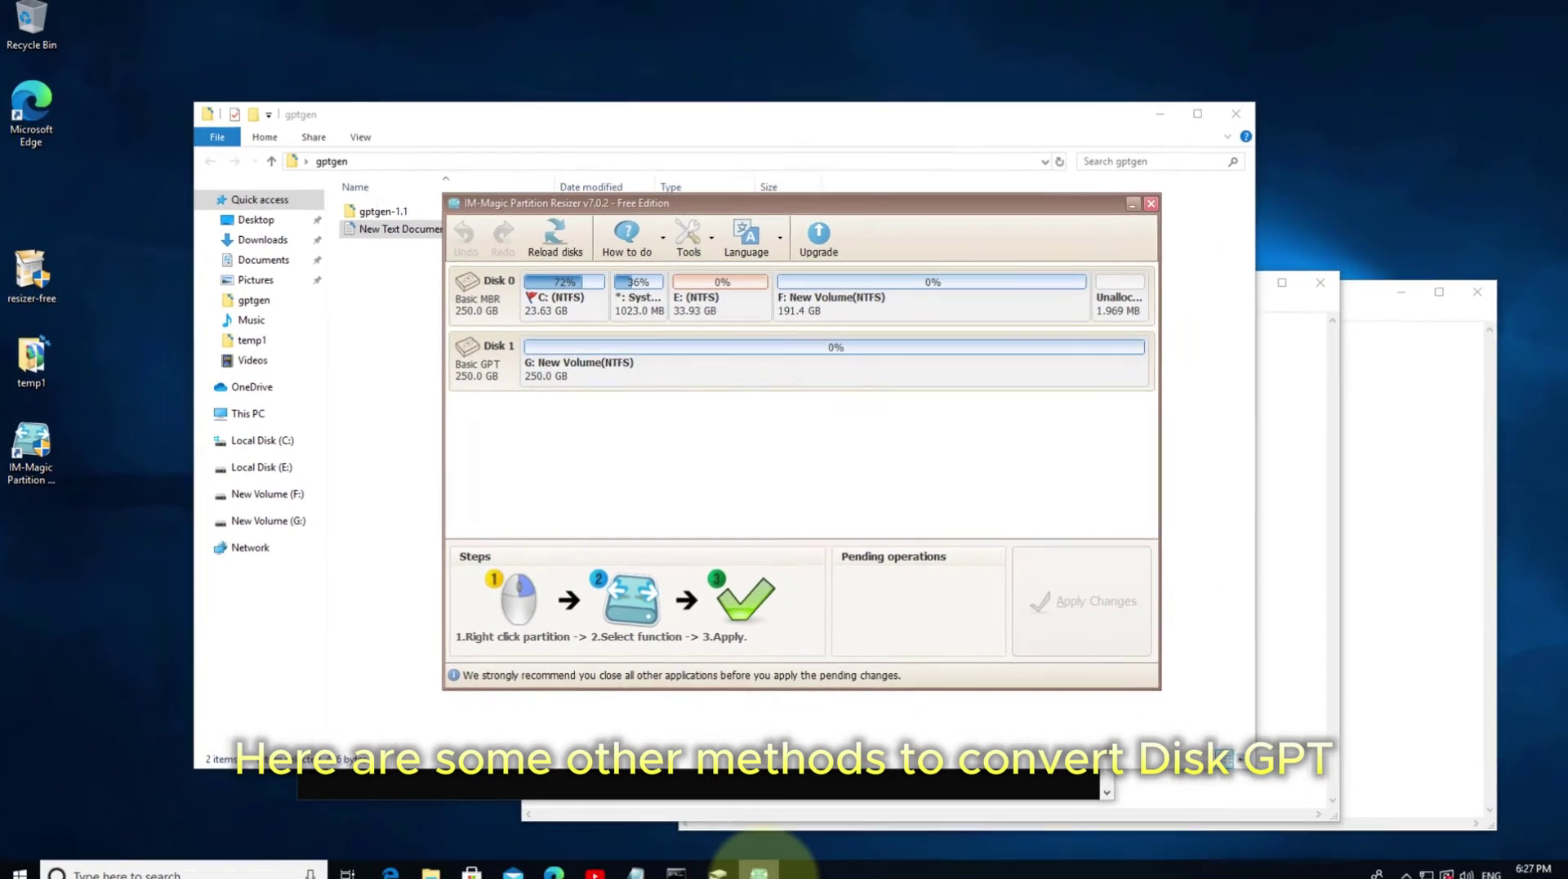
- Check Disk 1's options in the resizer, then return to Disk Management
{"action": "left_click", "coordinate": [739, 865]}
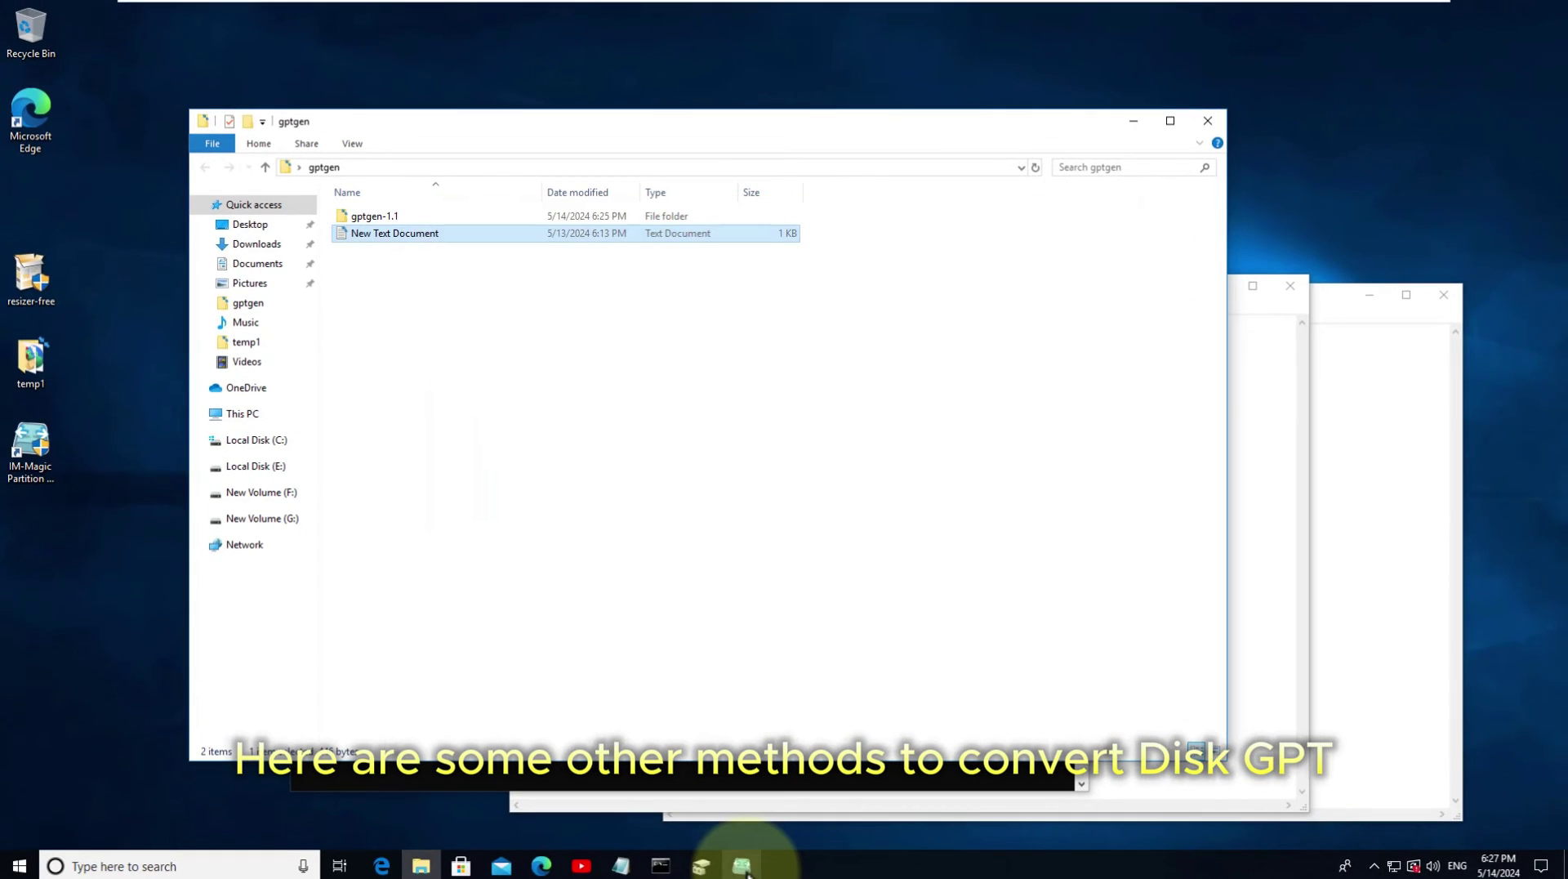
{"action": "left_click", "coordinate": [740, 864]}
{"action": "left_click", "coordinate": [472, 364]}
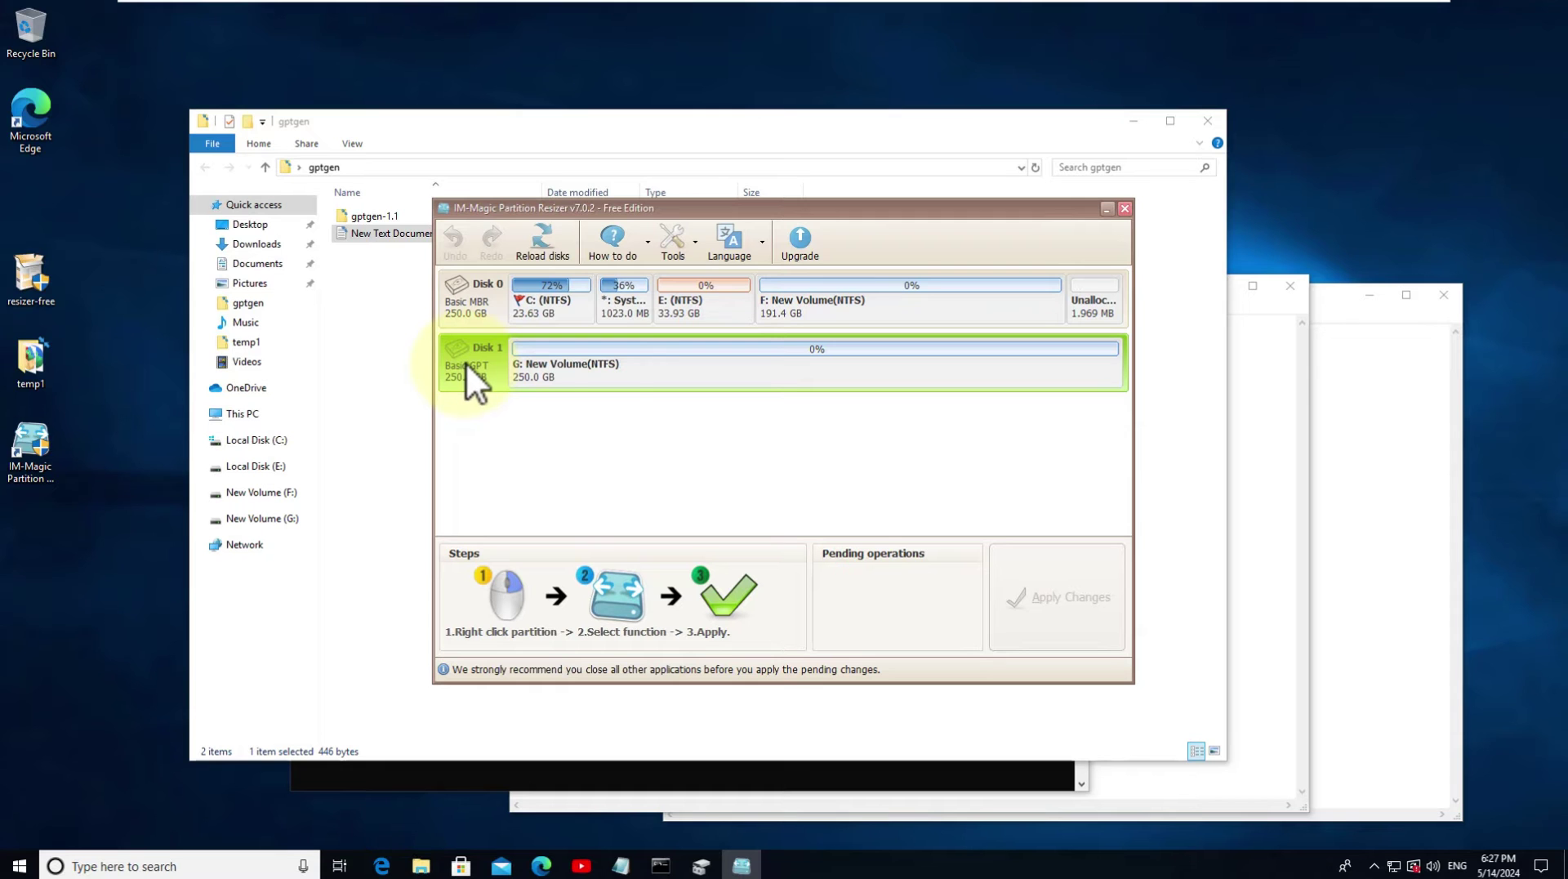
{"action": "right_click", "coordinate": [469, 378]}
{"action": "left_click", "coordinate": [459, 362]}
{"action": "left_click", "coordinate": [700, 870]}
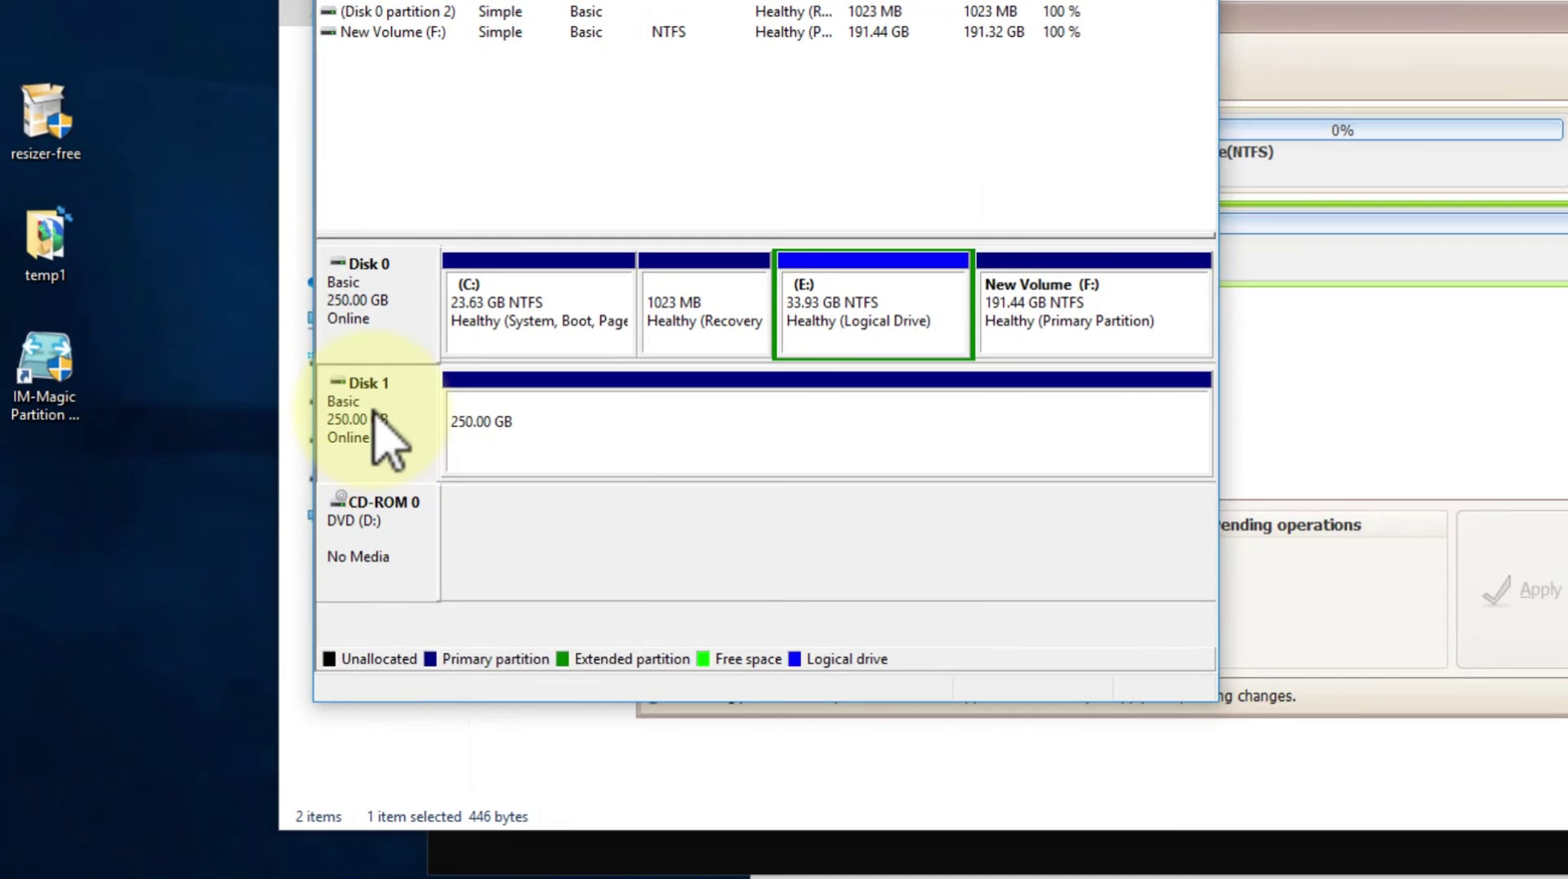
- Delete the volume on Disk 1, leaving it unallocated
{"action": "right_click", "coordinate": [256, 478]}
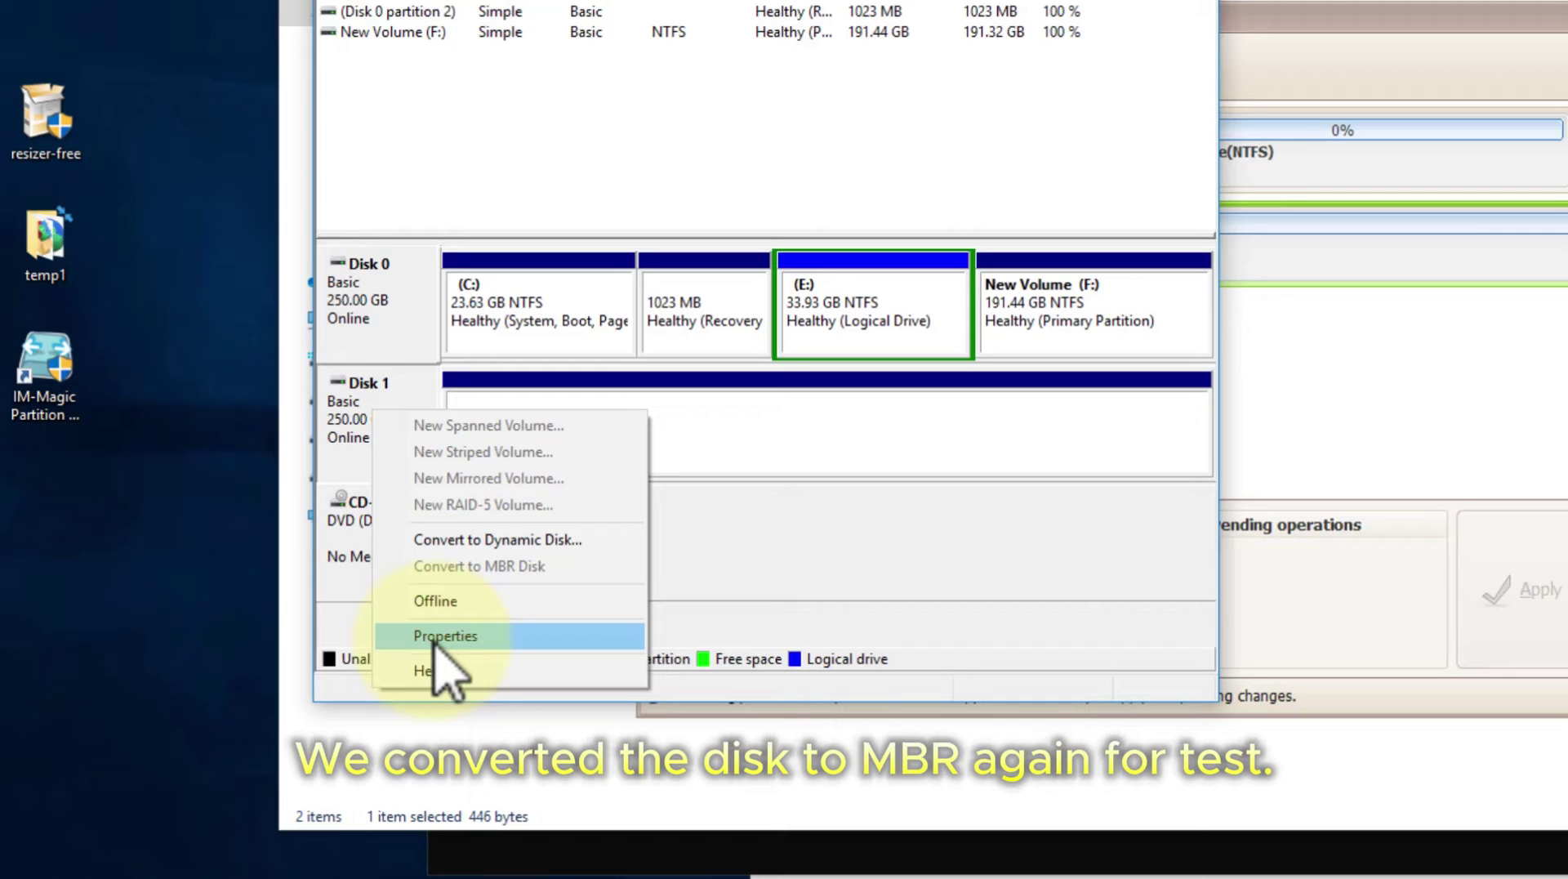
{"action": "left_click", "coordinate": [376, 404]}
{"action": "right_click", "coordinate": [546, 431]}
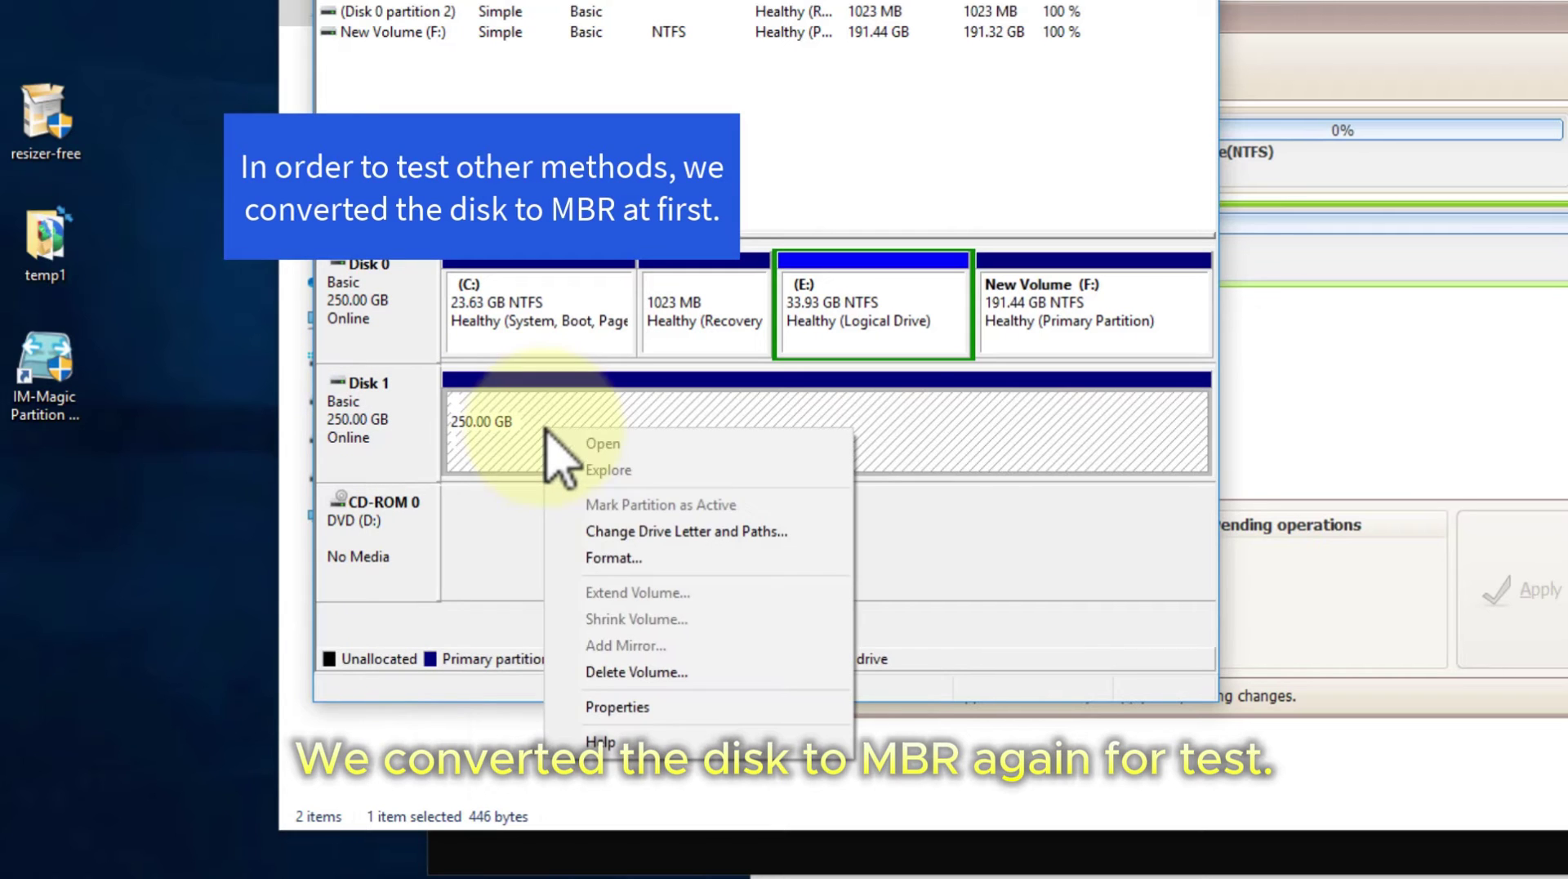
{"action": "left_click", "coordinate": [593, 672]}
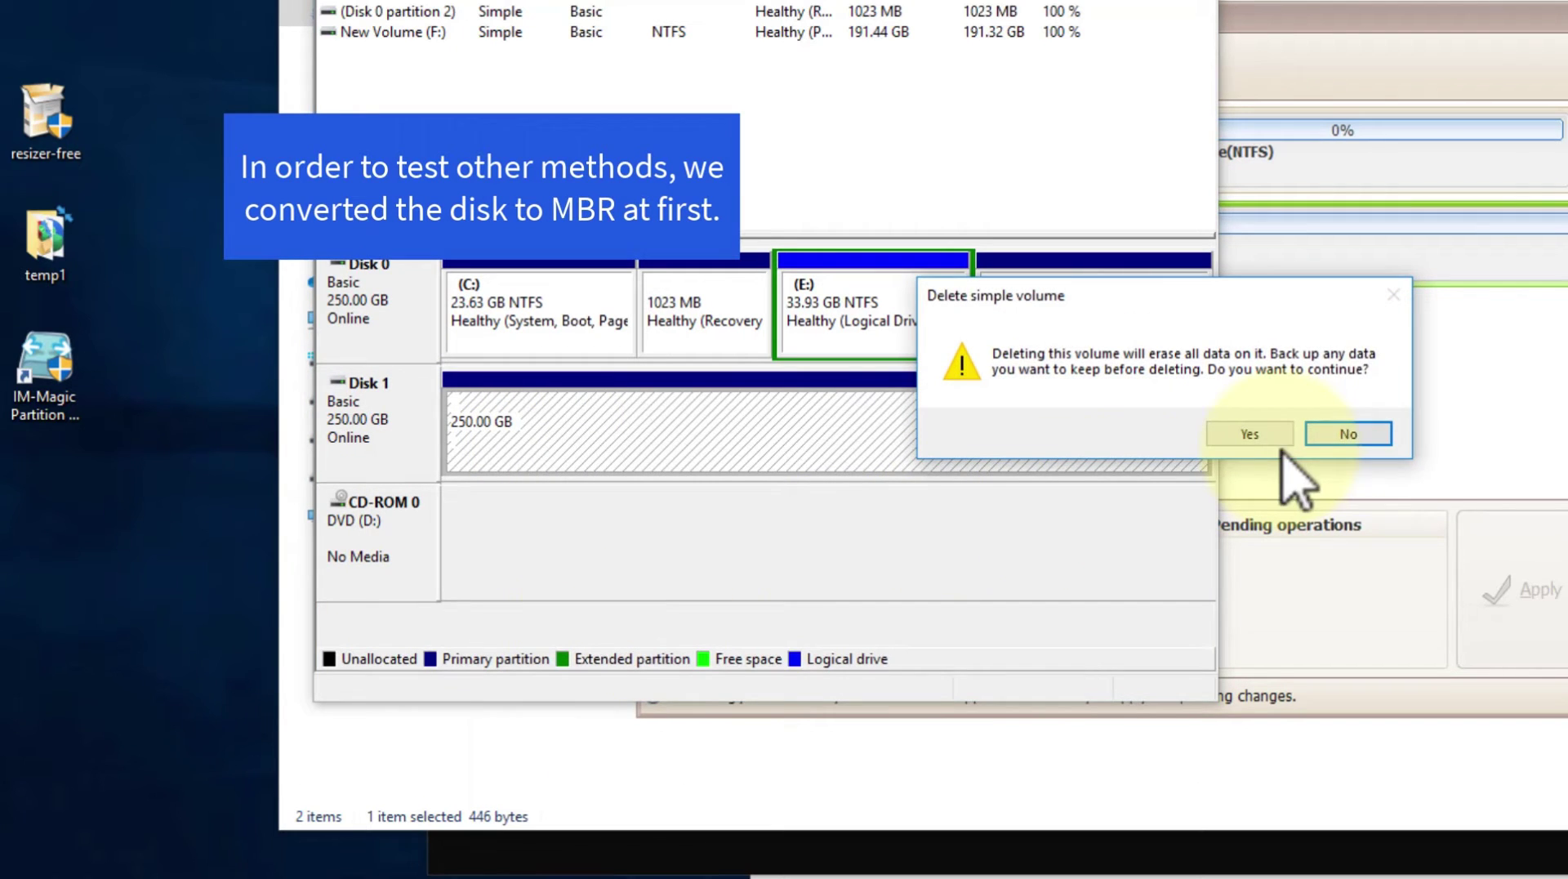
{"action": "left_click", "coordinate": [1250, 433]}
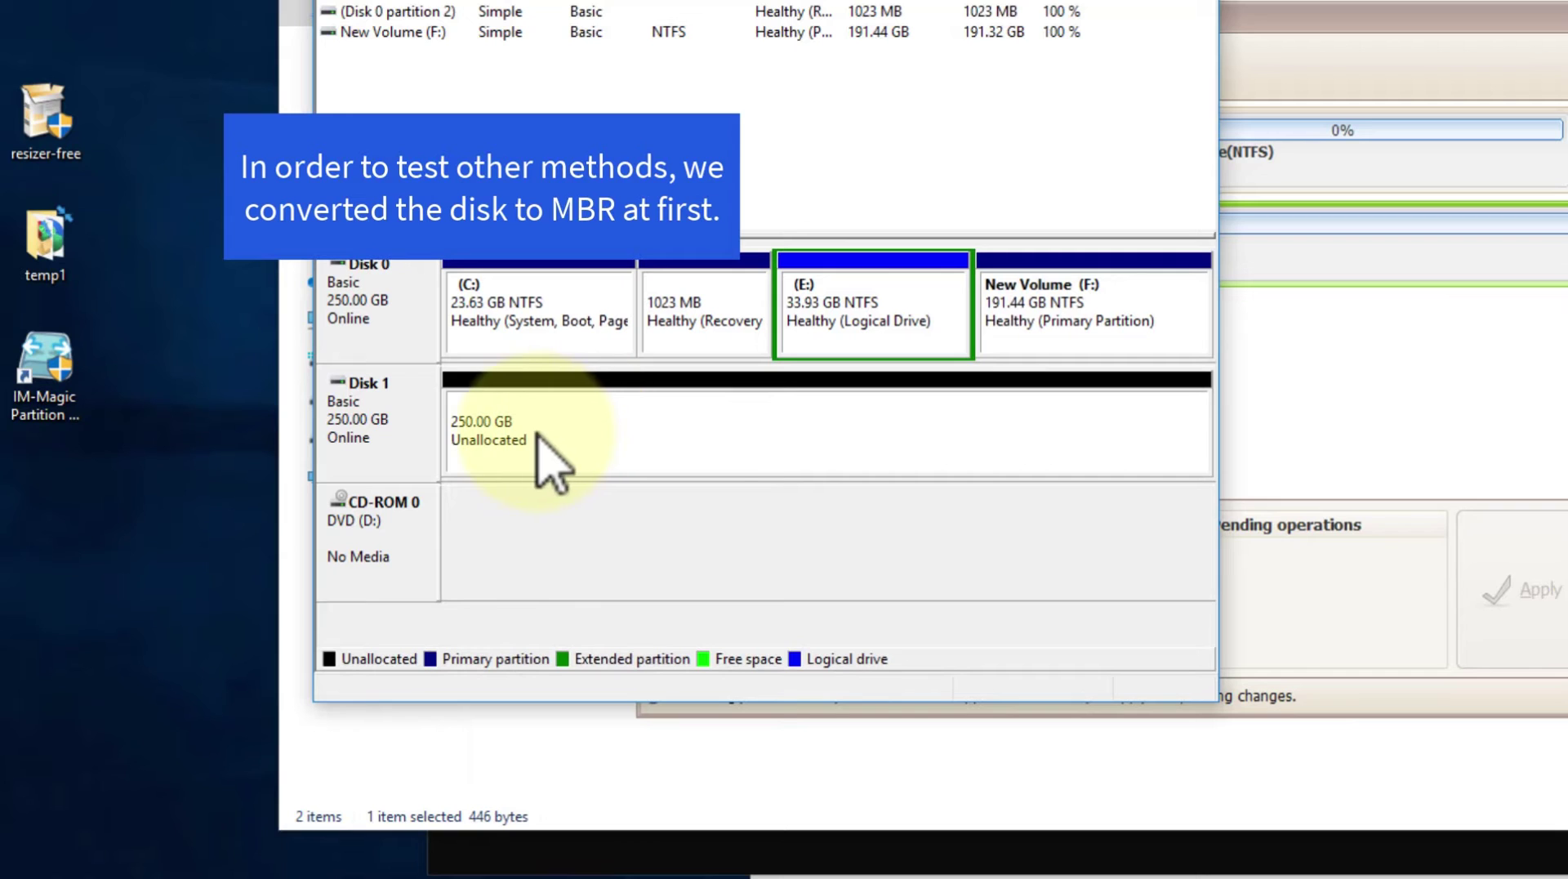
- Confirm in Disk 1's Volumes properties that its partition style is Master Boot Record
{"action": "right_click", "coordinate": [391, 415]}
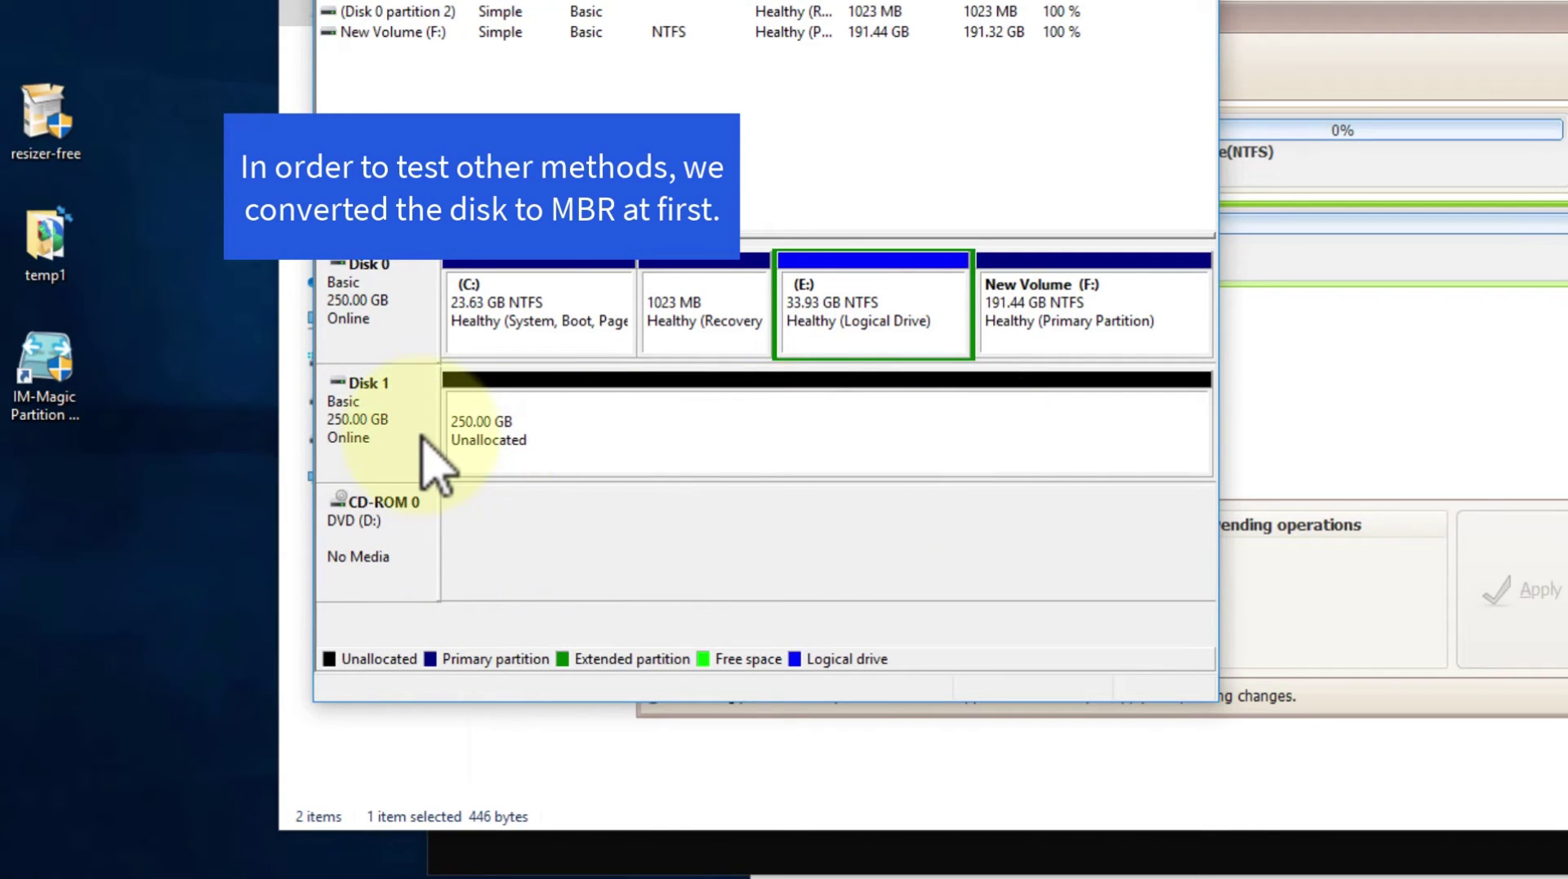
{"action": "right_click", "coordinate": [382, 410]}
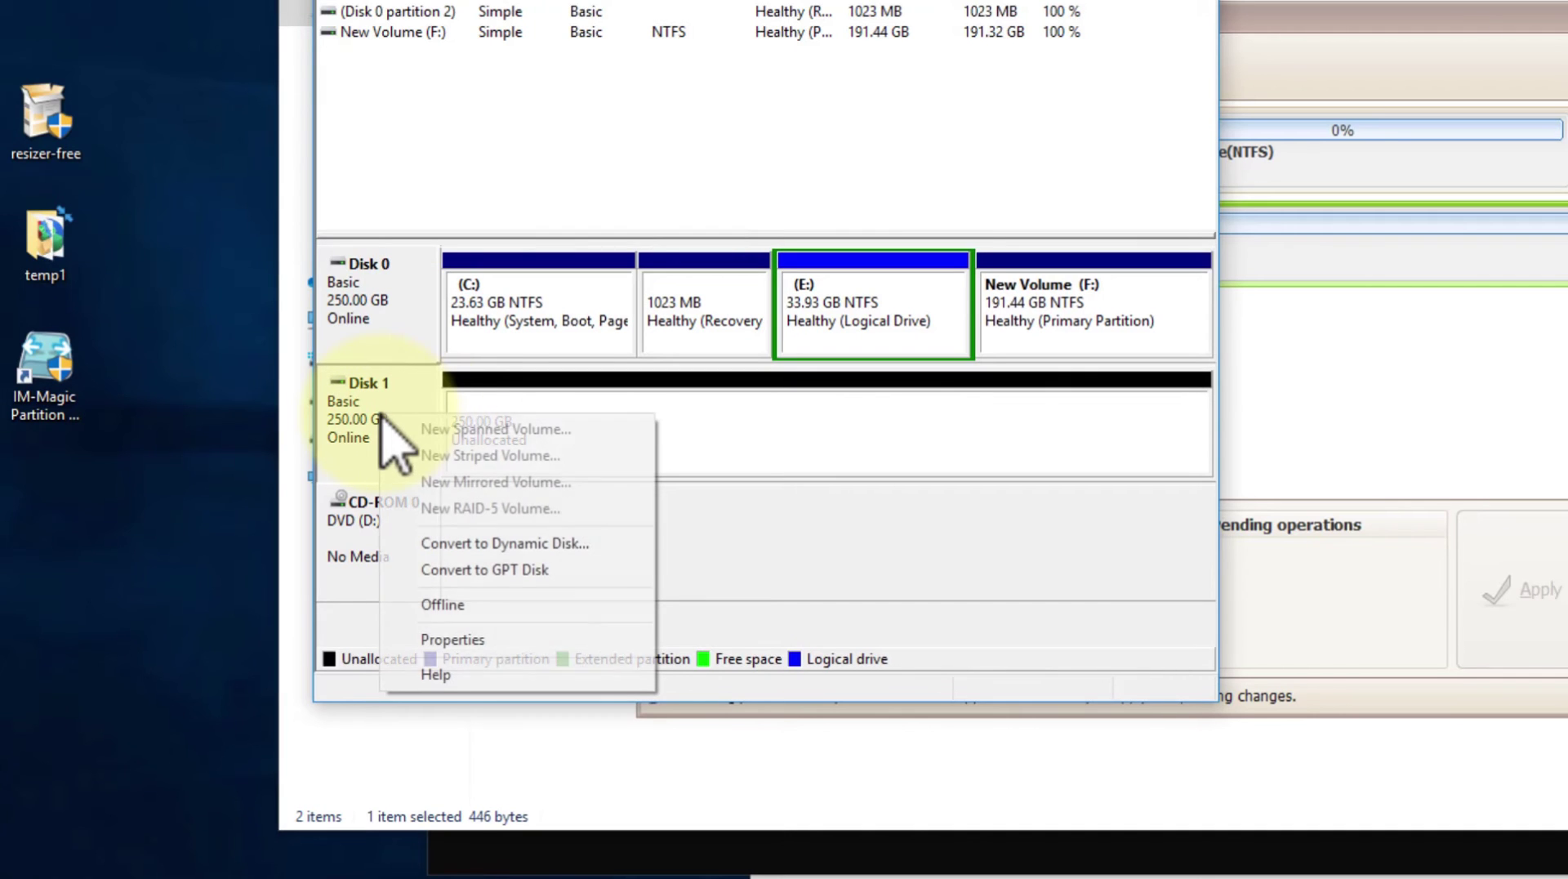
{"action": "left_click", "coordinate": [423, 640]}
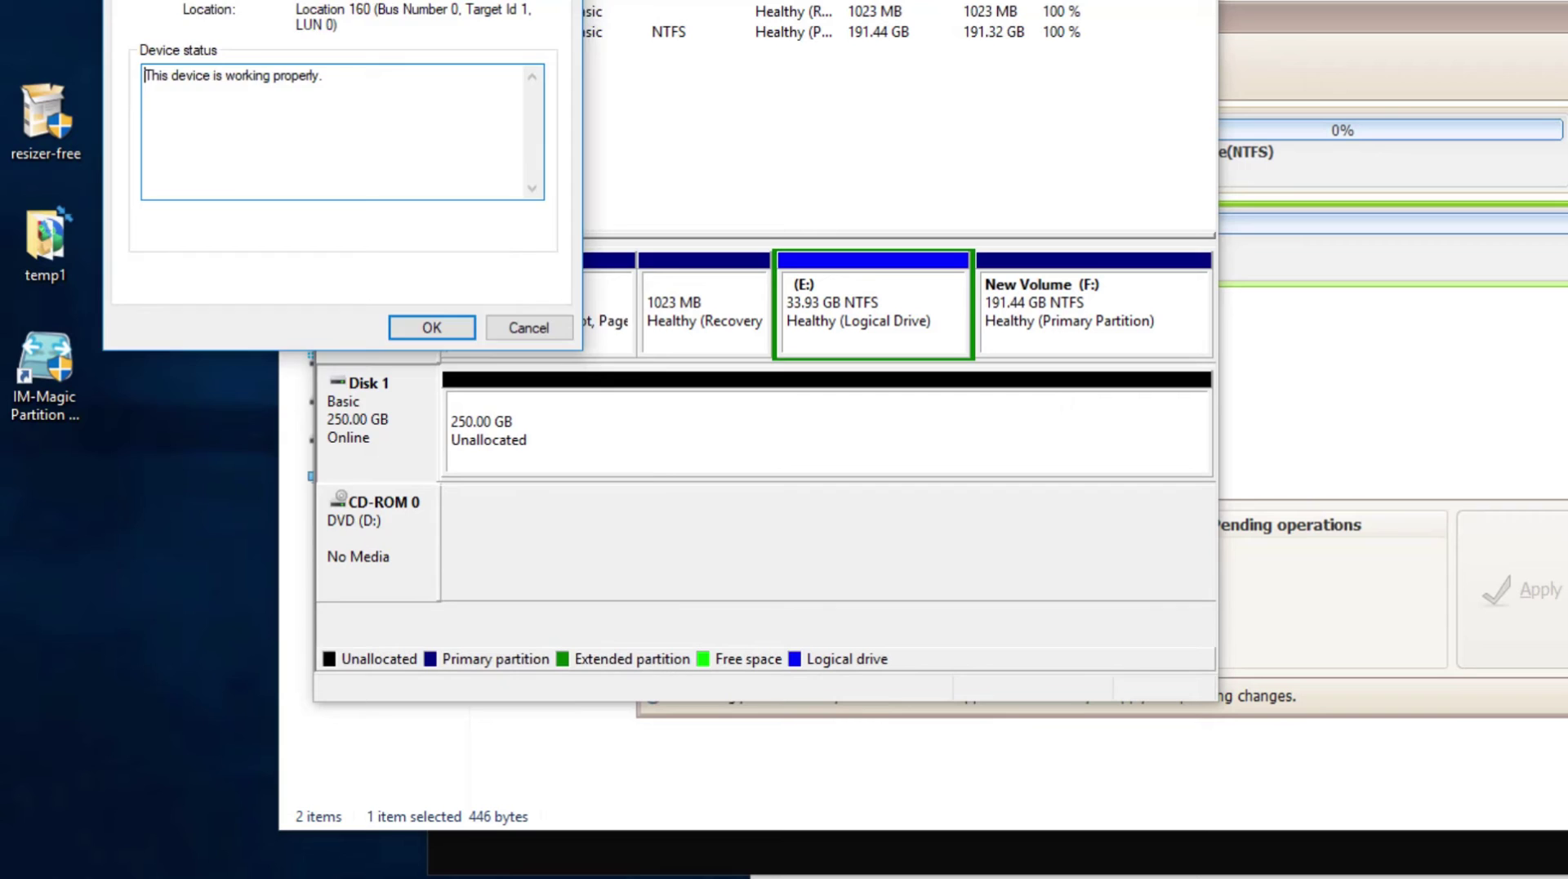
{"action": "left_click", "coordinate": [368, 190]}
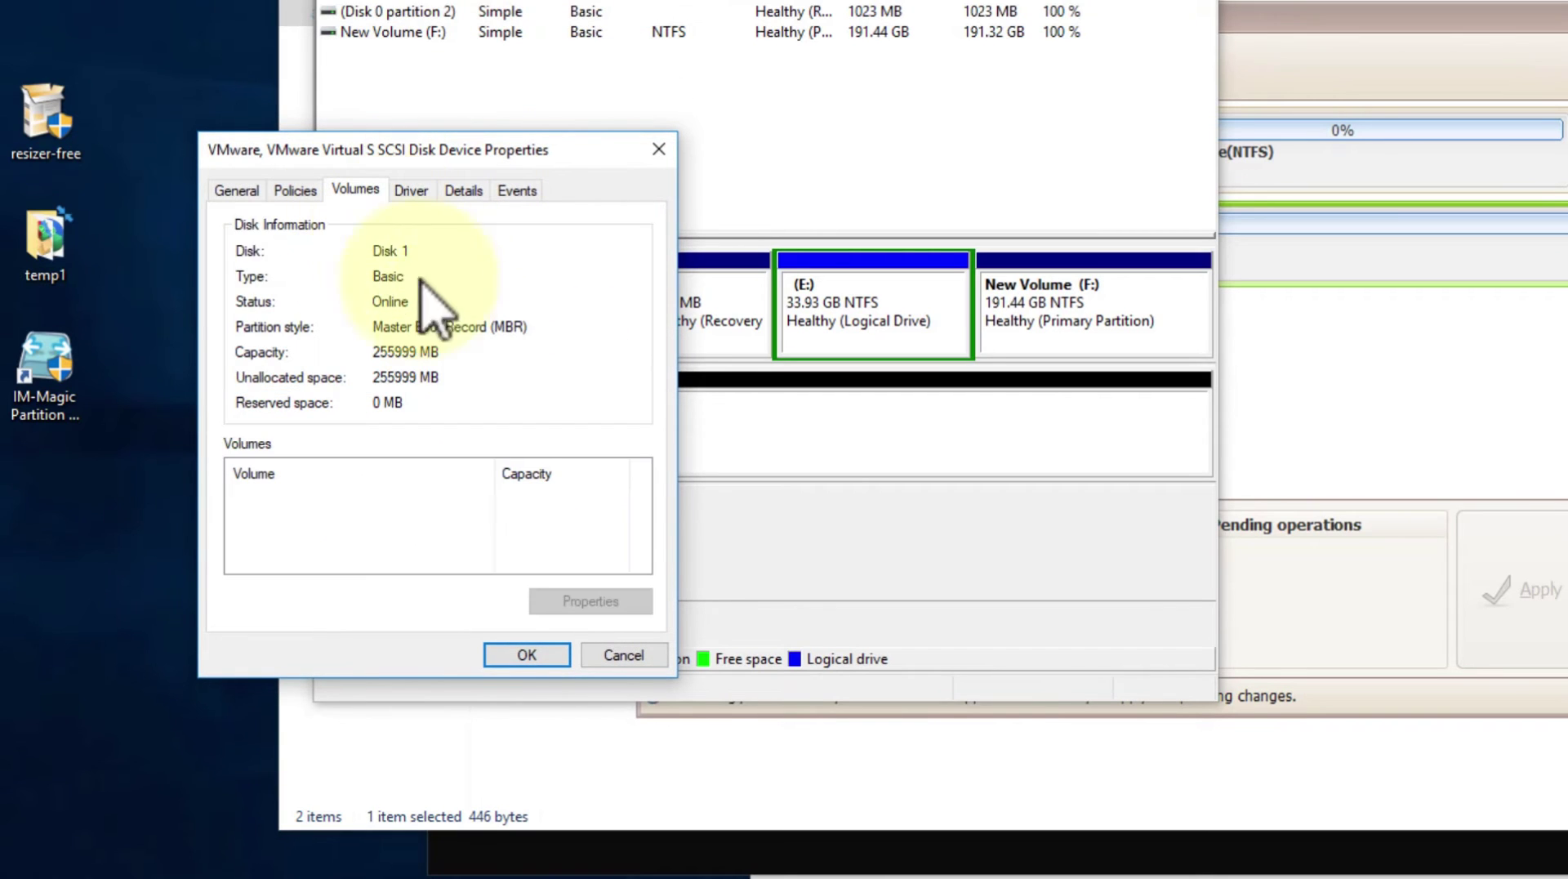
{"action": "left_click", "coordinate": [624, 655]}
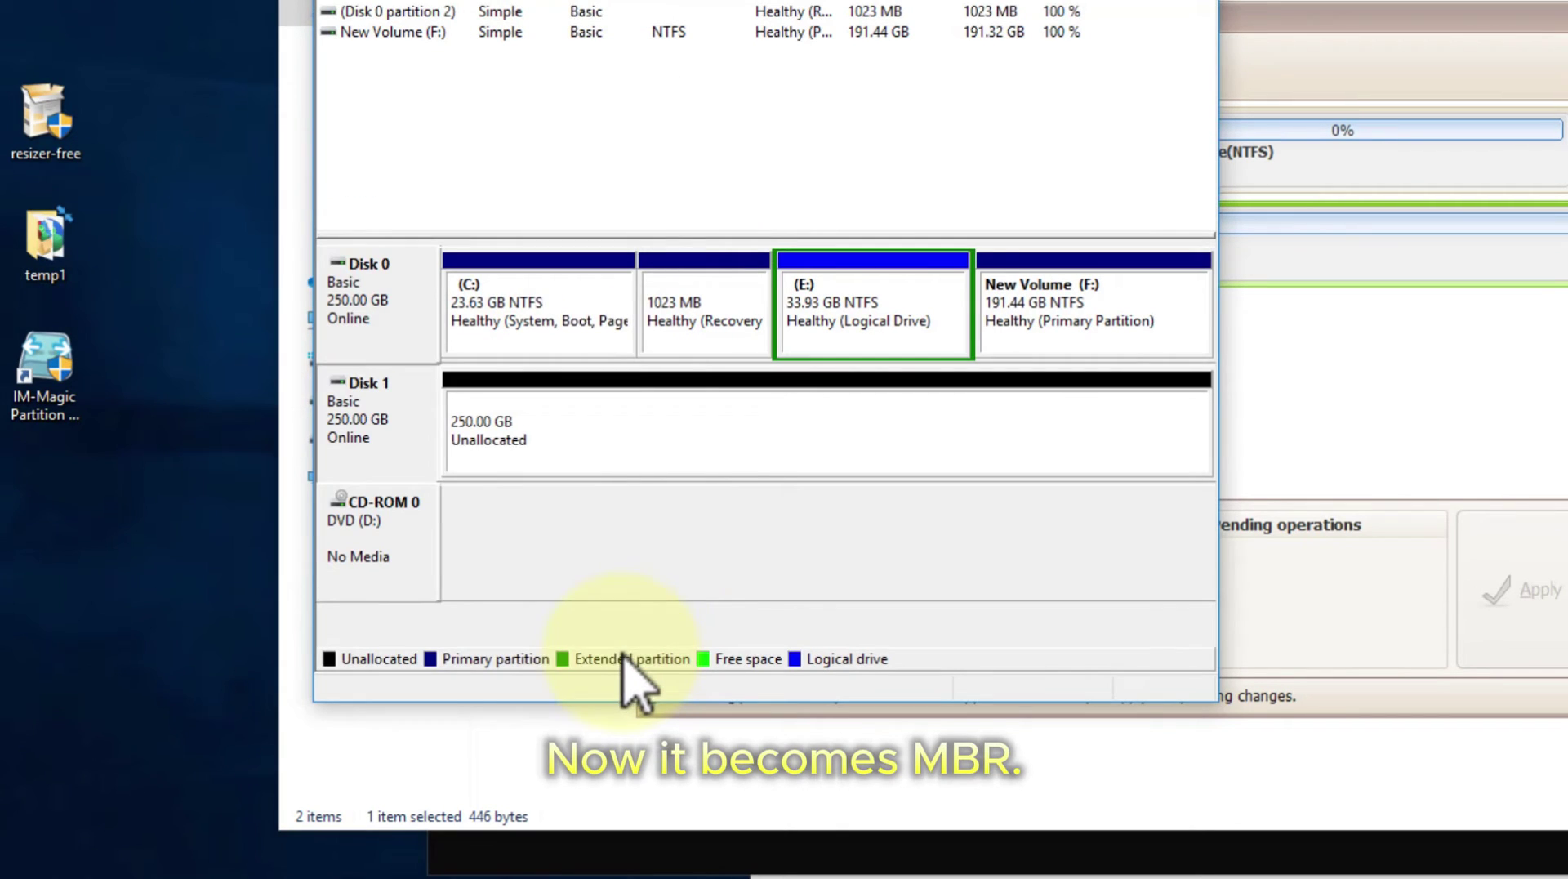
- Convert Disk 1 to GPT and confirm GUID Partition Table in its Volumes properties
{"action": "right_click", "coordinate": [385, 416]}
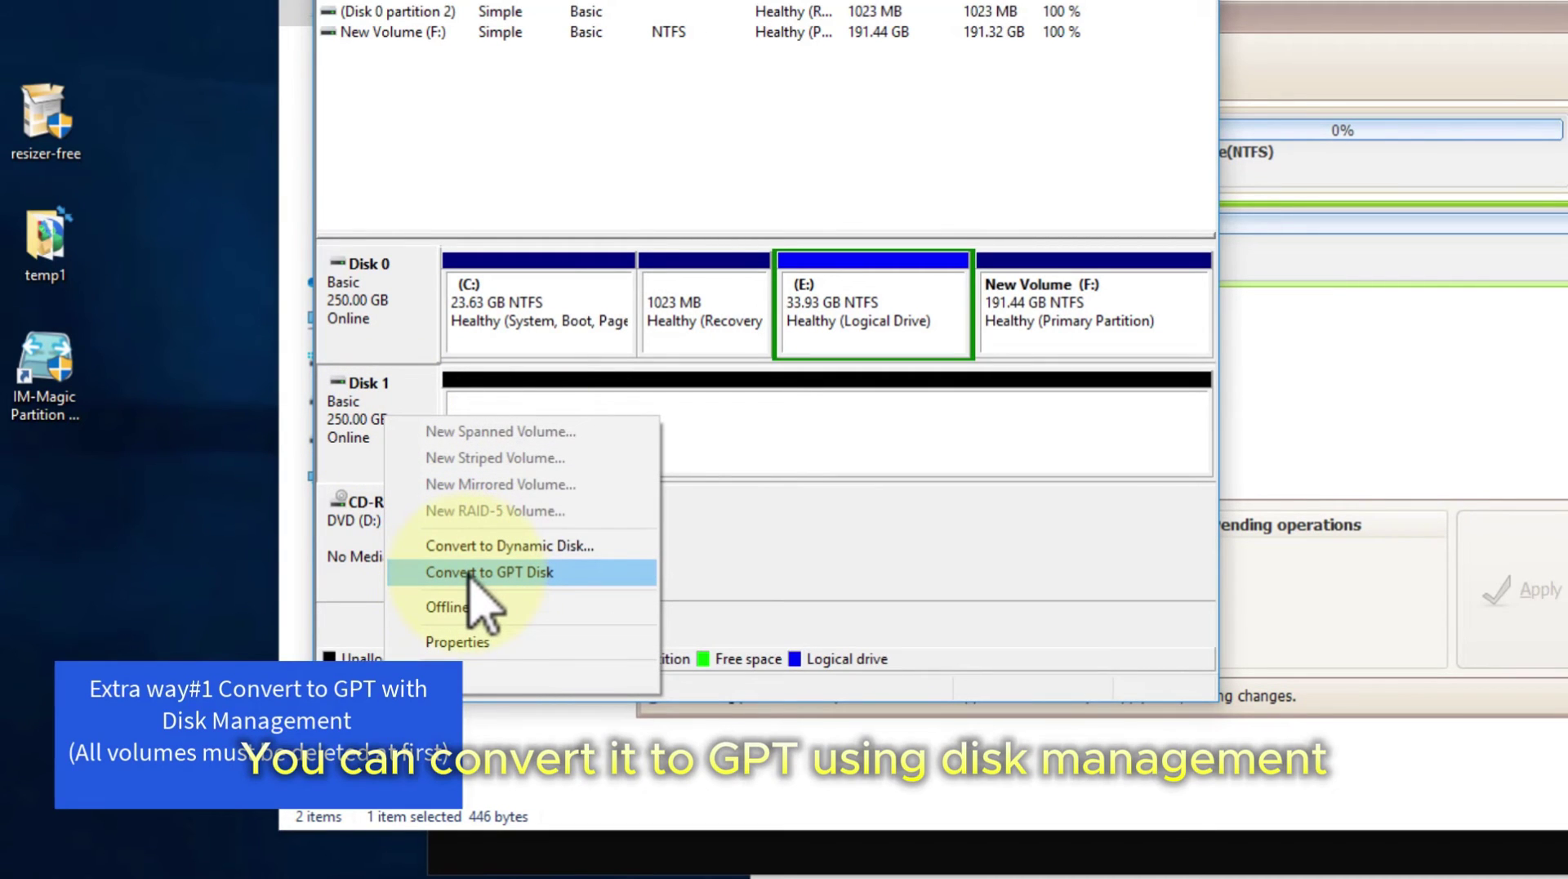
{"action": "left_click", "coordinate": [470, 573]}
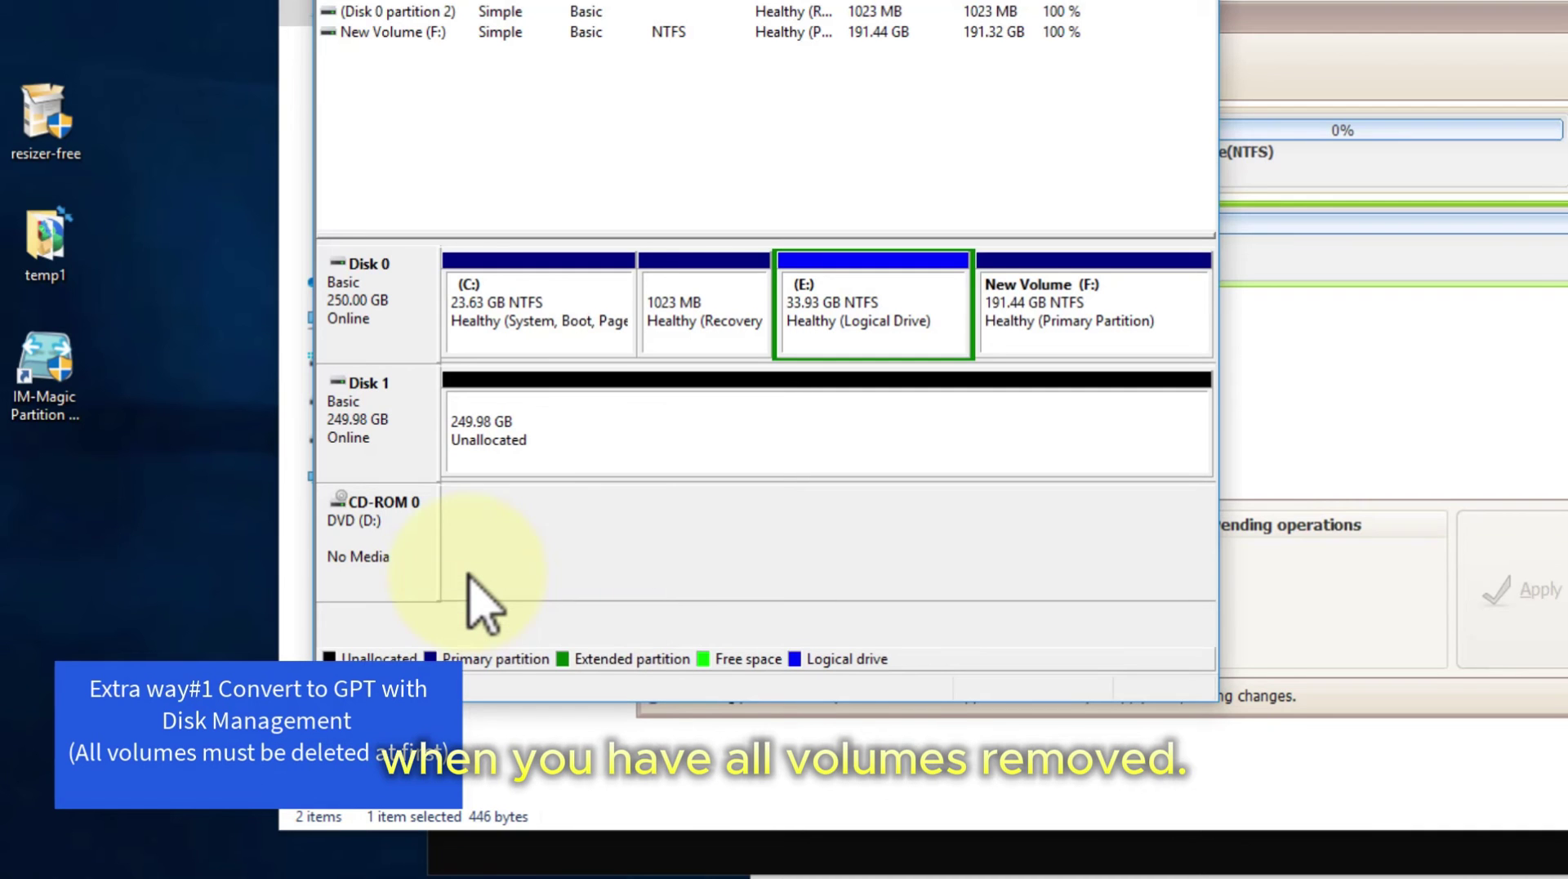
{"action": "right_click", "coordinate": [401, 421]}
{"action": "left_click", "coordinate": [458, 645]}
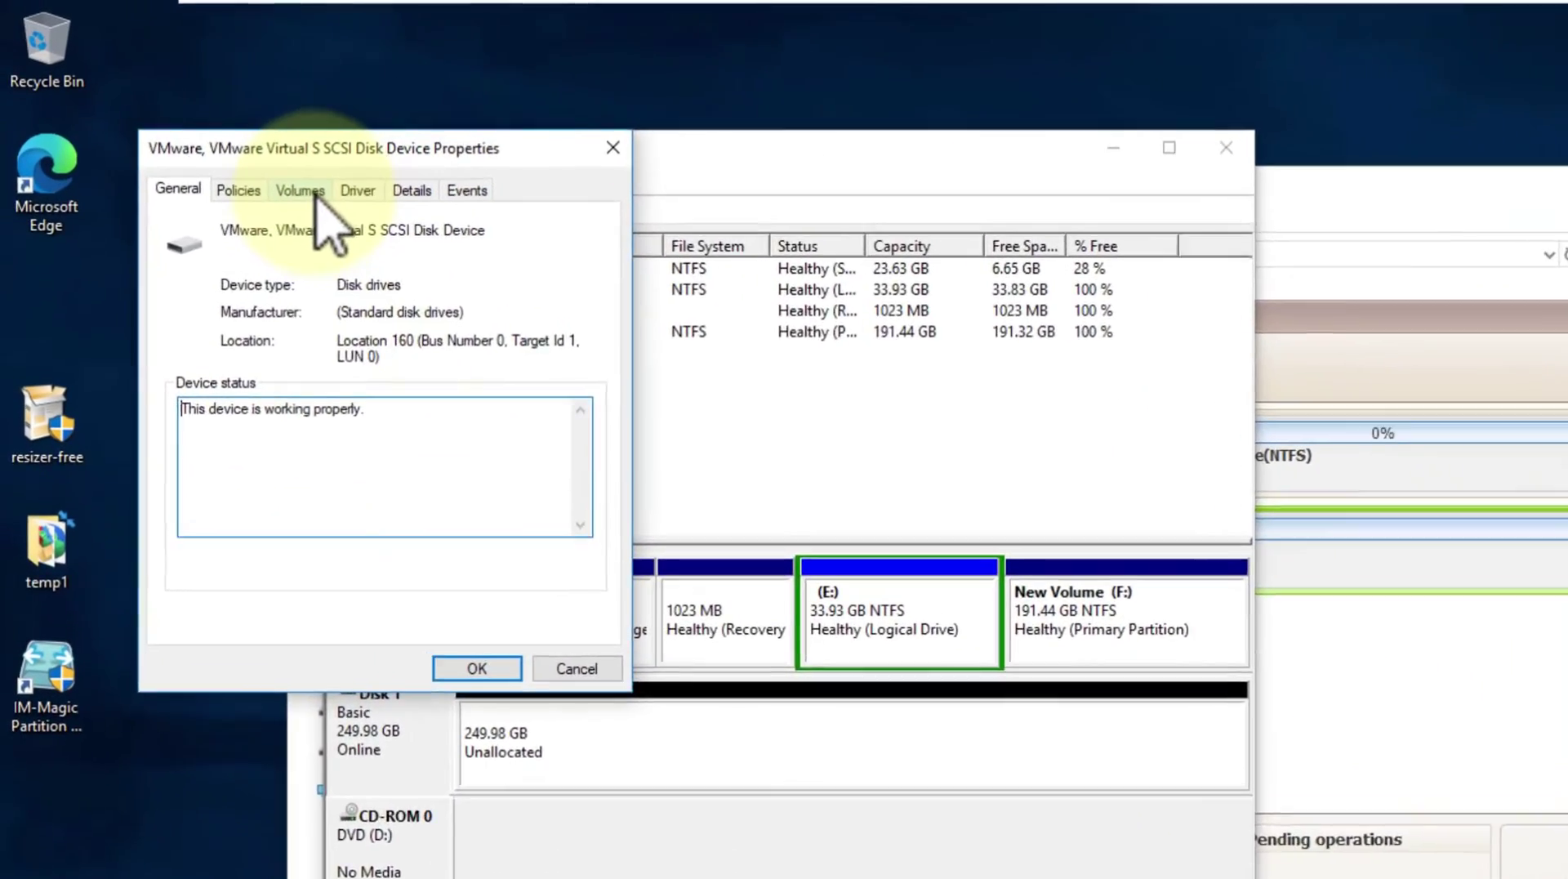
{"action": "left_click", "coordinate": [300, 191]}
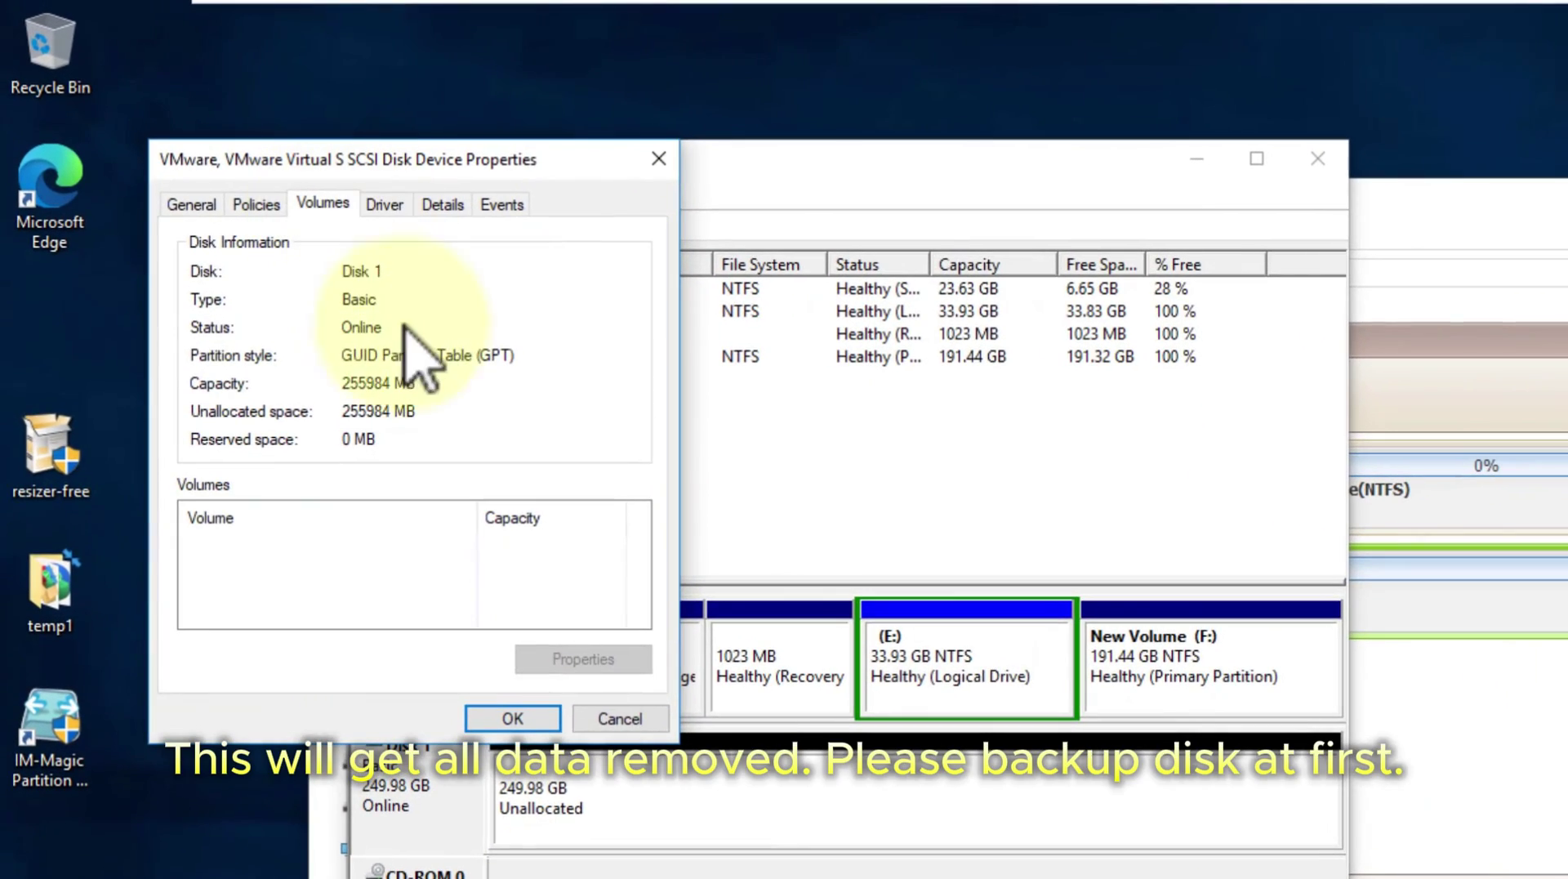
{"action": "left_click", "coordinate": [611, 709]}
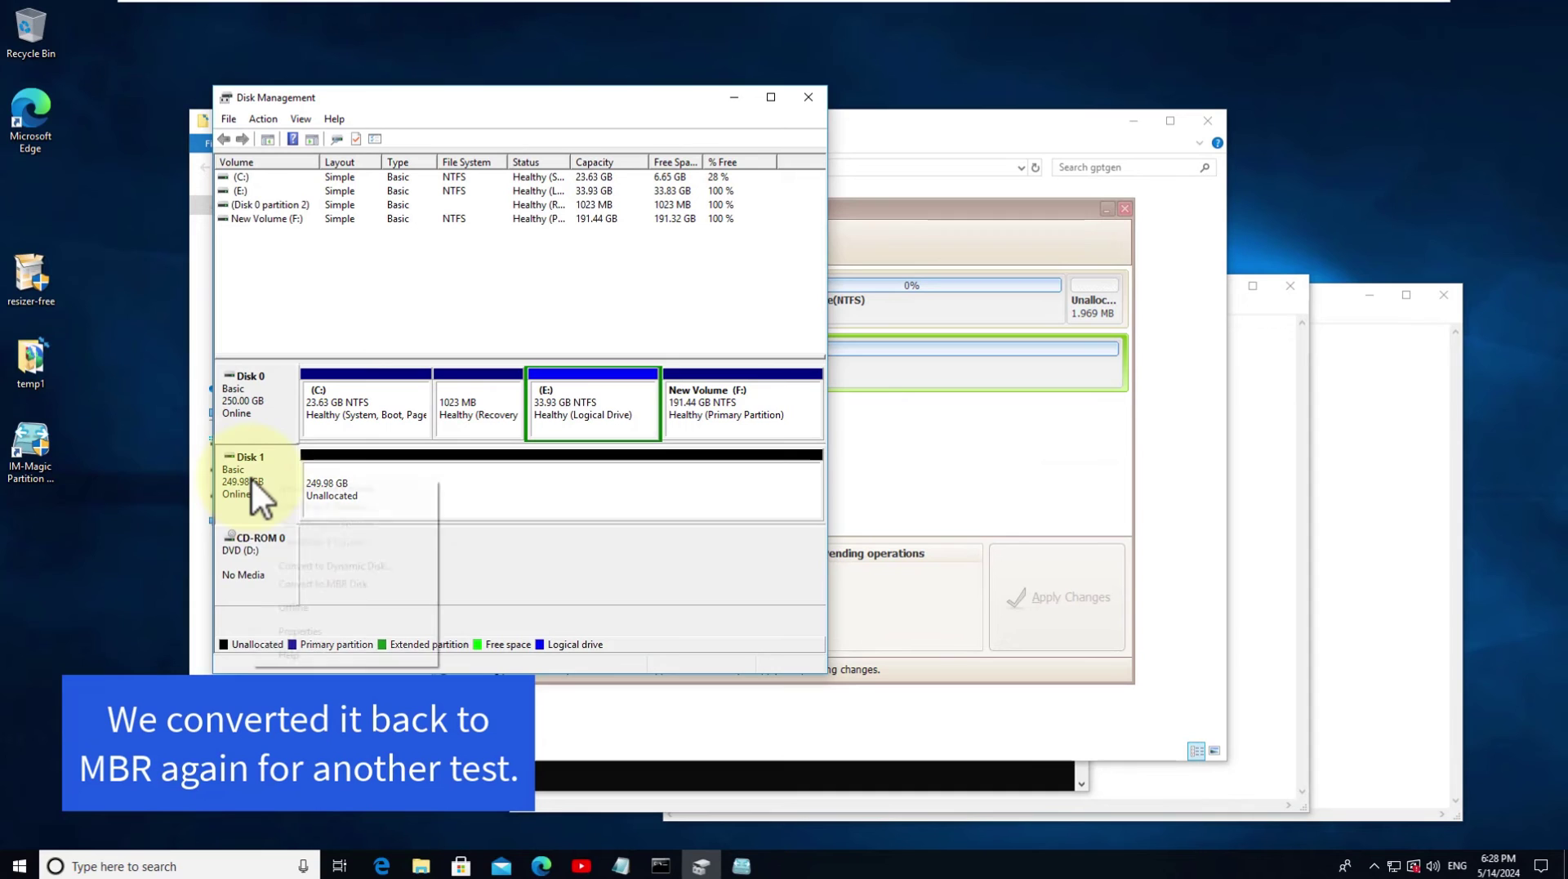
- Convert Disk 1 back to MBR and confirm Master Boot Record in its properties
{"action": "right_click", "coordinate": [252, 477]}
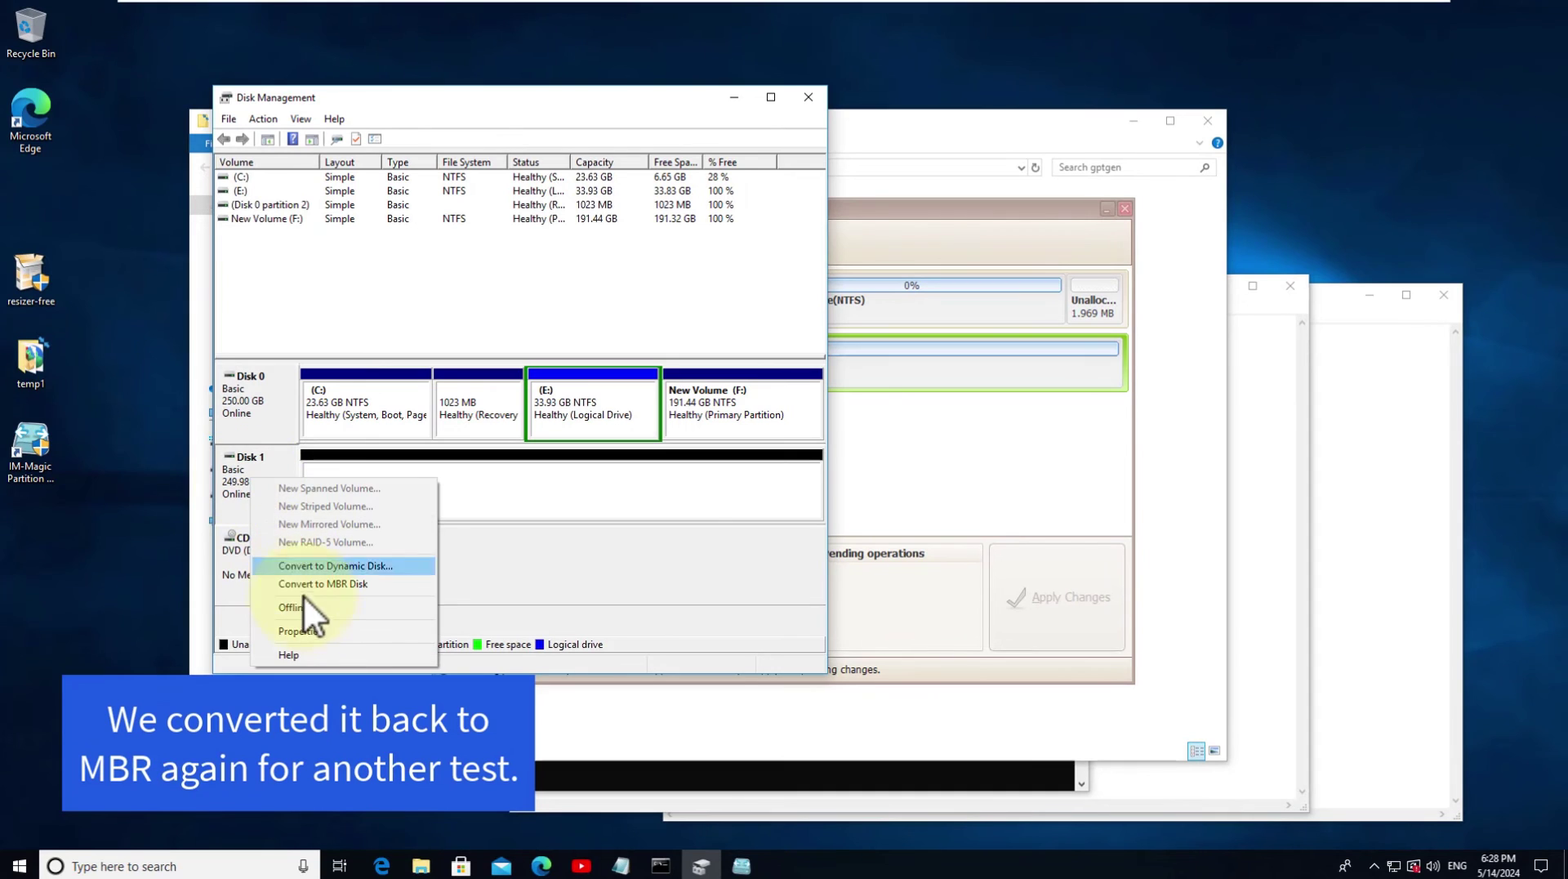
{"action": "left_click", "coordinate": [319, 585]}
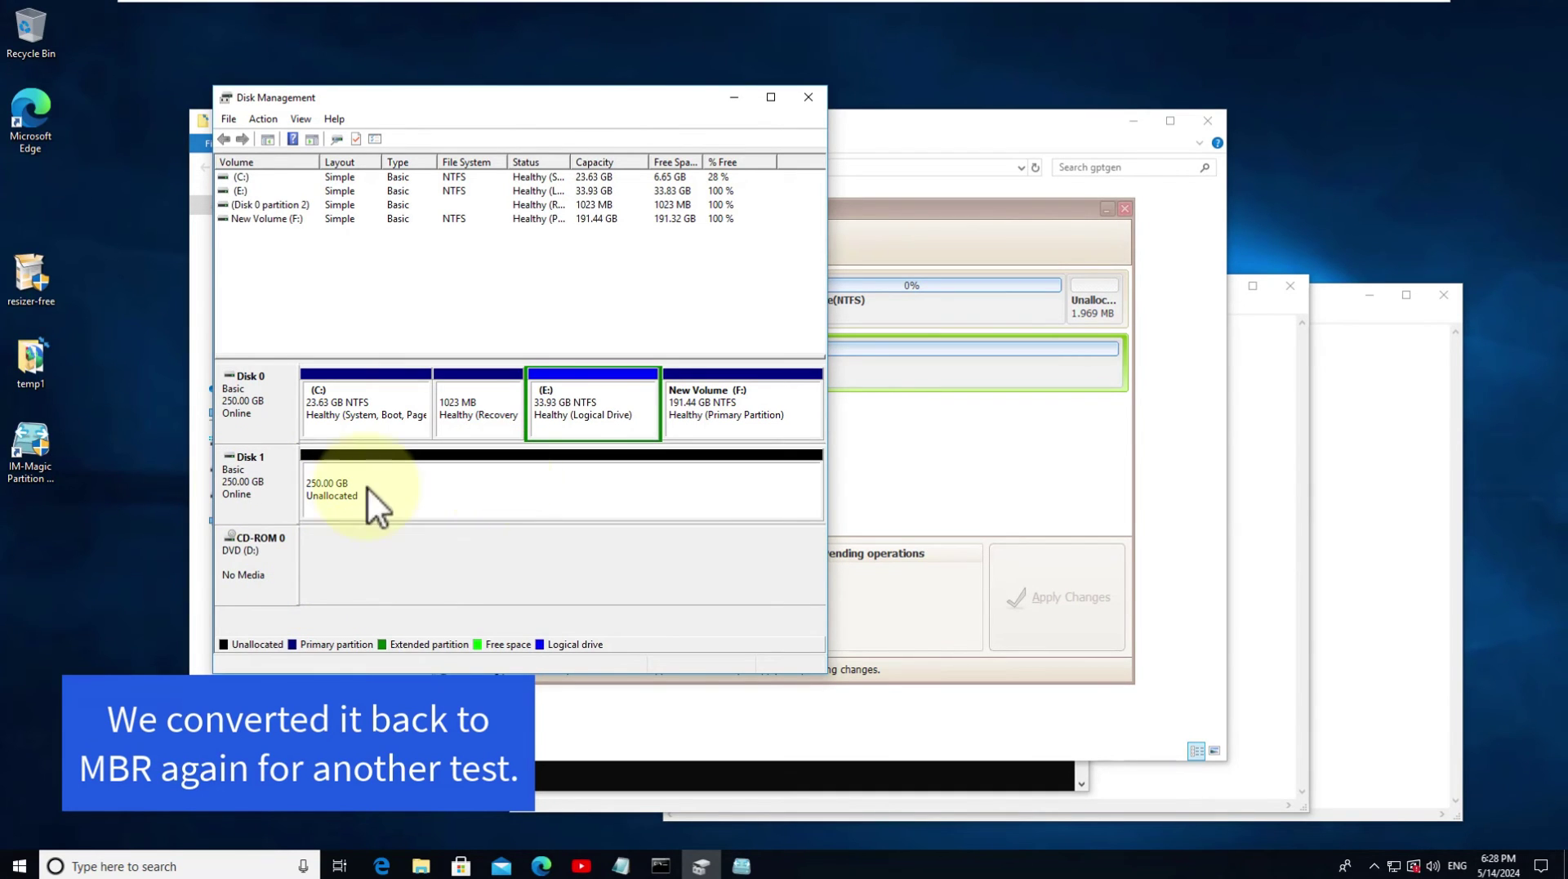
{"action": "right_click", "coordinate": [256, 477]}
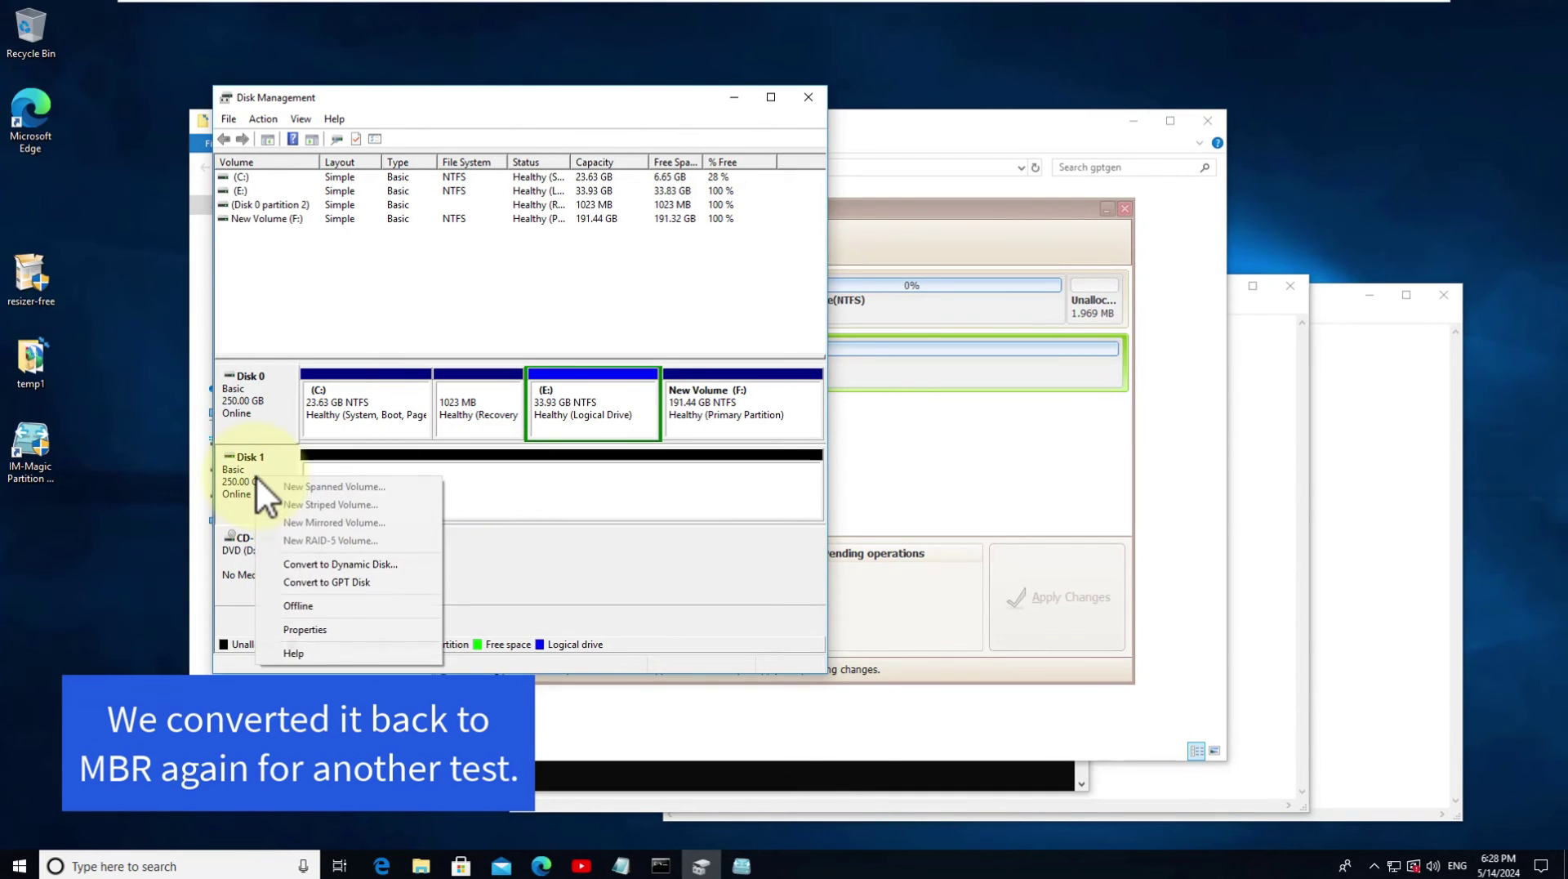
{"action": "left_click", "coordinate": [302, 629]}
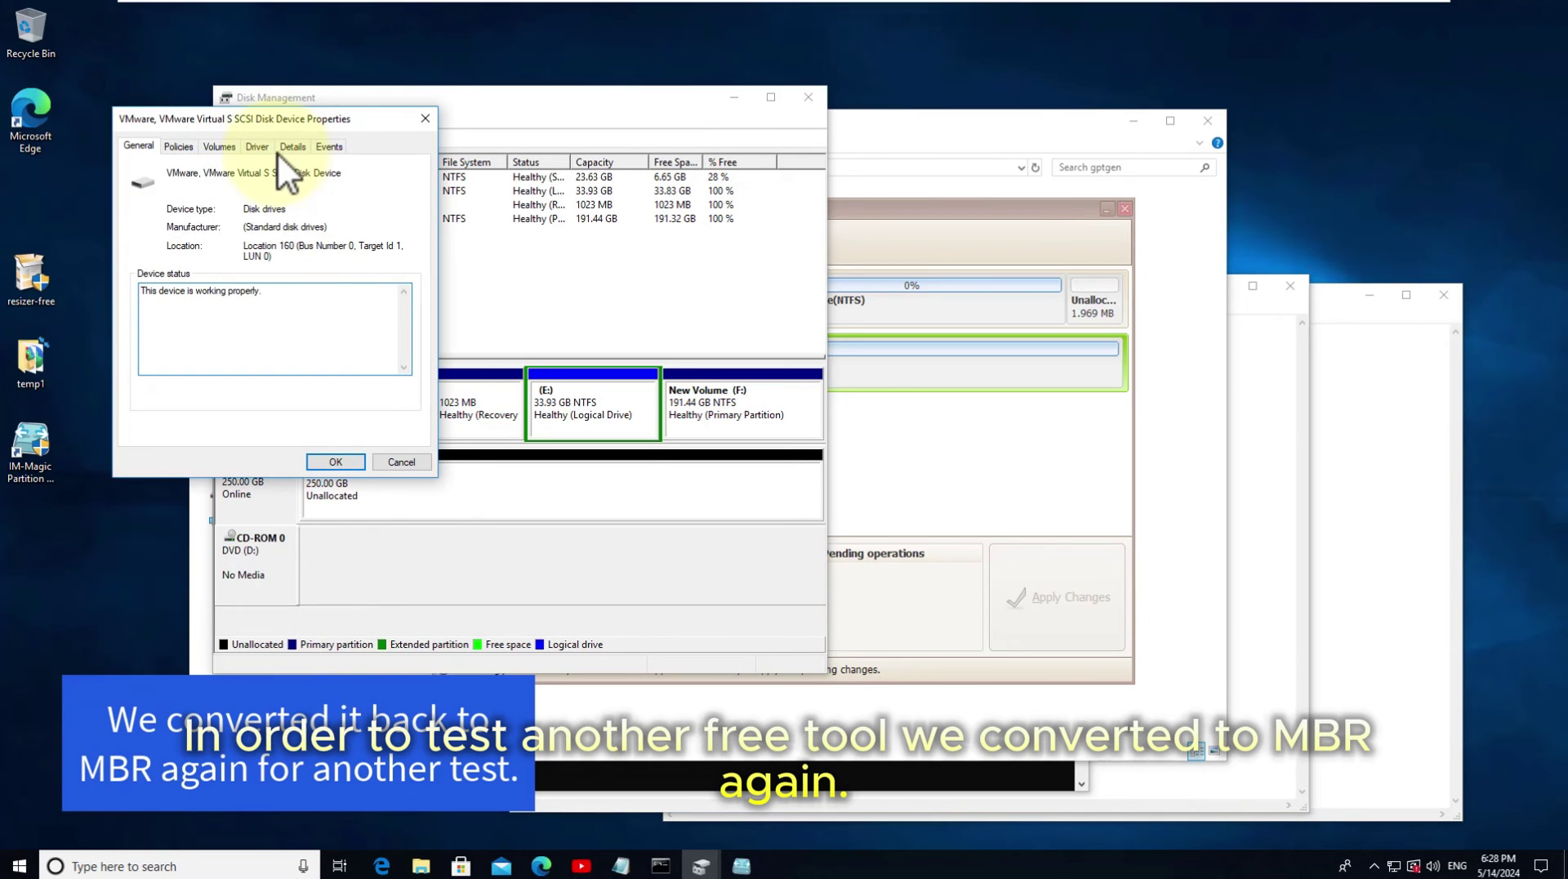
{"action": "left_click", "coordinate": [219, 147]}
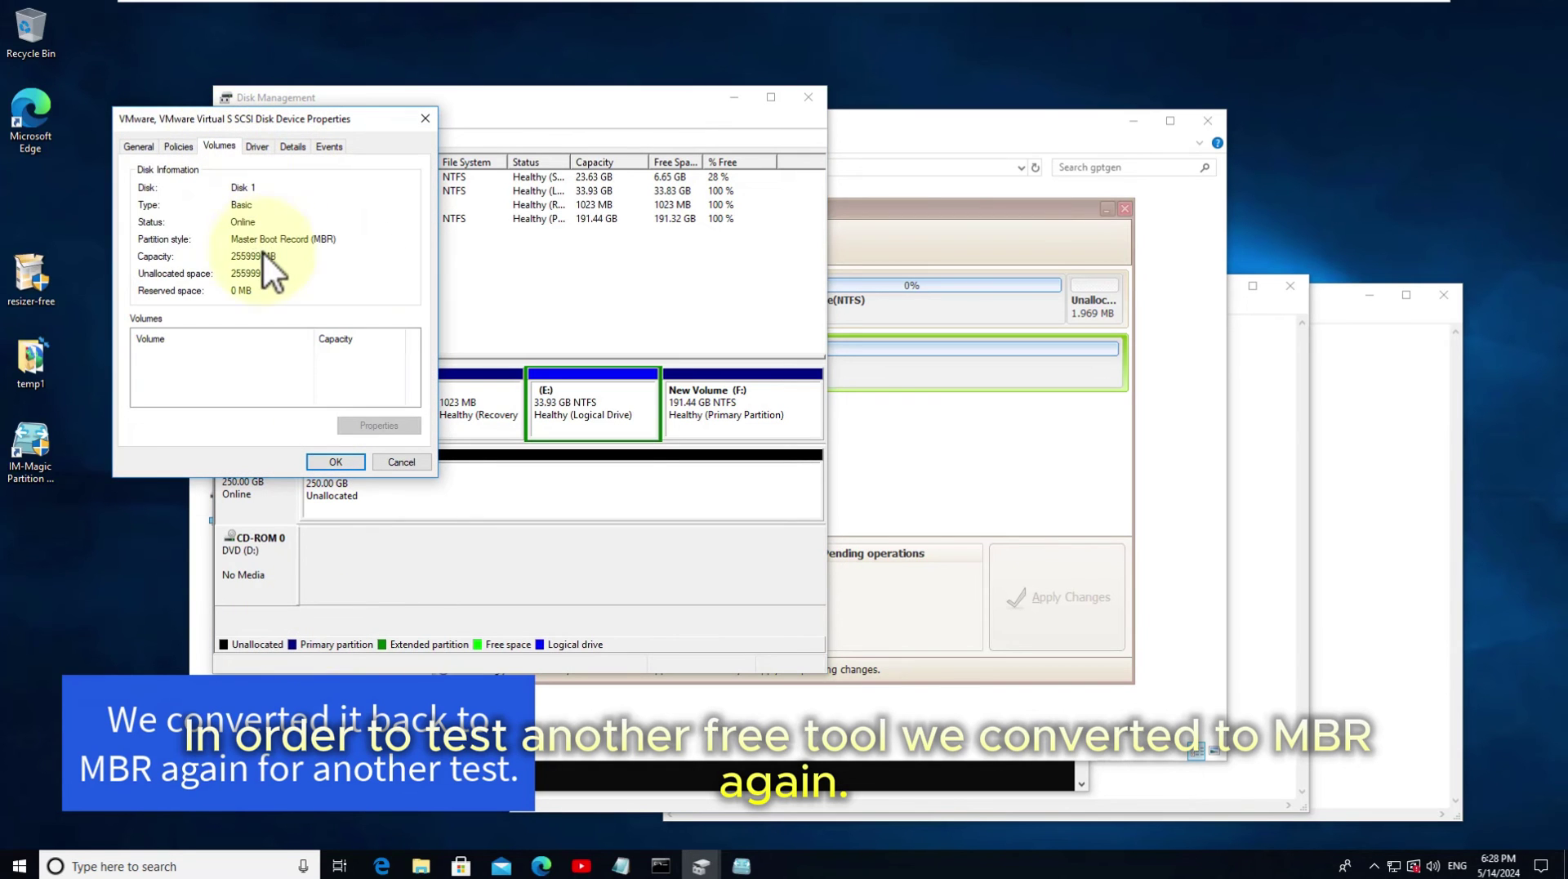
{"action": "left_click", "coordinate": [396, 462]}
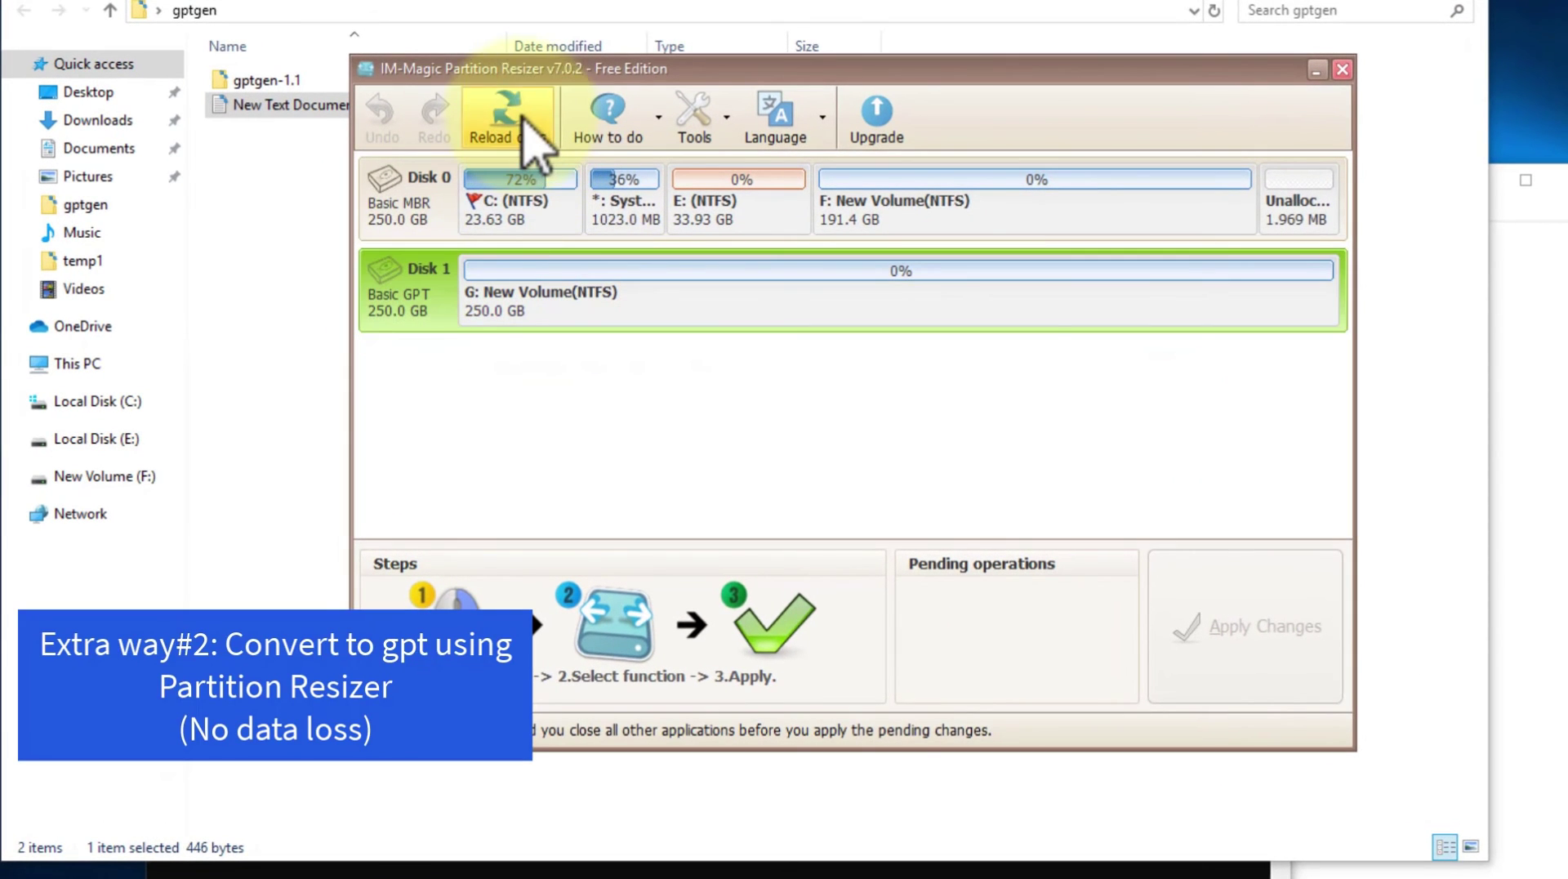
- Reload disks, convert Disk 1 from MBR to GPT, and apply the change
{"action": "left_click", "coordinate": [507, 115]}
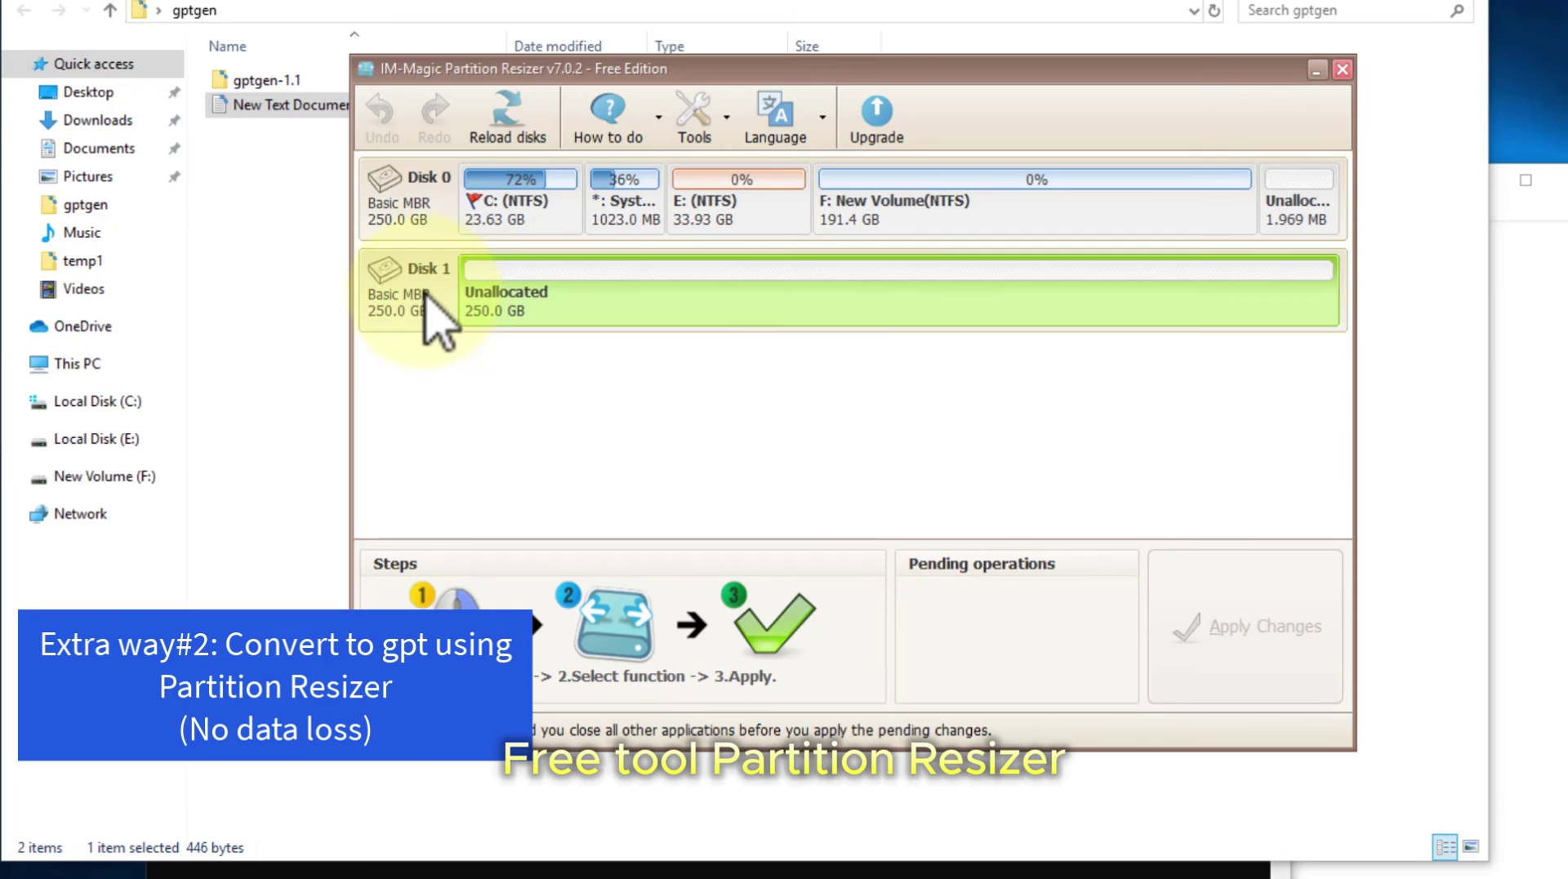
{"action": "right_click", "coordinate": [433, 280]}
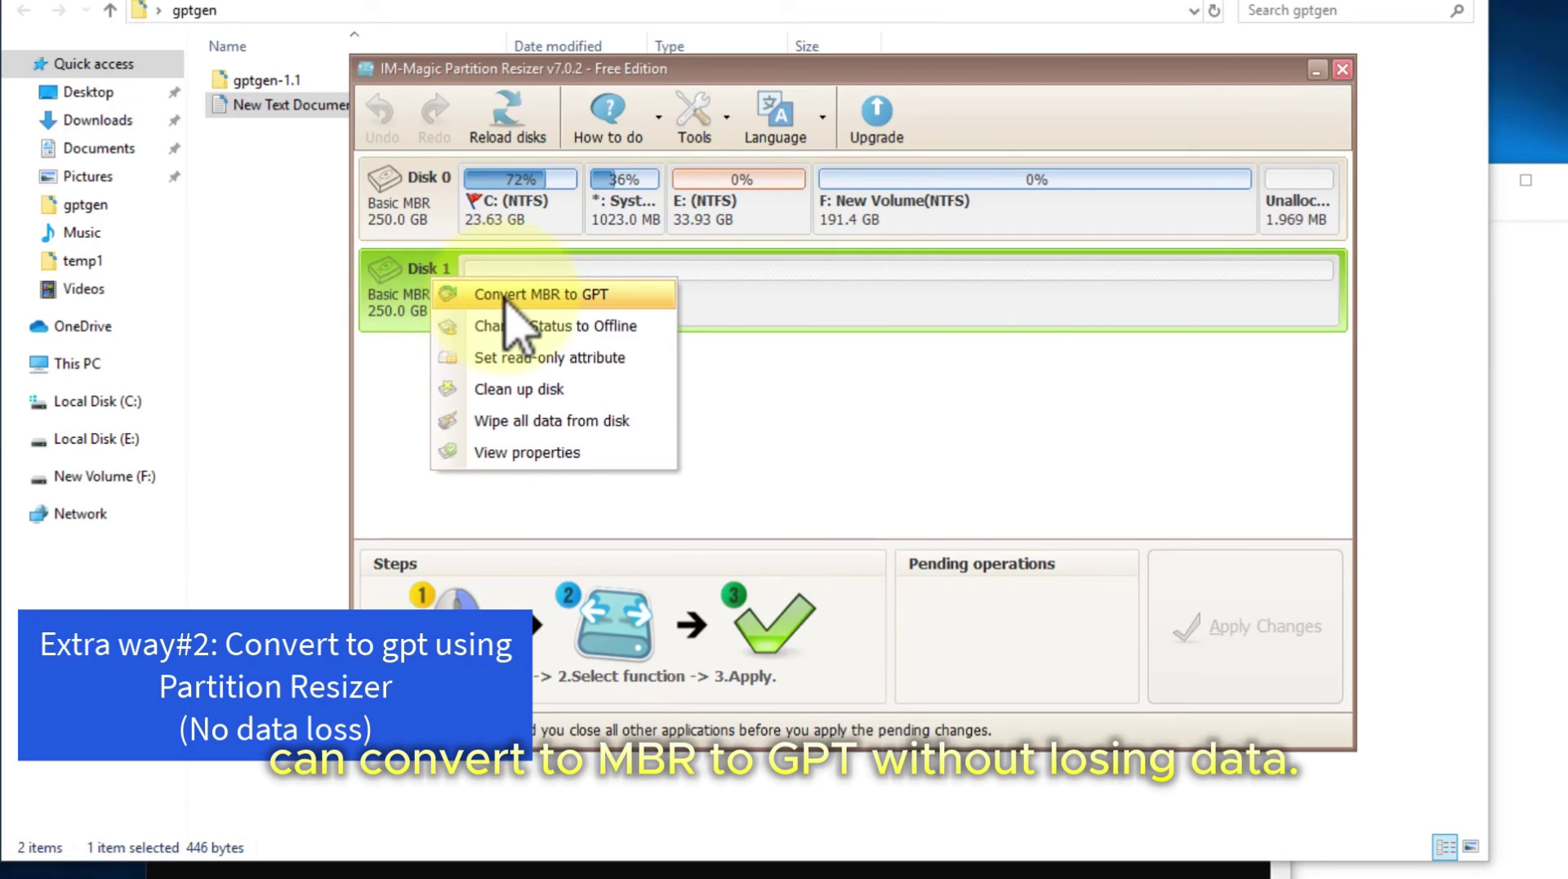
{"action": "left_click", "coordinate": [504, 298]}
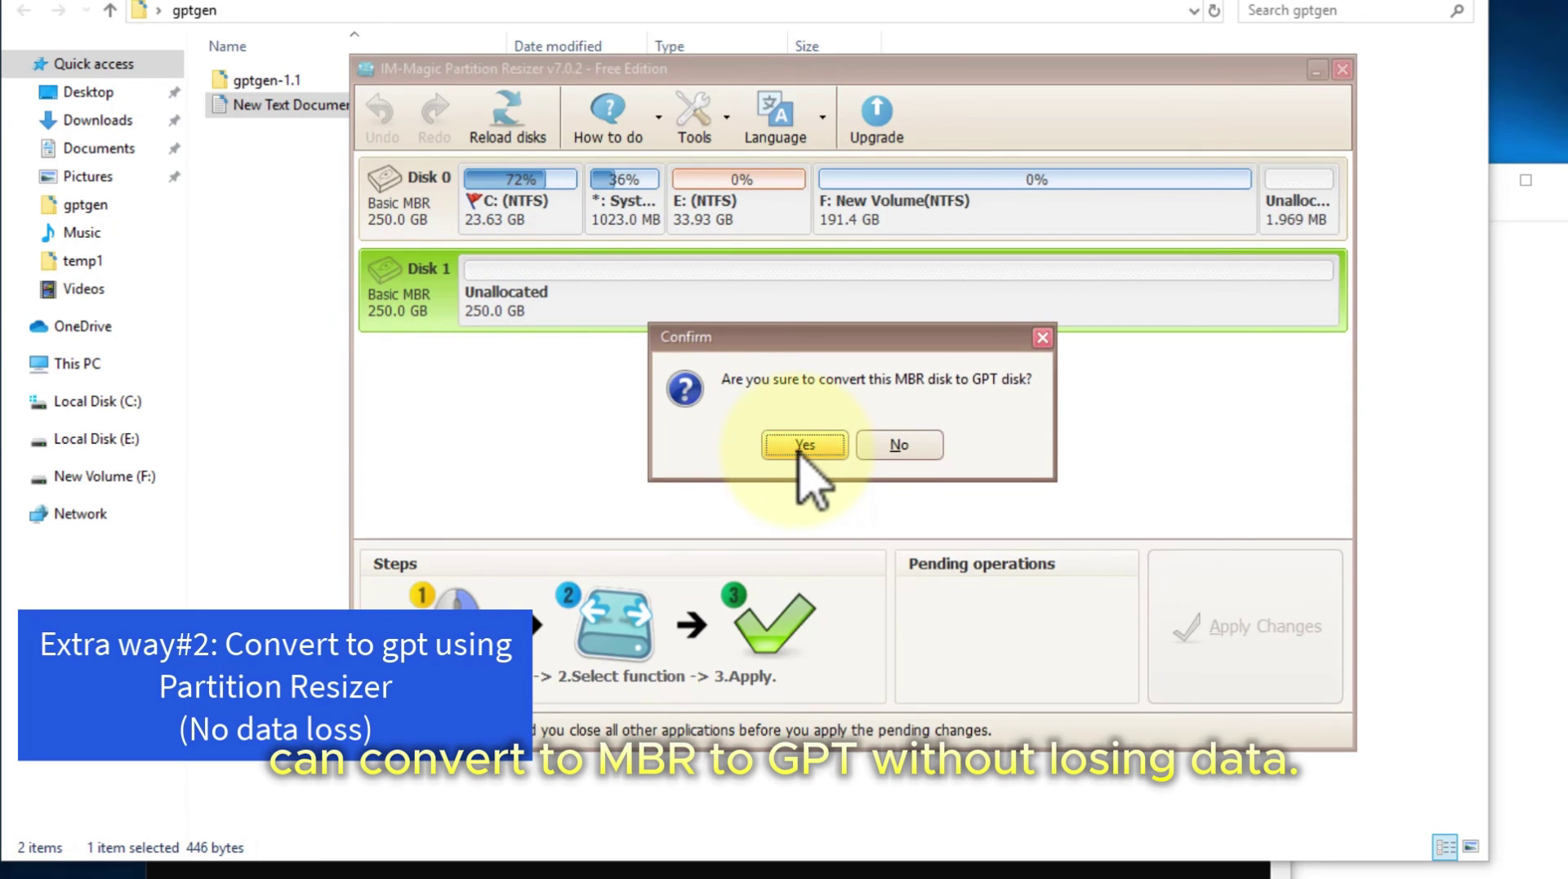
{"action": "left_click", "coordinate": [799, 448]}
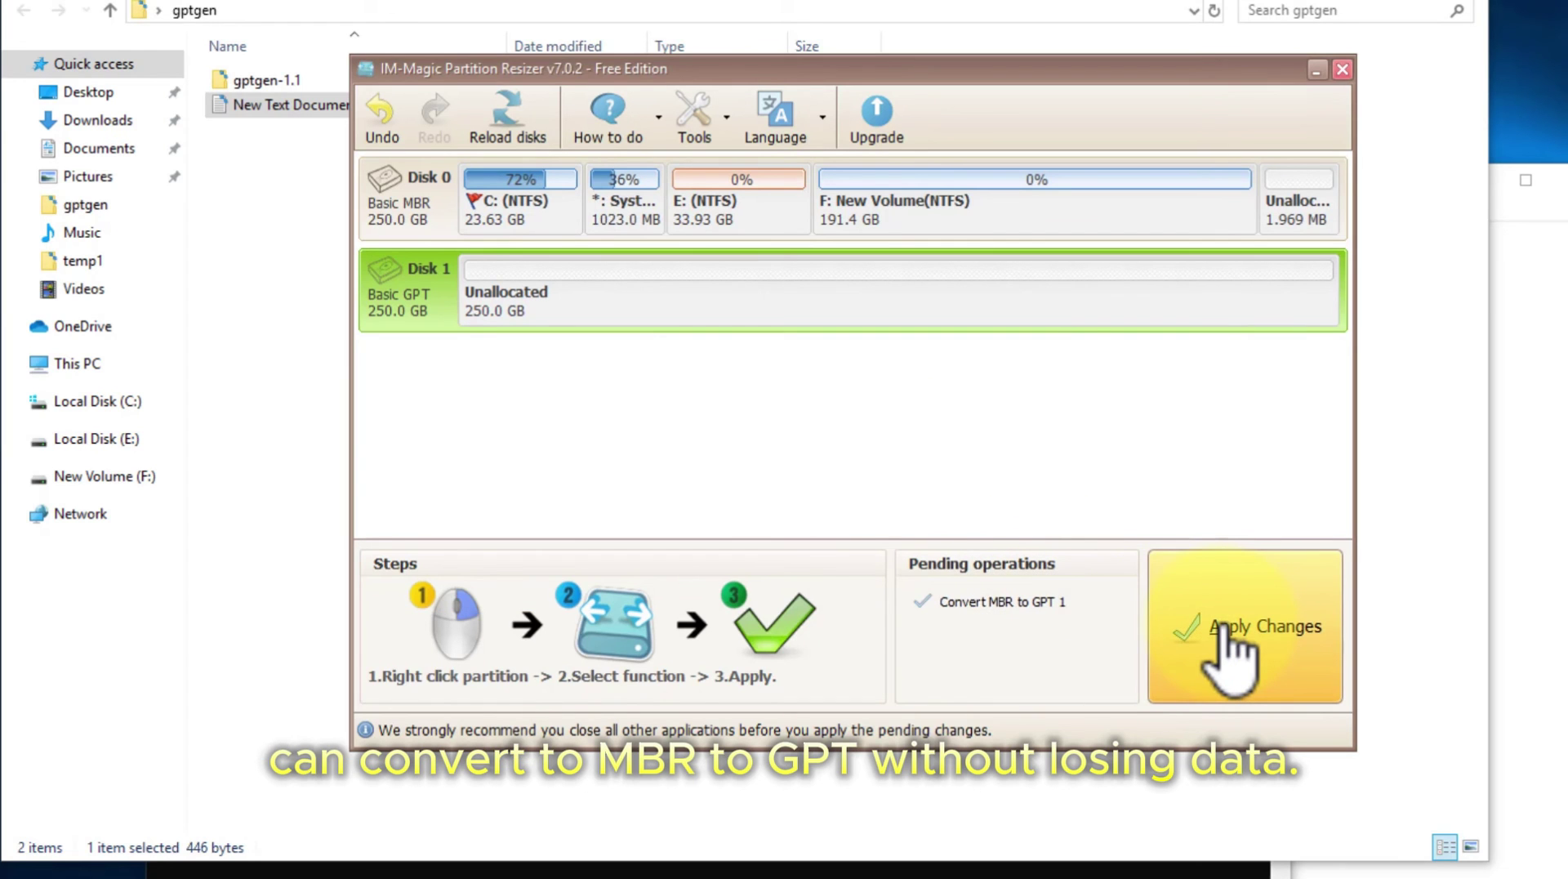
{"action": "left_click", "coordinate": [1222, 629]}
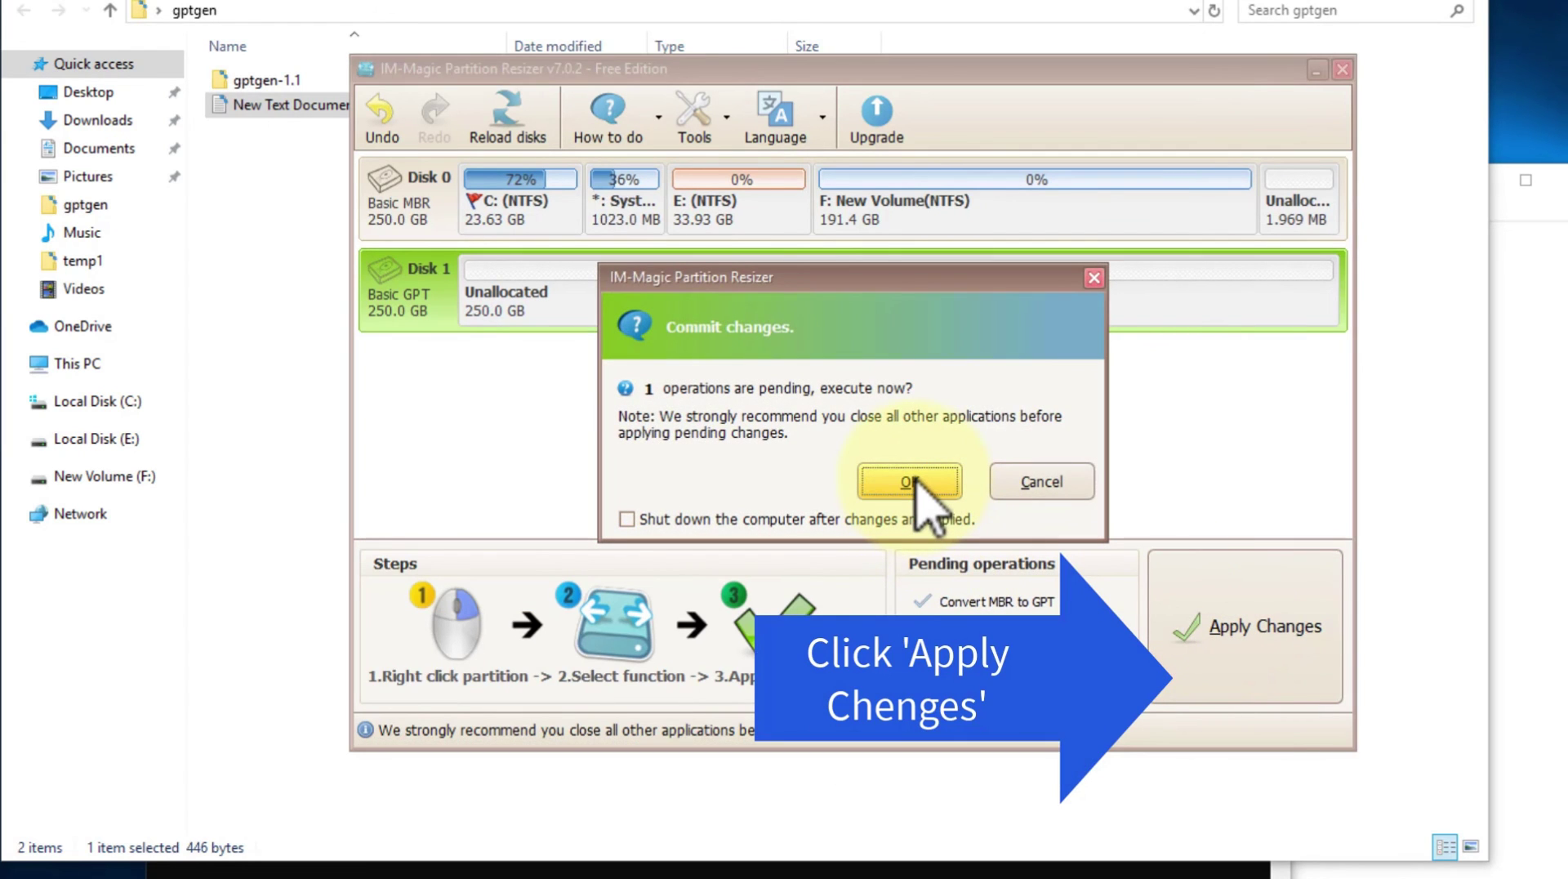
{"action": "left_click", "coordinate": [909, 481]}
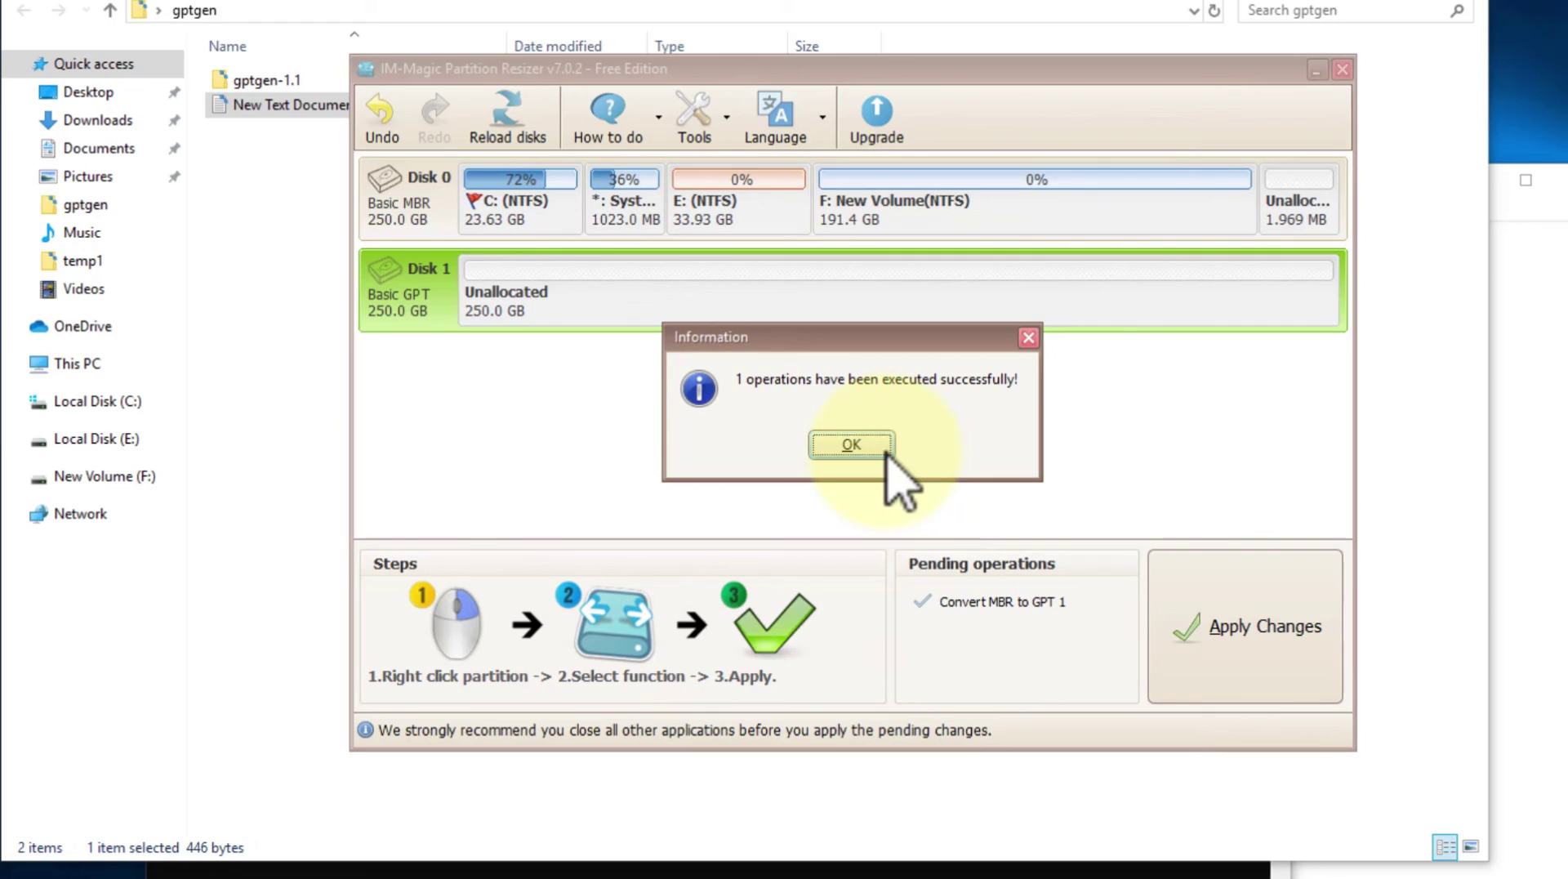
{"action": "left_click", "coordinate": [884, 447]}
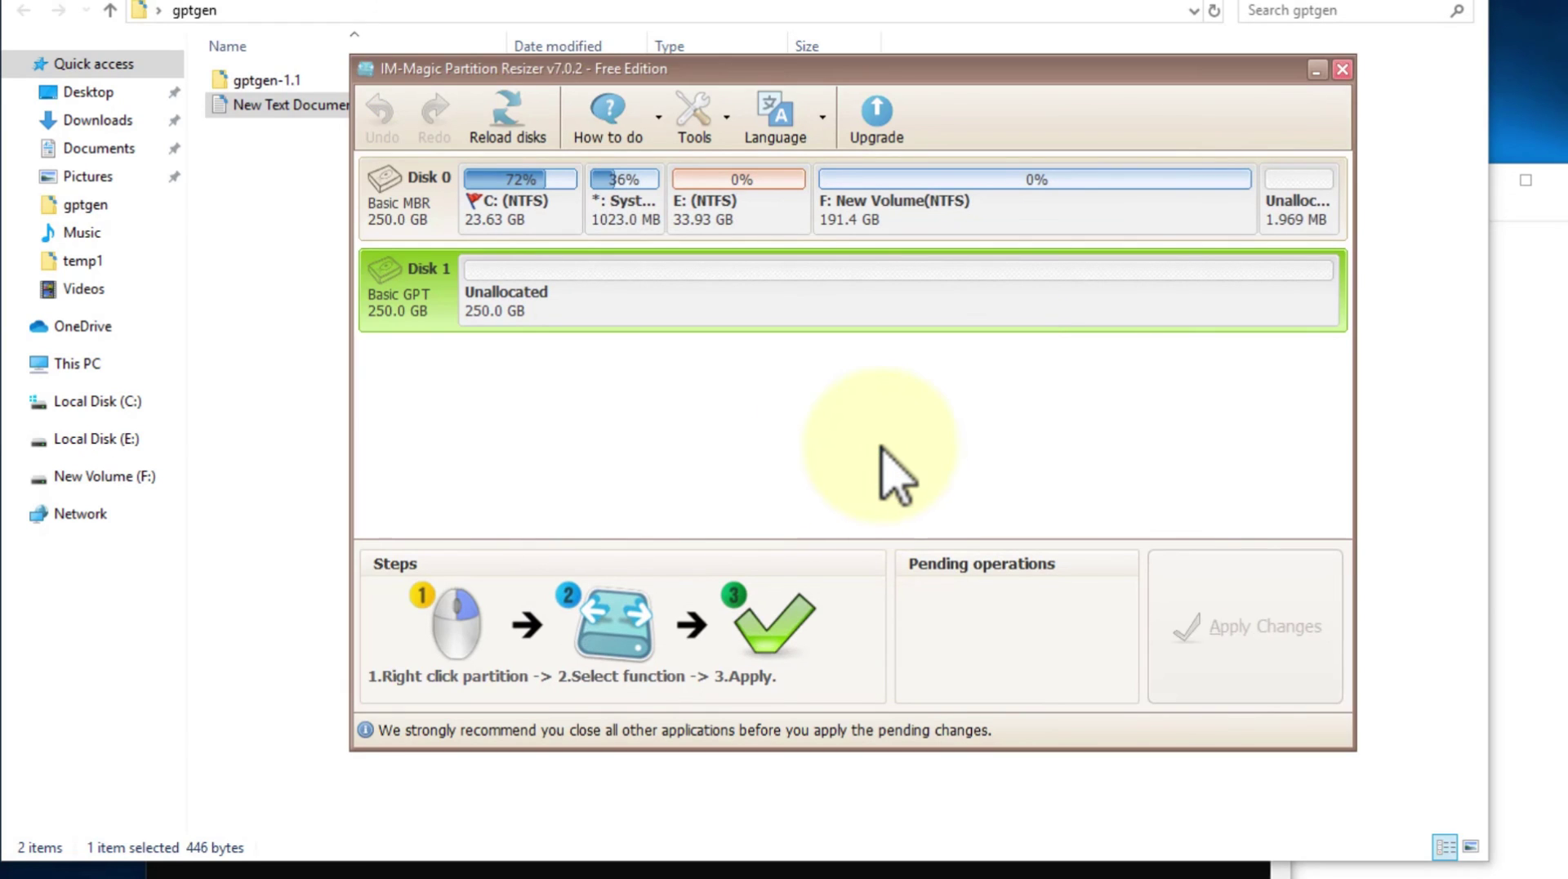
{"action": "right_click", "coordinate": [429, 282]}
{"action": "left_click", "coordinate": [413, 292]}
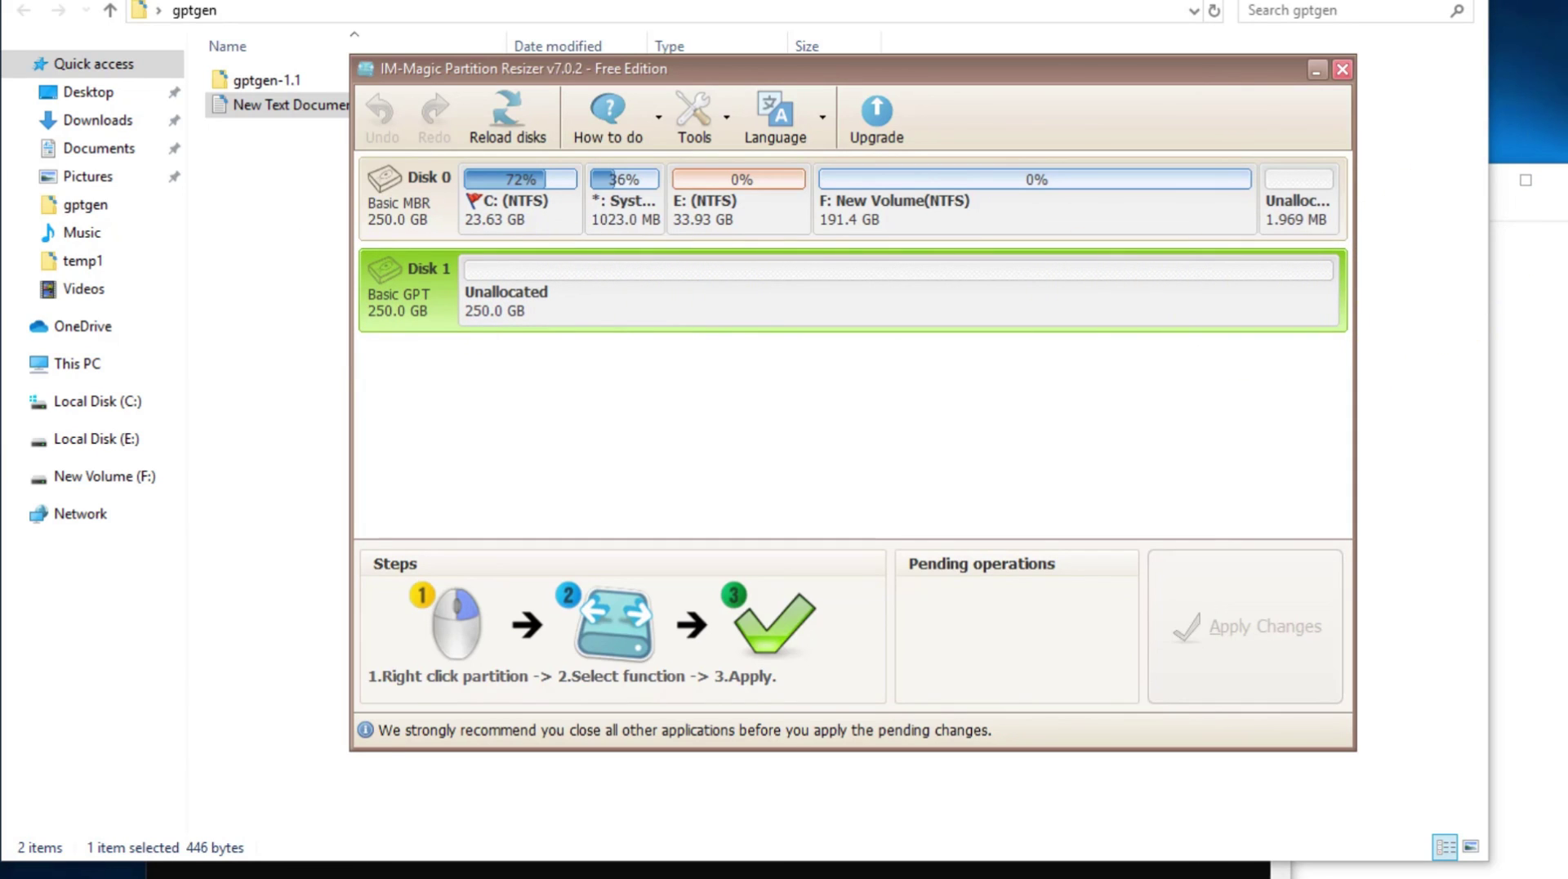
- Bring the Notepad notes with the physicaldrive1 and physicaldrive0 gptgen commands forward
{"action": "left_click", "coordinate": [1517, 413]}
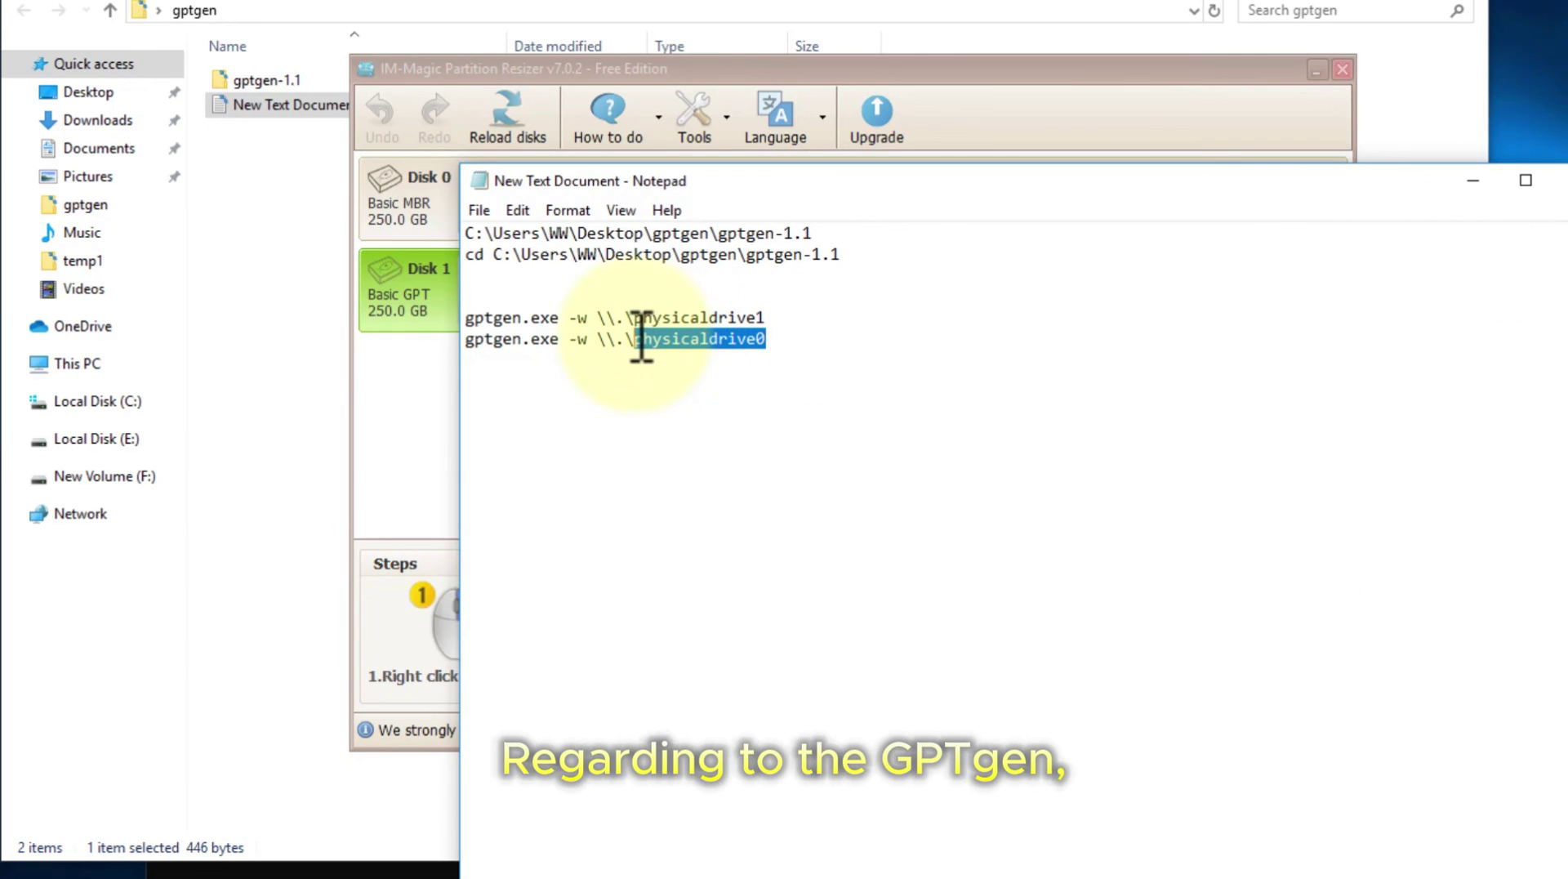
{"action": "left_click", "coordinate": [786, 343]}
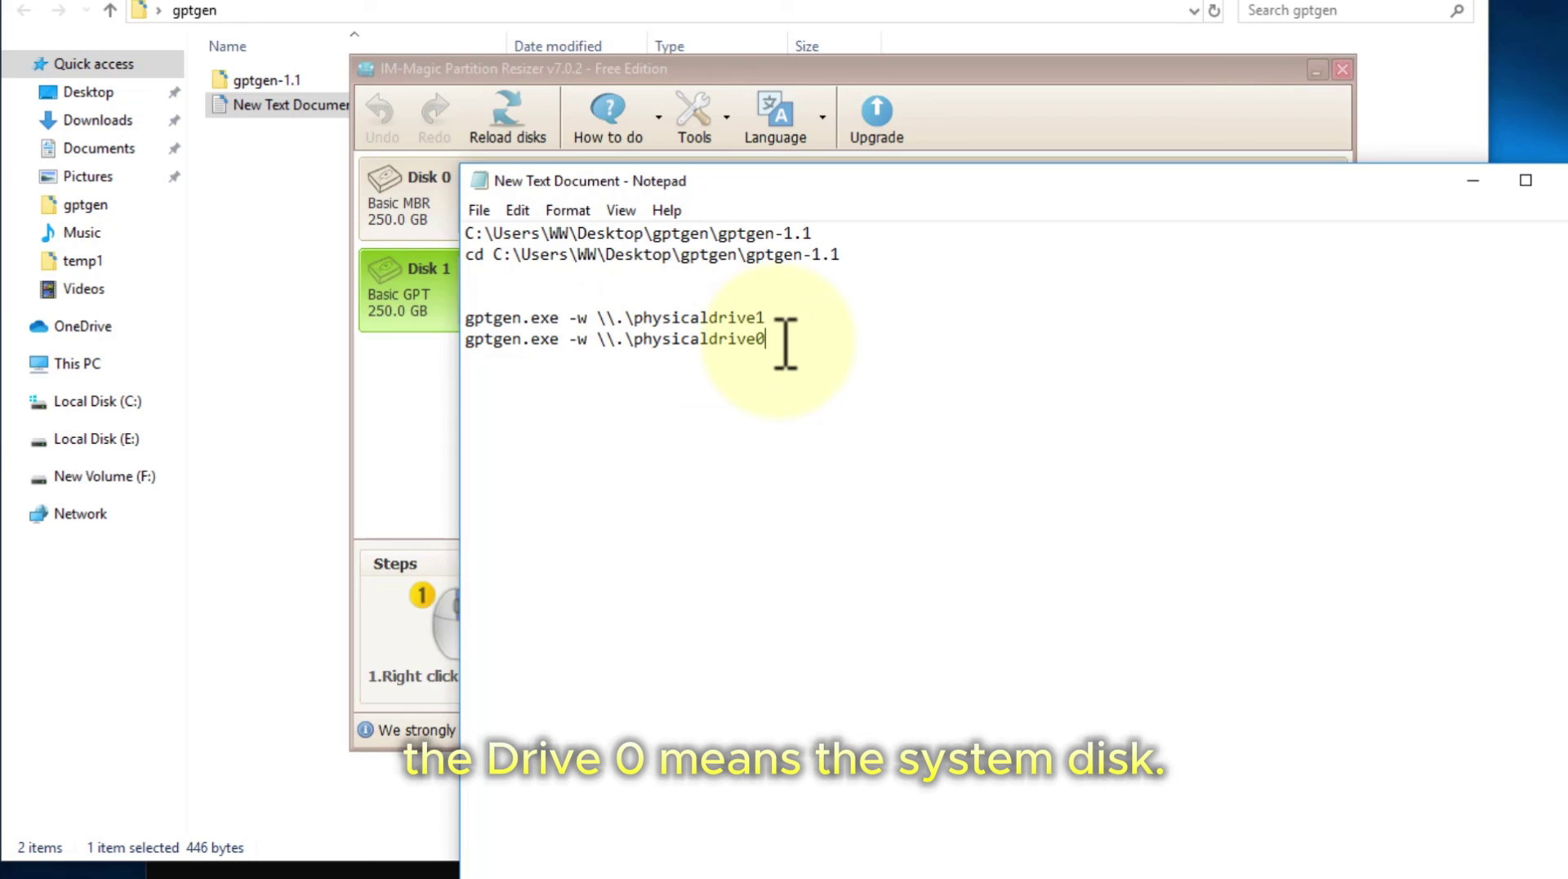